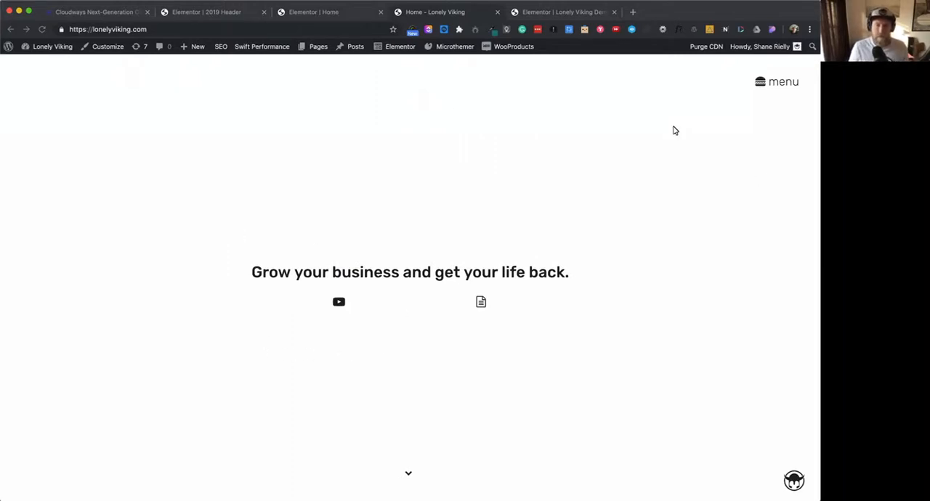
- Examine the home page's section-over-section scrolling from the hero heading to the closing team section
scroll(683, 326, down, 3)
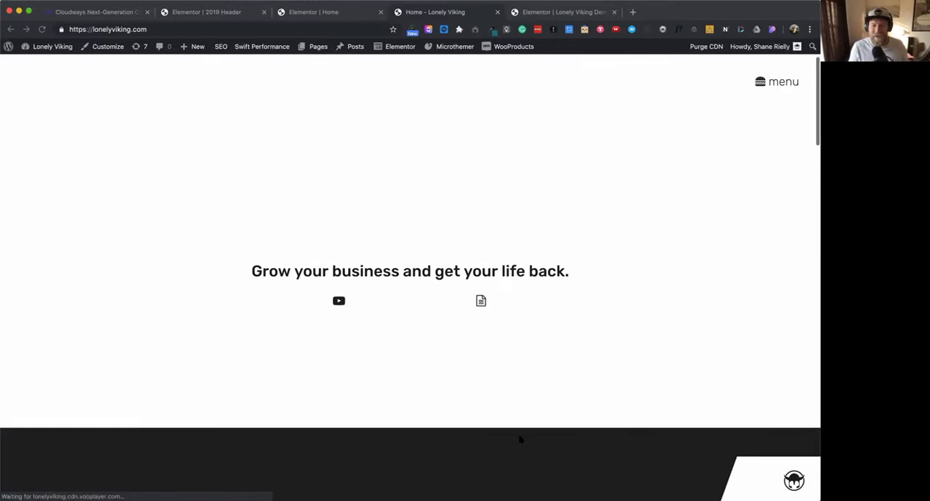
scroll(520, 439, down, 4)
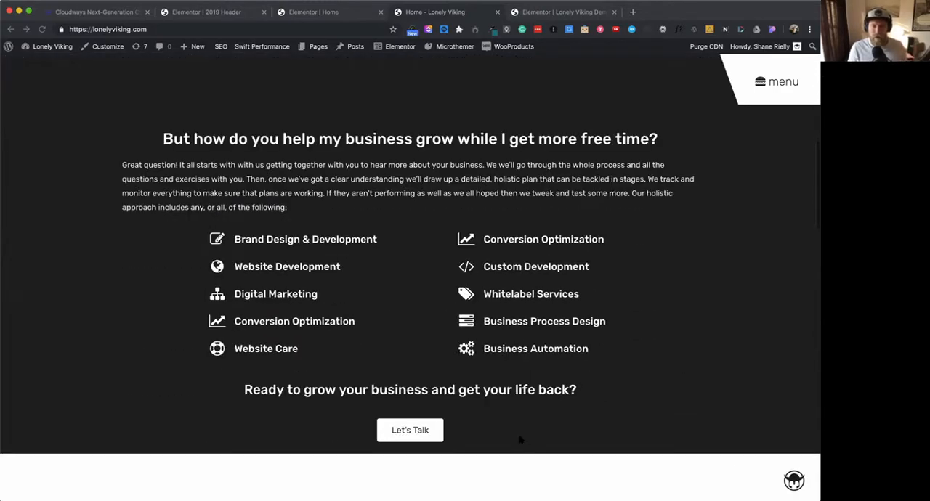
scroll(519, 440, down, 5)
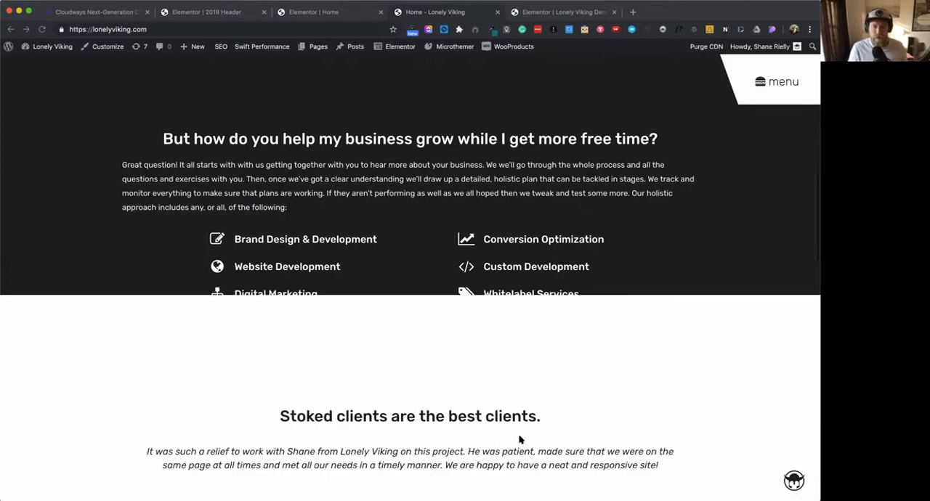
scroll(519, 439, down, 5)
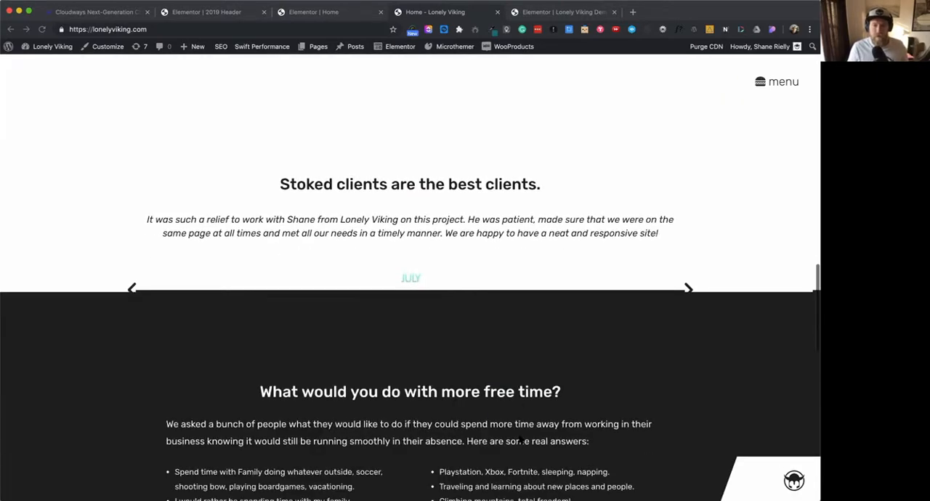
scroll(520, 440, down, 5)
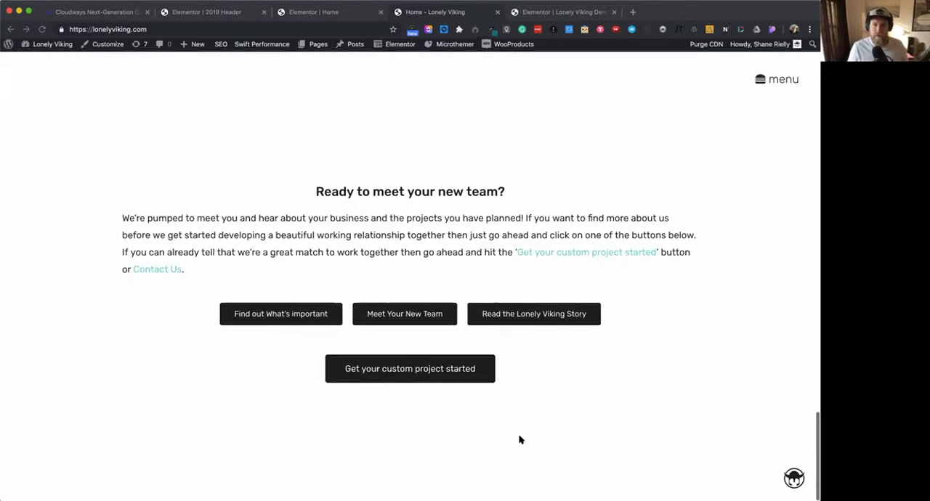
scroll(520, 439, up, 15)
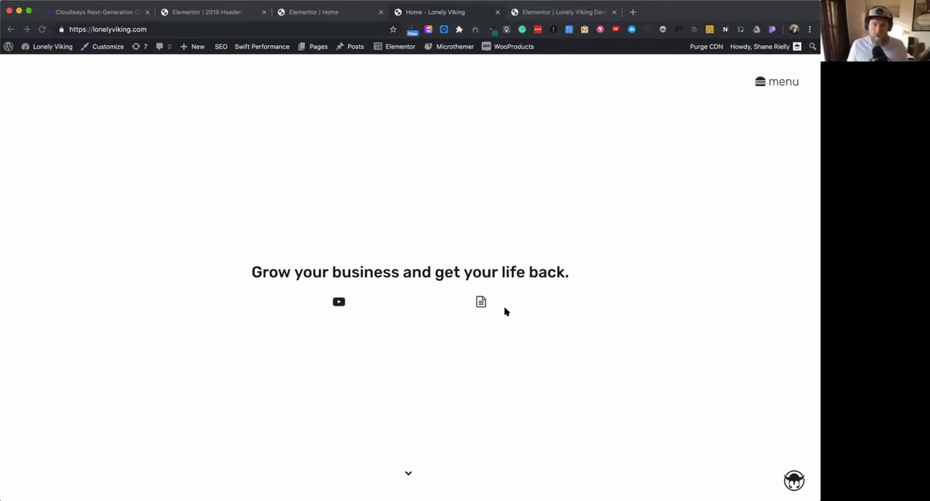
- Preview the hero section's text popup and the site's slide-in navigation menu, closing each one
click(481, 303)
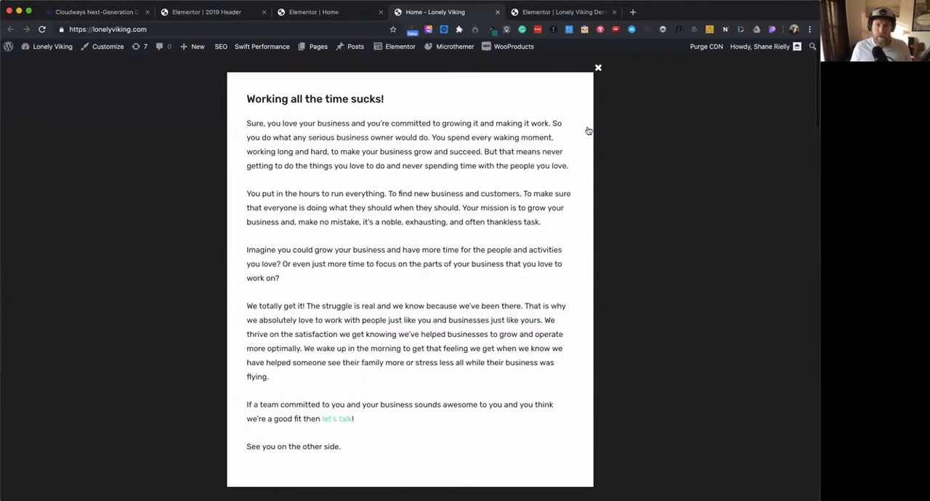
click(669, 176)
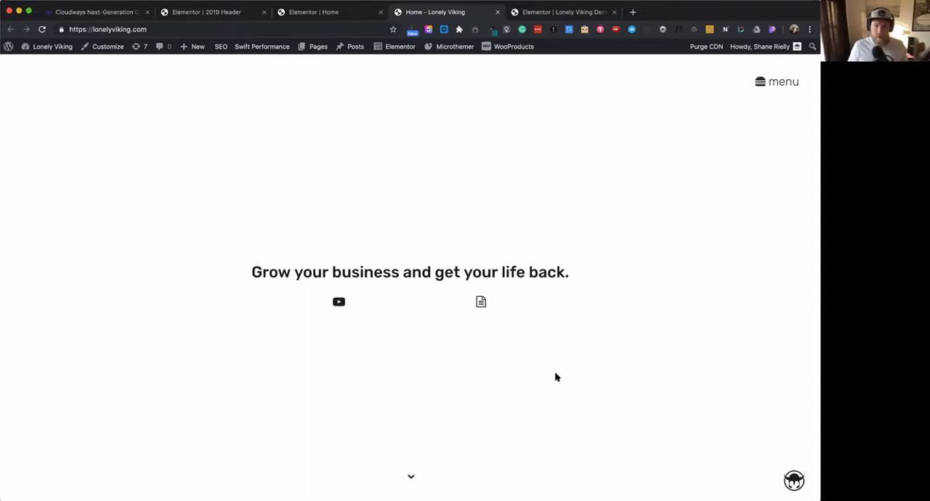
click(760, 83)
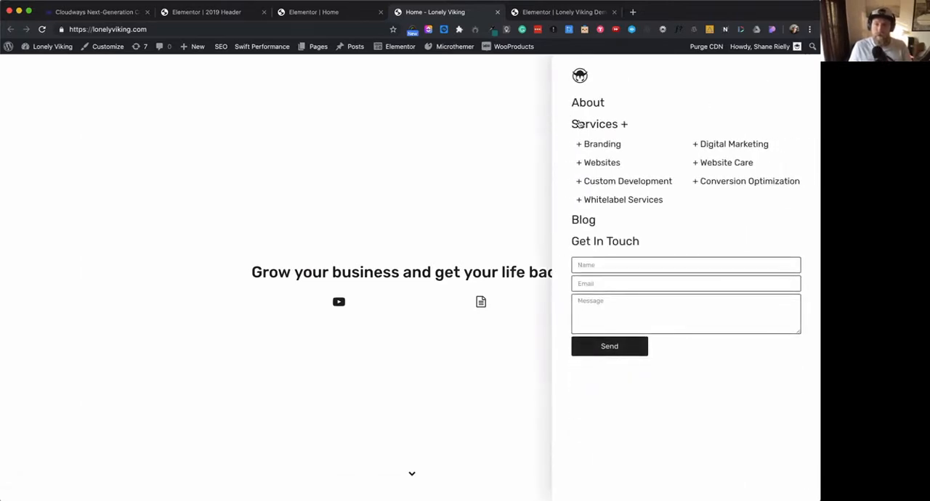
click(503, 128)
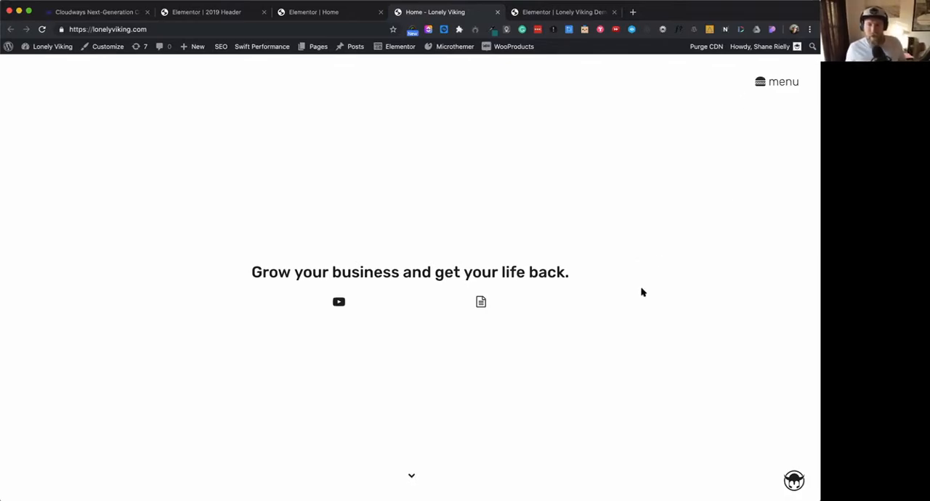
- Review how the home page sections reveal down to the footer and back up, ending at the dark services section
scroll(642, 291, down, 5)
scroll(642, 291, down, 6)
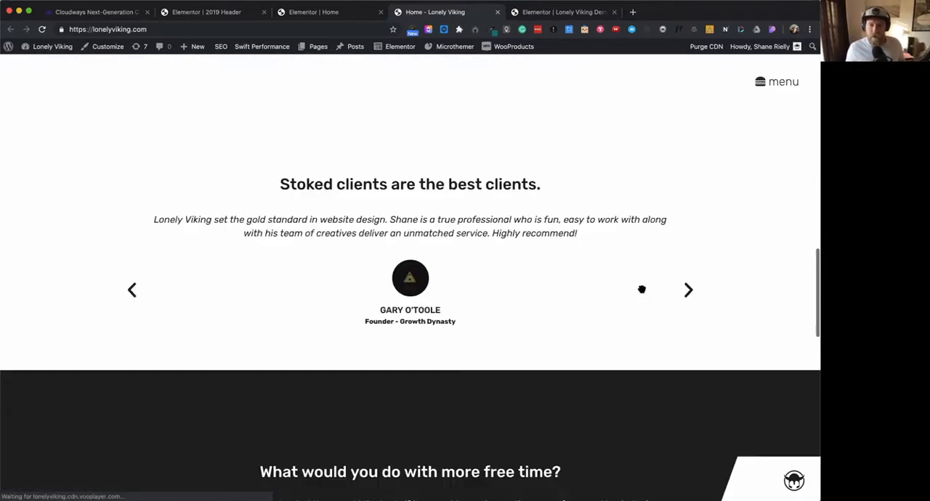
scroll(641, 292, down, 3)
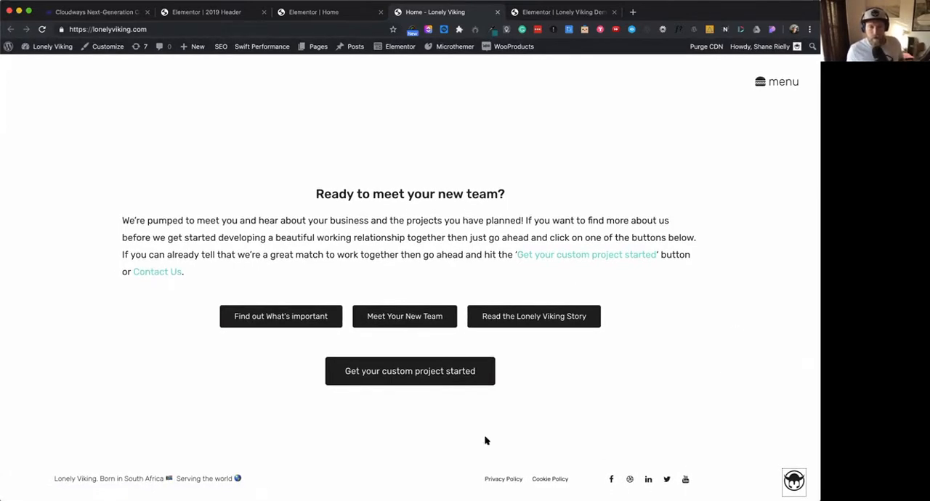
scroll(565, 417, up, 10)
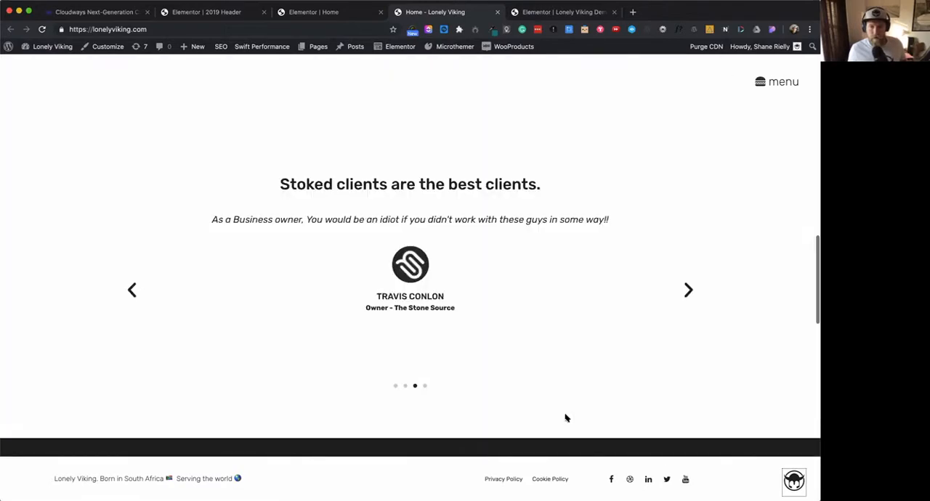
scroll(565, 418, up, 5)
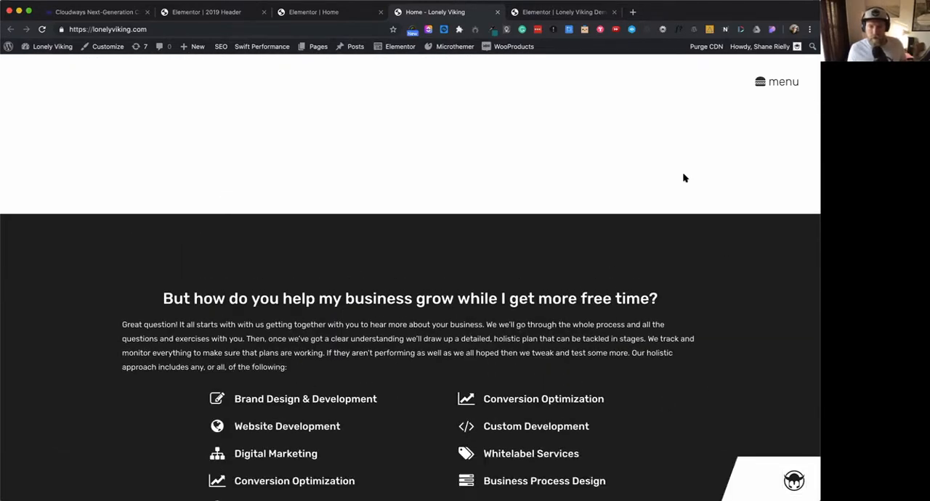
scroll(634, 188, up, 5)
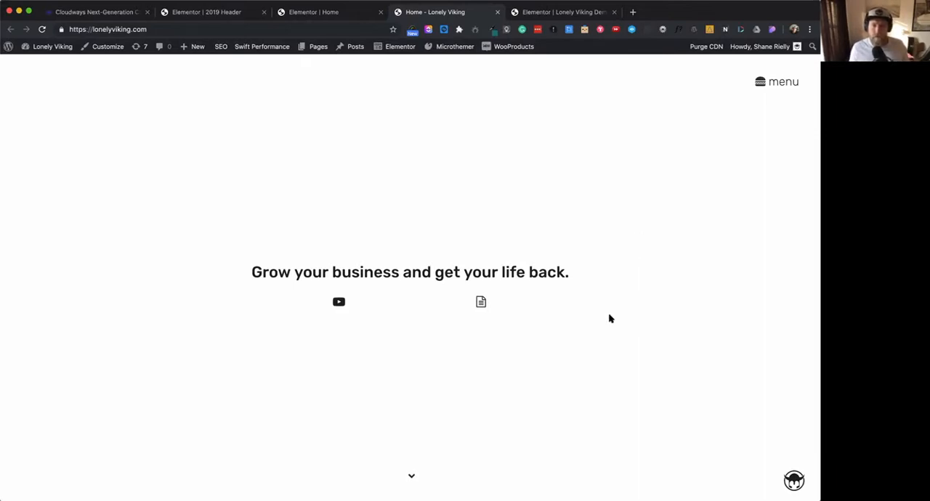
scroll(611, 318, down, 5)
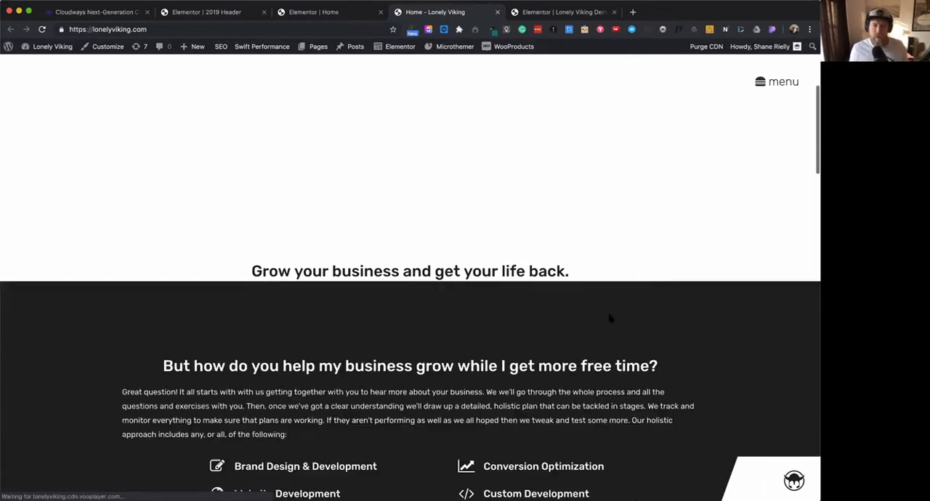
scroll(611, 319, down, 3)
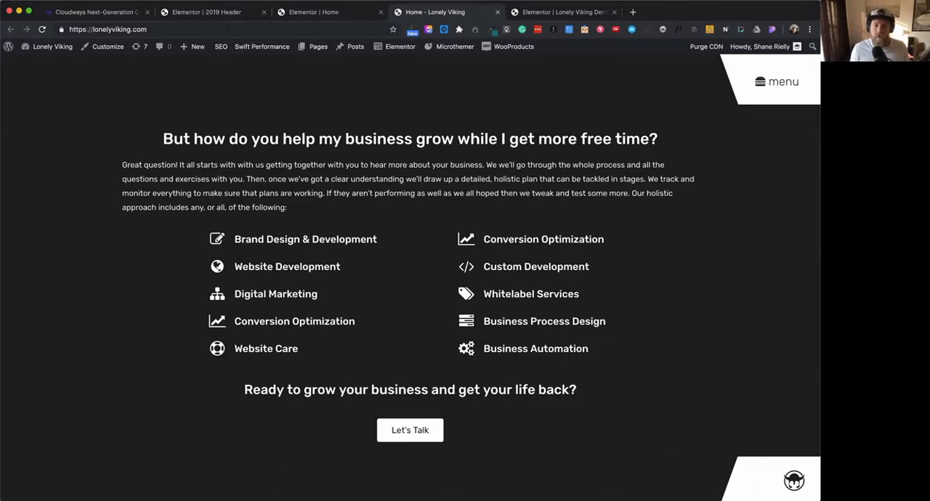
- Reduce the browser window's height and check how the hero and services sections scroll at that size
drag(754, 449, 755, 437)
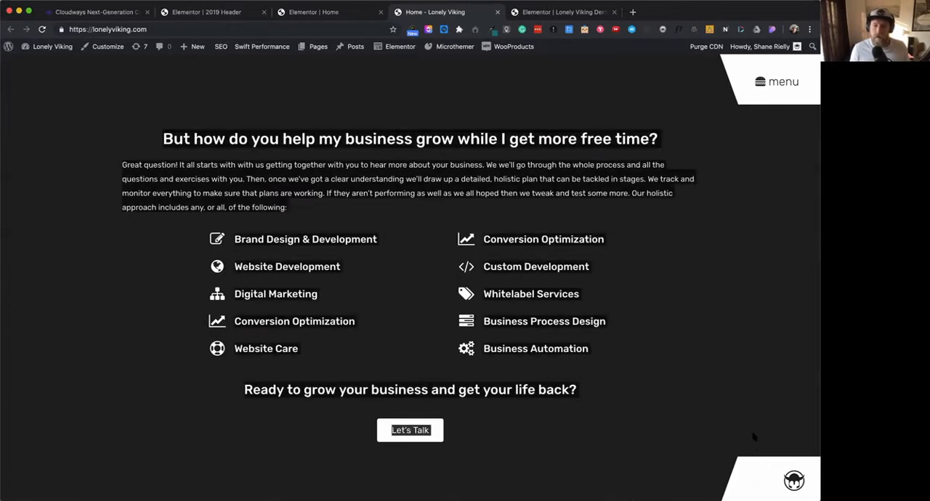
drag(718, 487, 721, 436)
scroll(679, 382, up, 5)
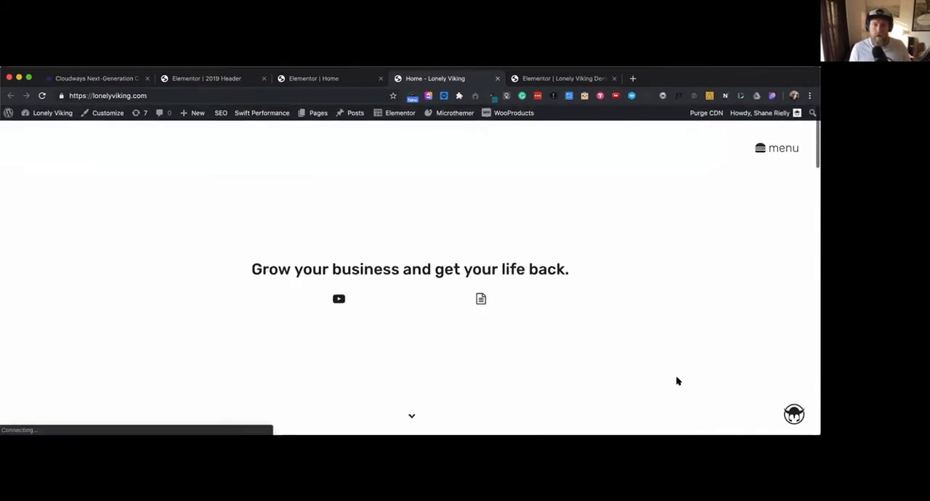
scroll(677, 381, down, 4)
scroll(676, 382, down, 1)
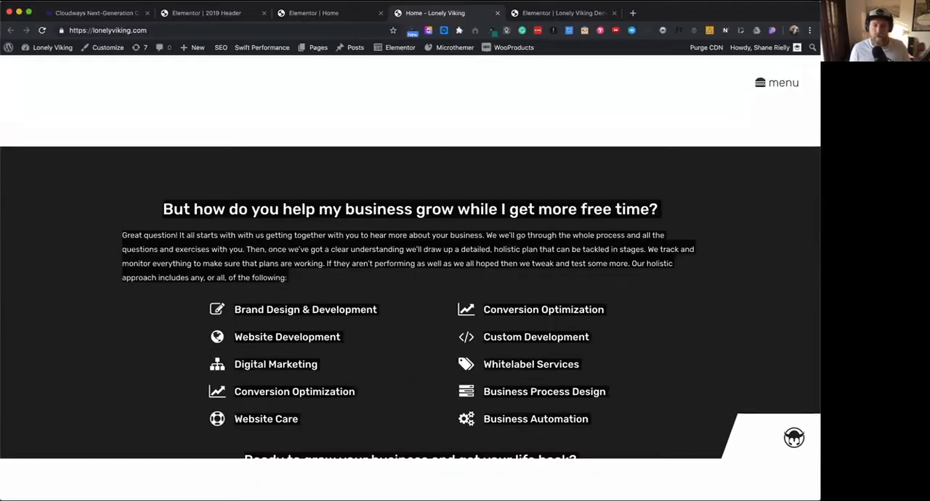
scroll(670, 401, up, 5)
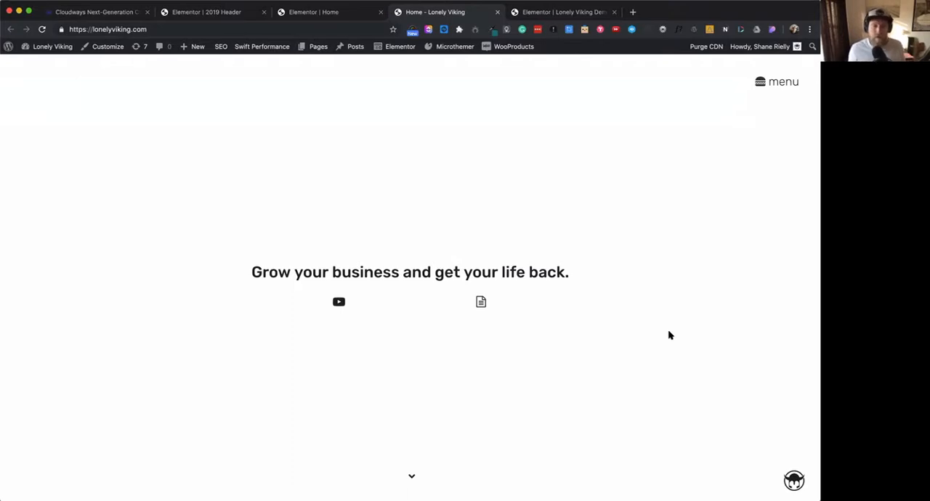
- Examine the transition between the hero and the dark services section, including the backgrounds behind the fixed menu and logo
scroll(670, 335, down, 5)
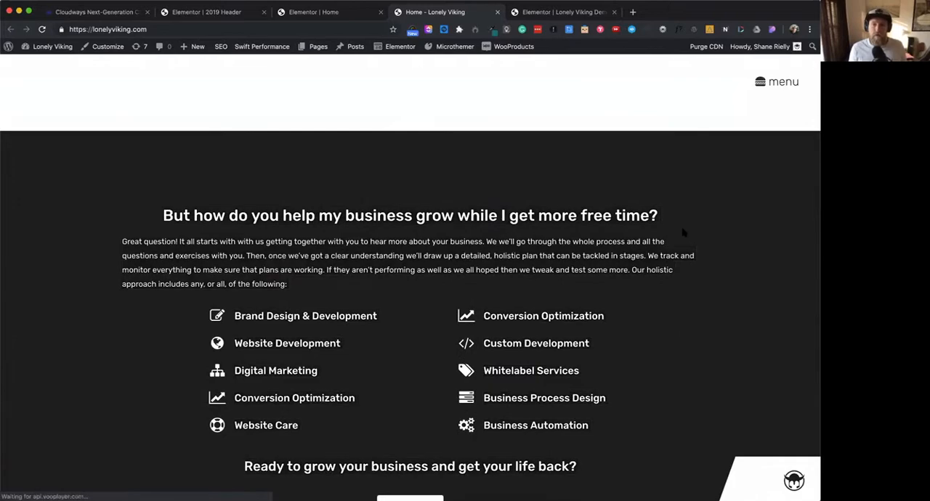
scroll(683, 232, up, 5)
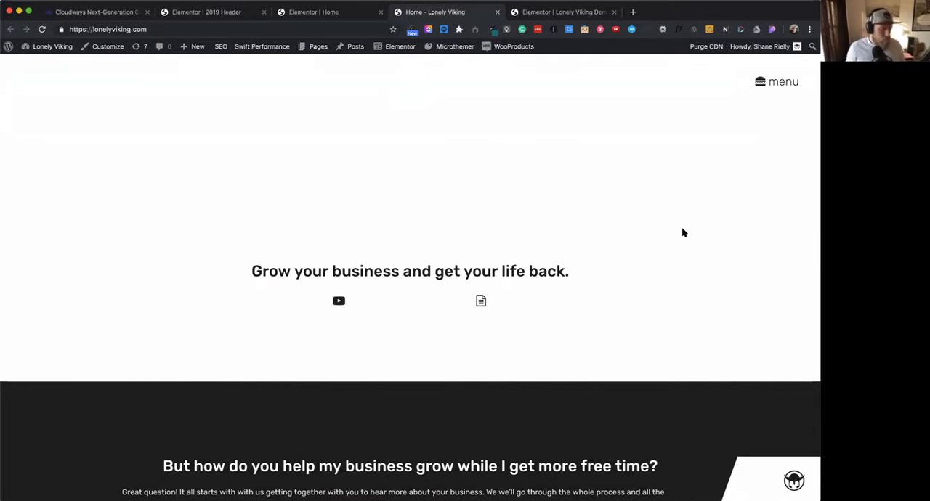
scroll(684, 233, down, 3)
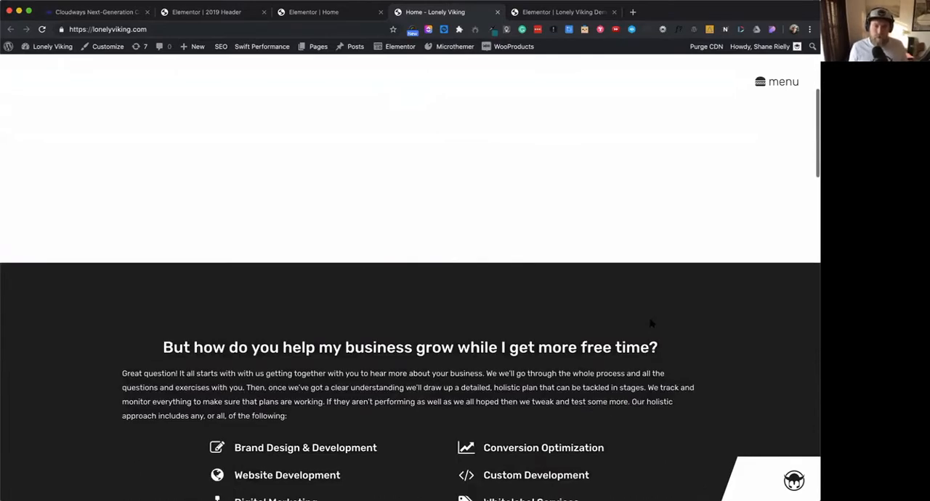
scroll(694, 339, up, 5)
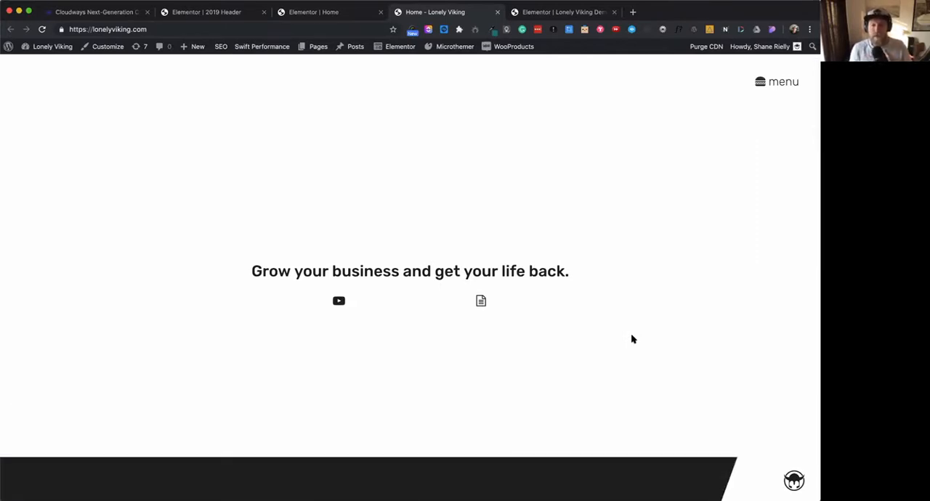
scroll(632, 337, down, 2)
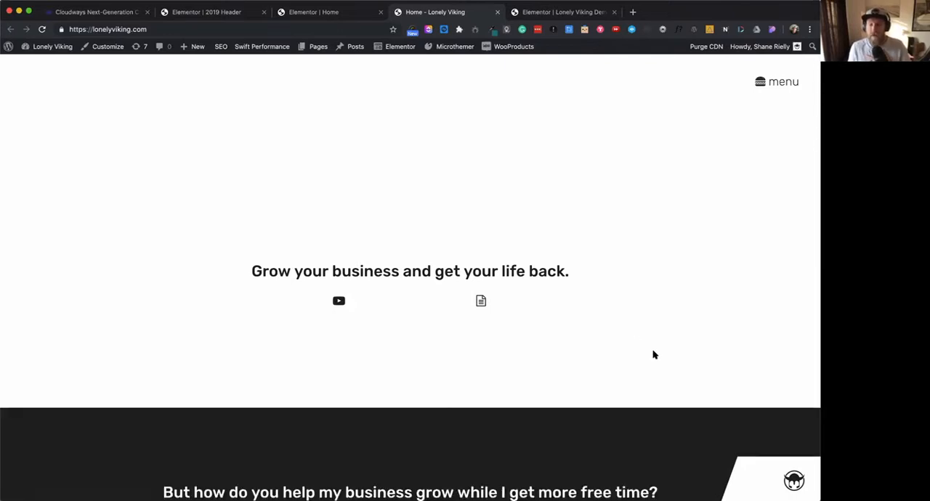
scroll(654, 355, down, 5)
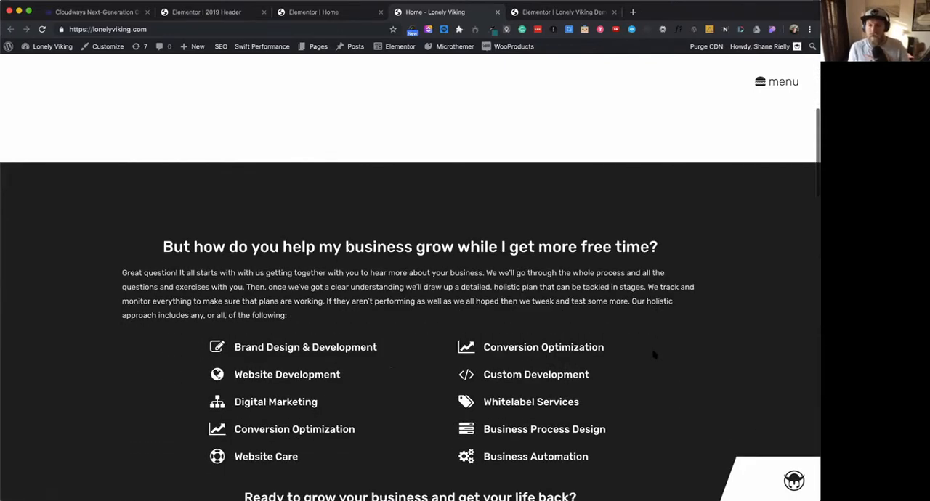
scroll(653, 355, down, 3)
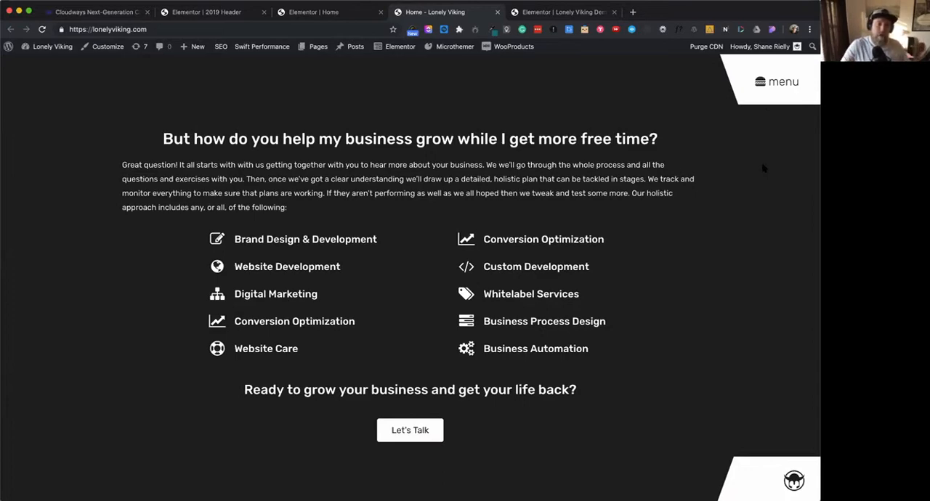
scroll(756, 294, up, 1)
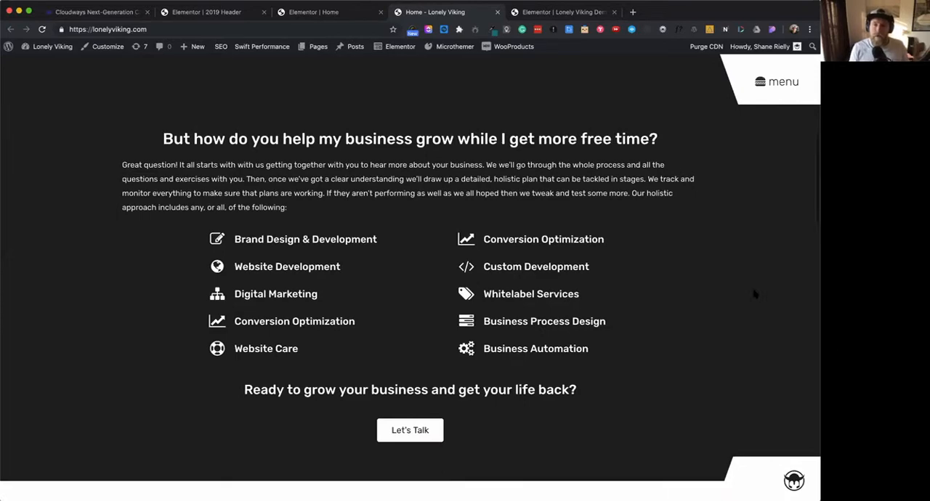
scroll(756, 294, down, 1)
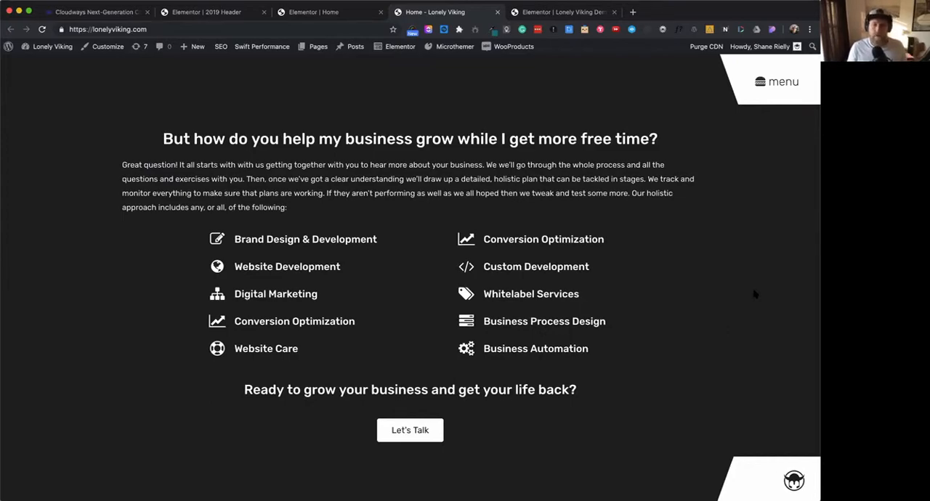
scroll(755, 295, up, 5)
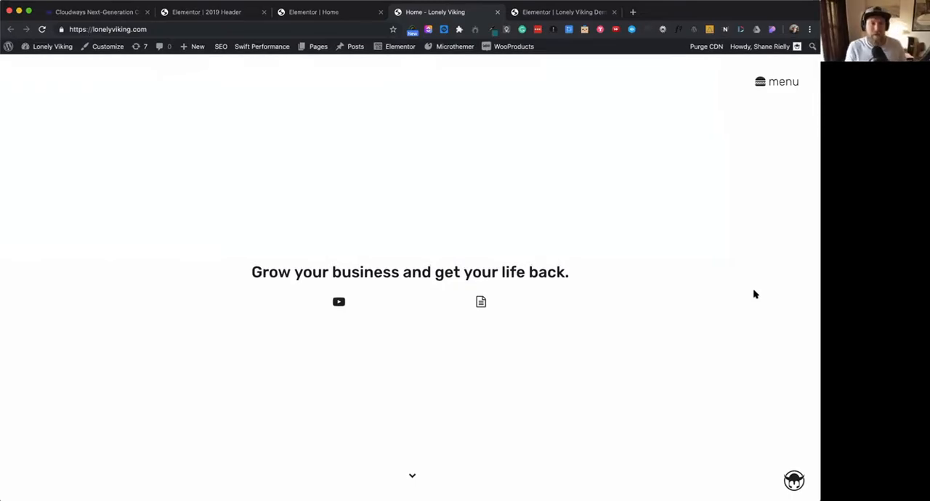
scroll(755, 295, down, 5)
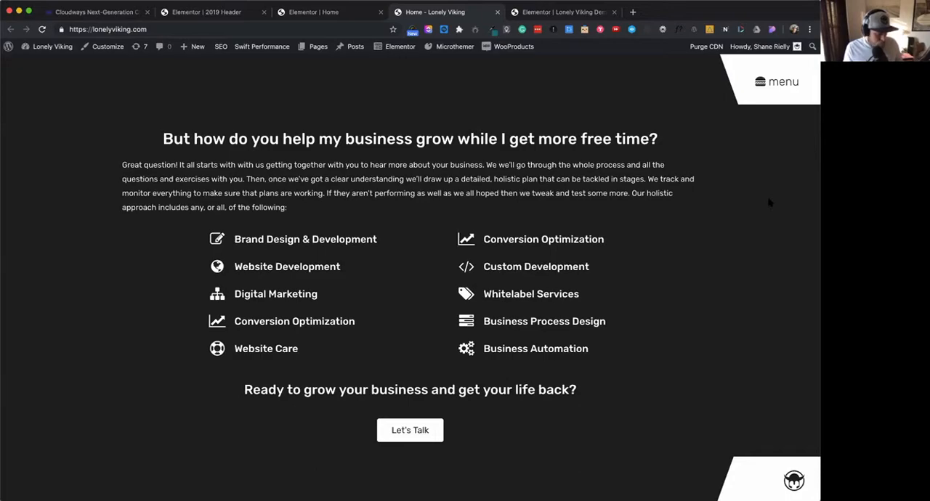
scroll(745, 253, up, 5)
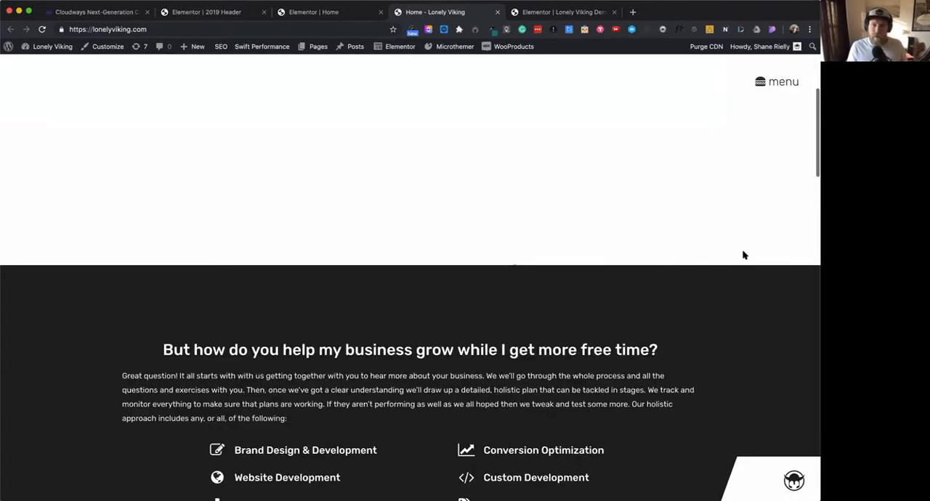
scroll(744, 255, up, 5)
scroll(745, 255, down, 3)
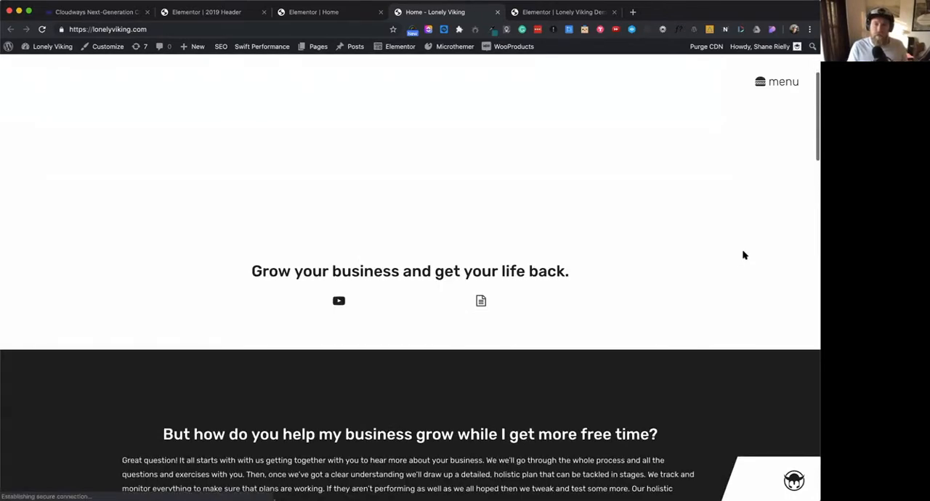
scroll(744, 255, down, 2)
scroll(698, 247, down, 3)
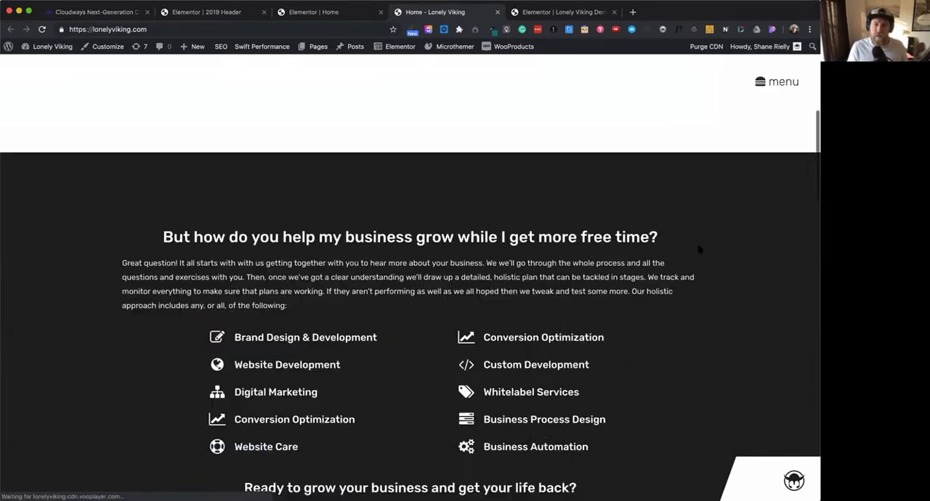
- Recheck the scroll transition between the hero and dark services sections, and preview the slide-in navigation menu before closing it
scroll(697, 247, up, 6)
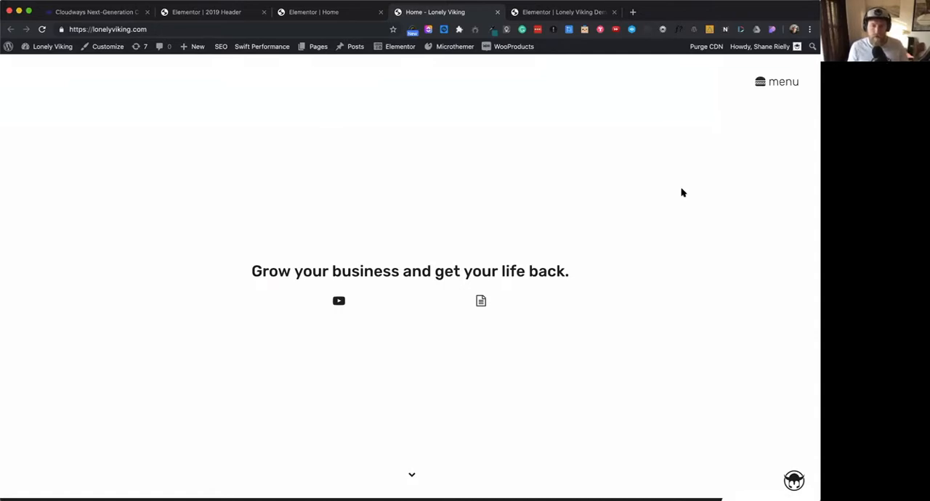
scroll(689, 210, up, 1)
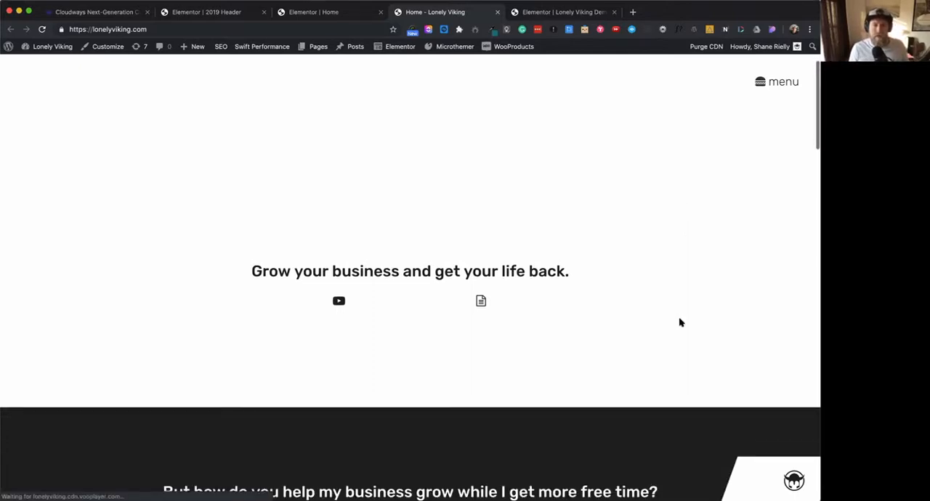
scroll(680, 322, down, 5)
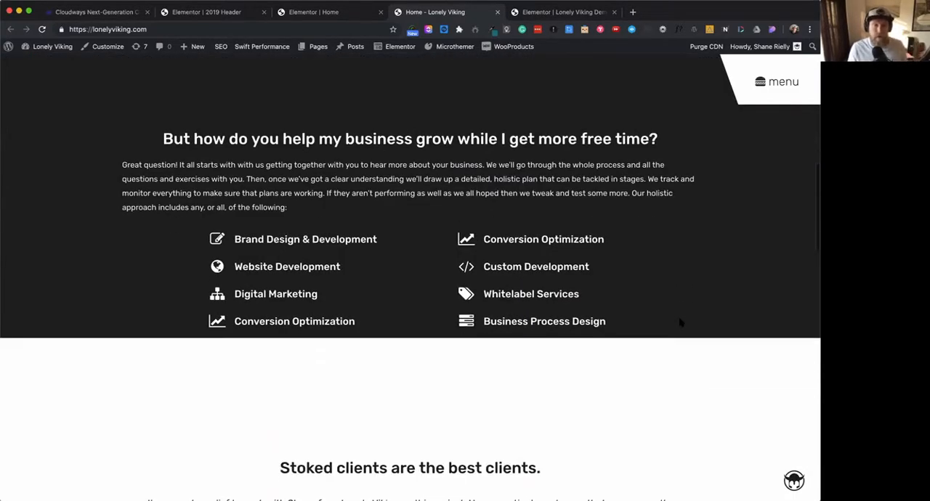
scroll(681, 322, up, 5)
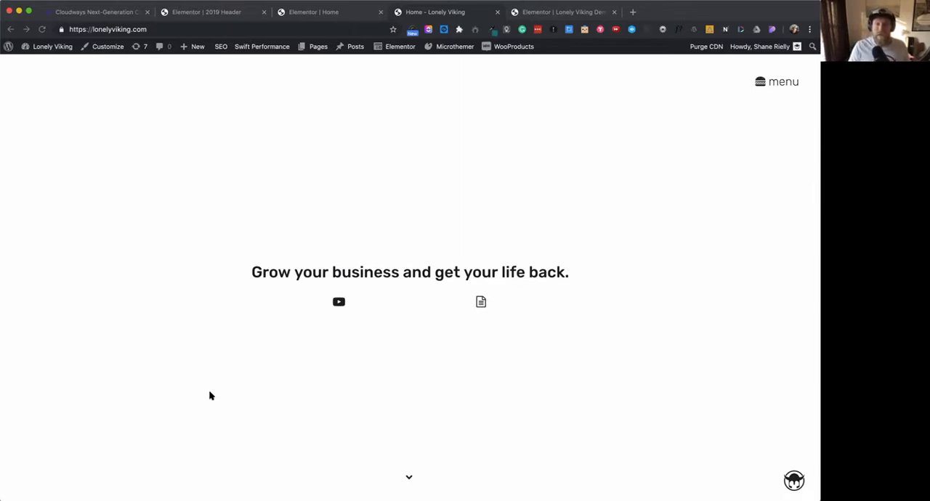
click(760, 83)
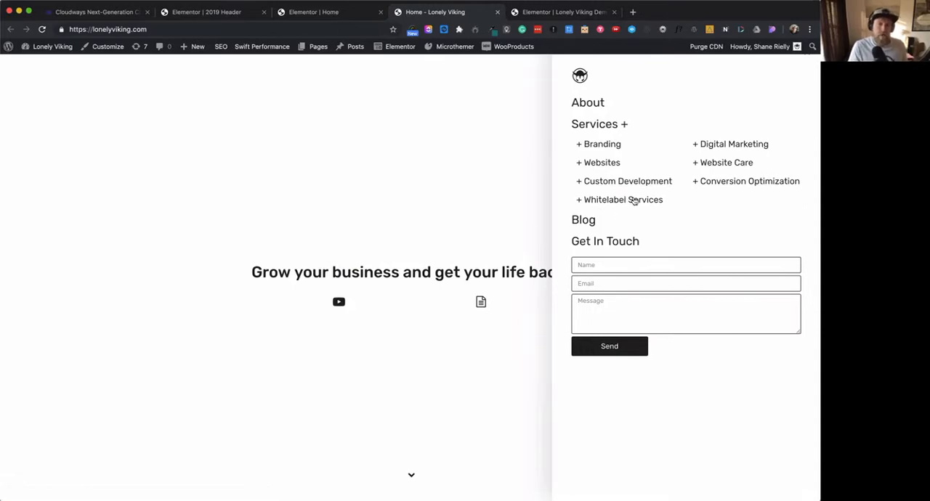
click(505, 122)
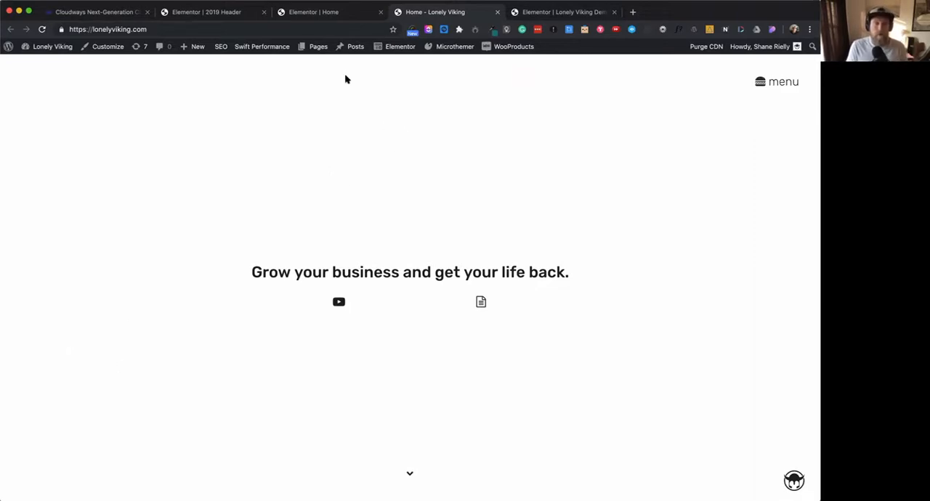
- Switch to the Lonely Viking Demo page in Elementor, view its page settings and preview the blank canvas with the editing panel hidden
click(550, 14)
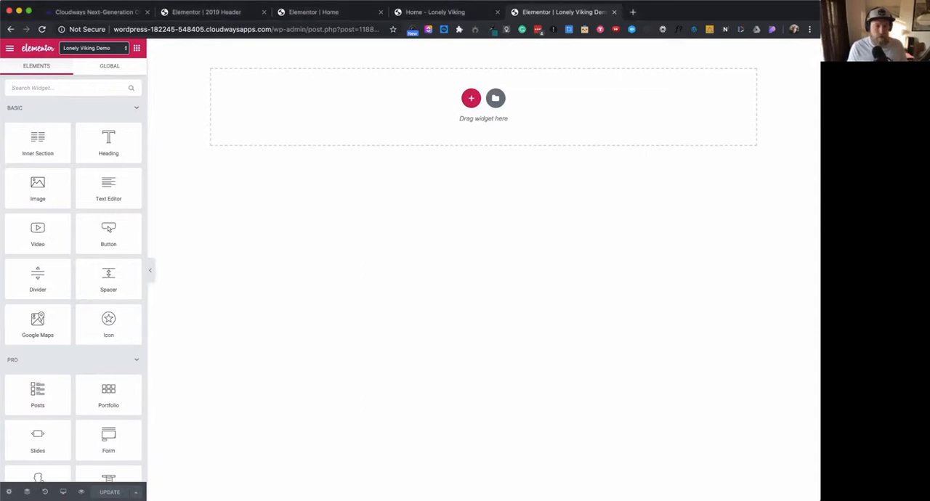
click(9, 492)
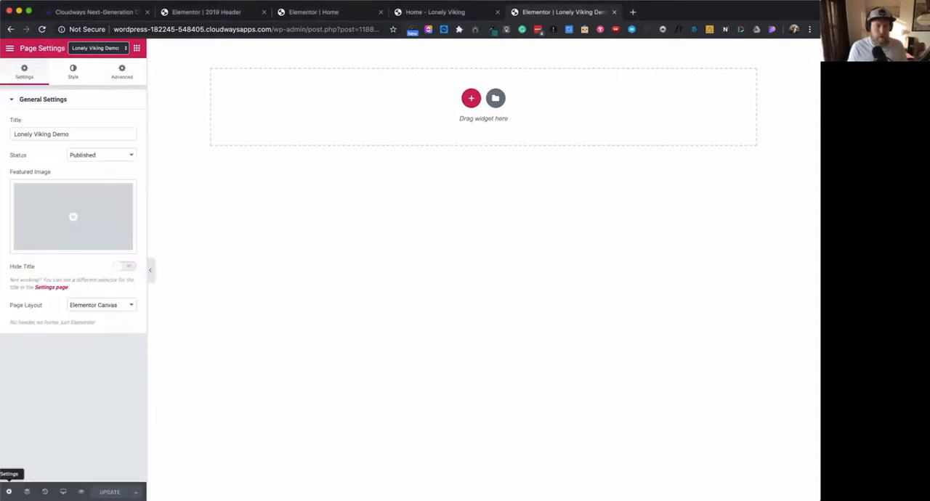
click(242, 337)
click(151, 271)
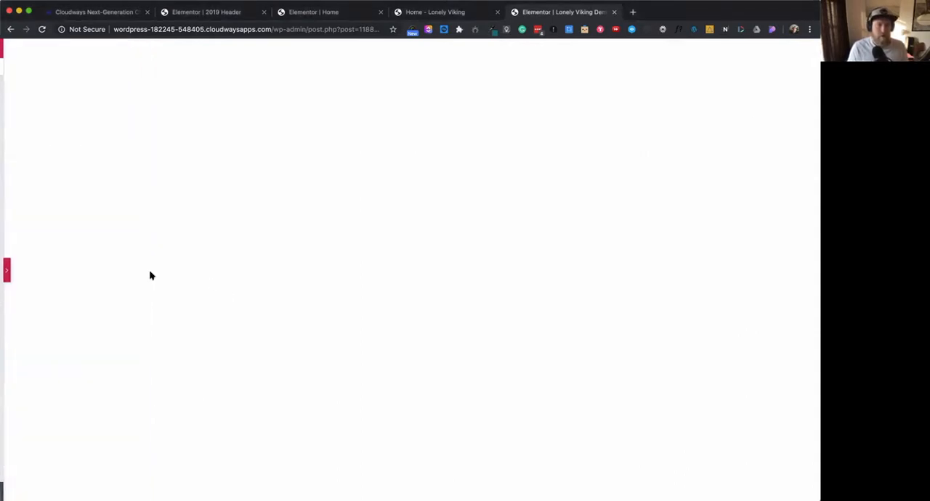
click(5, 270)
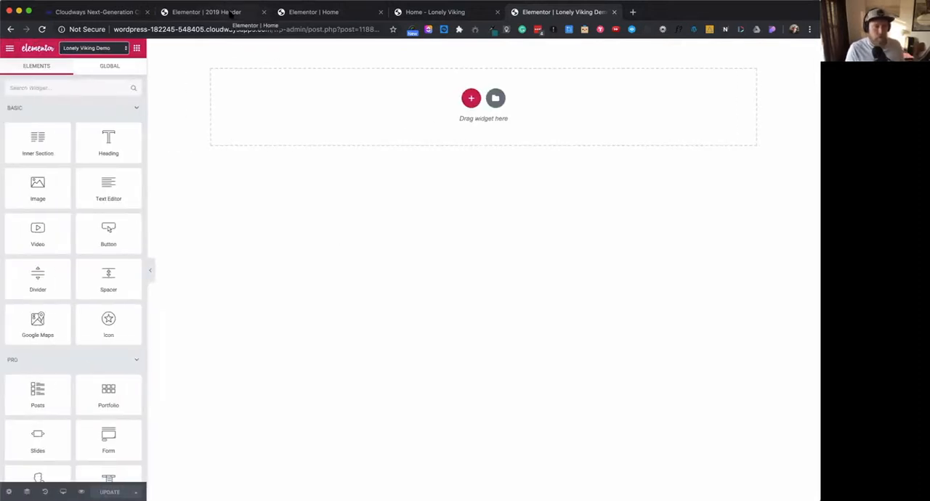
- In the 2019 Header template, set the header section's first background overlay gradient color to purple #aa50e3
click(230, 13)
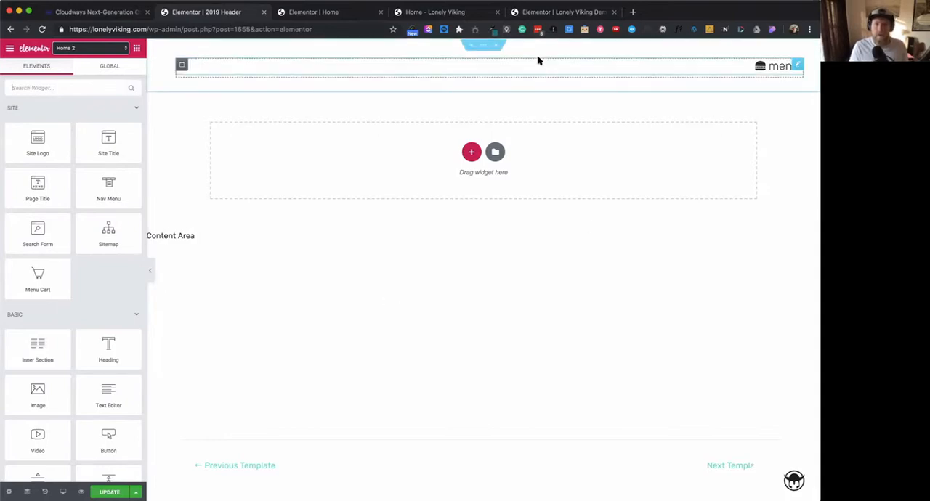
click(483, 48)
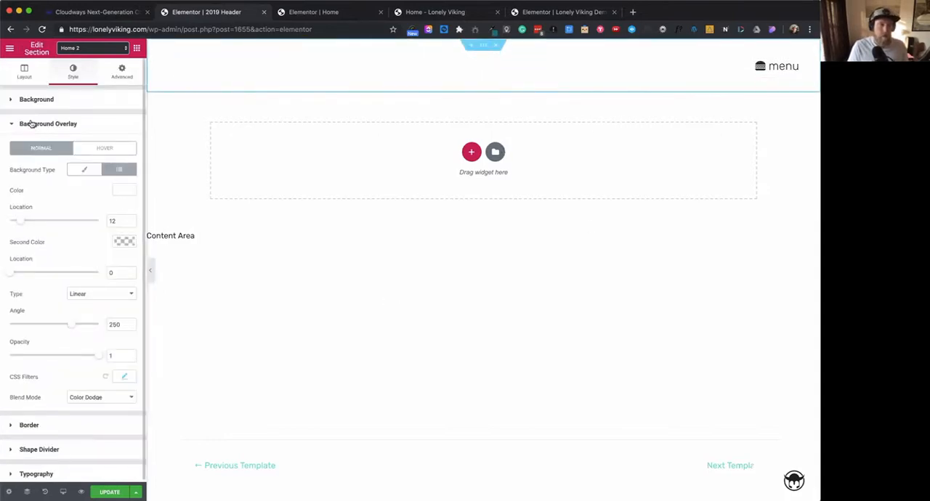
click(28, 76)
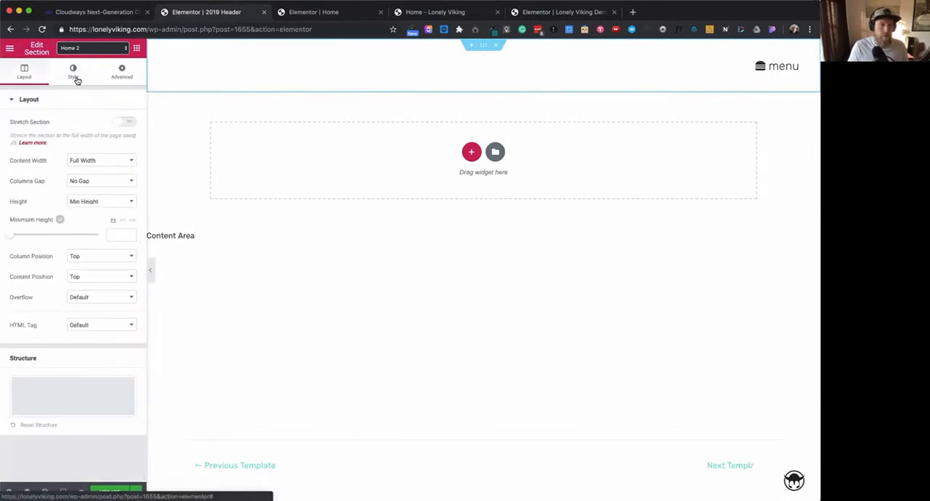
click(74, 78)
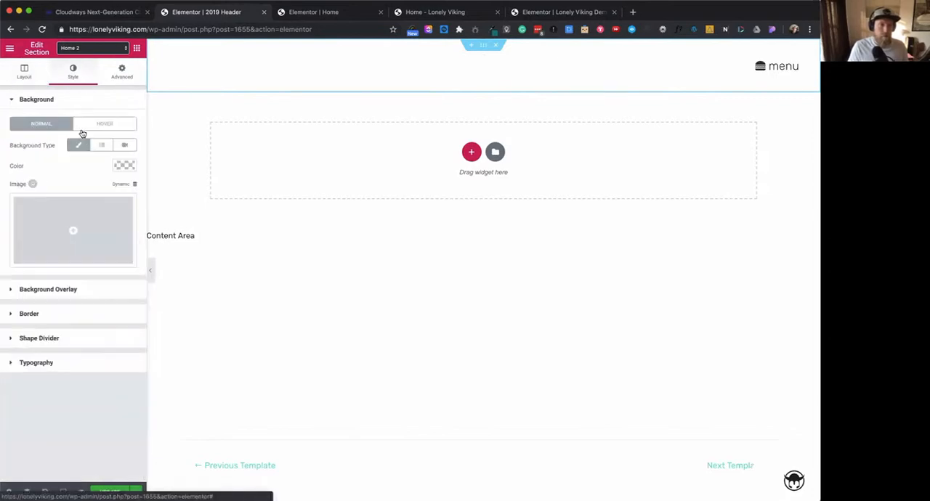
click(82, 290)
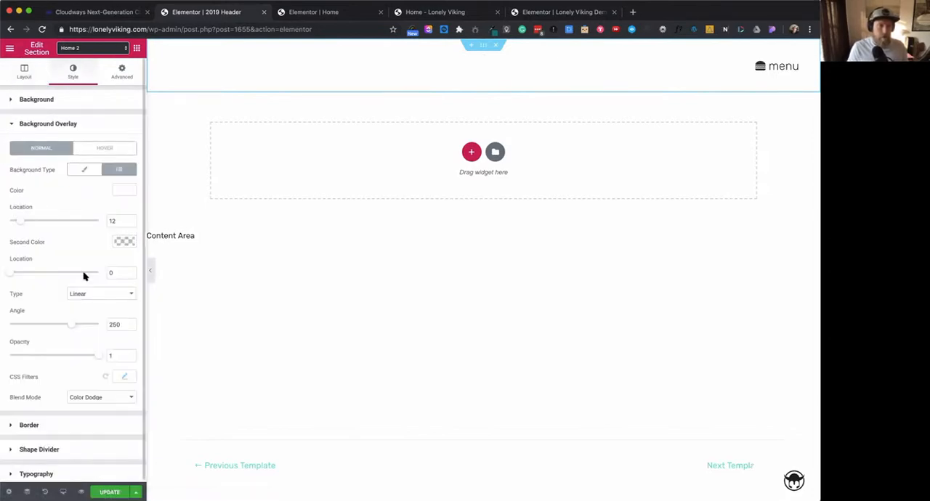
click(124, 191)
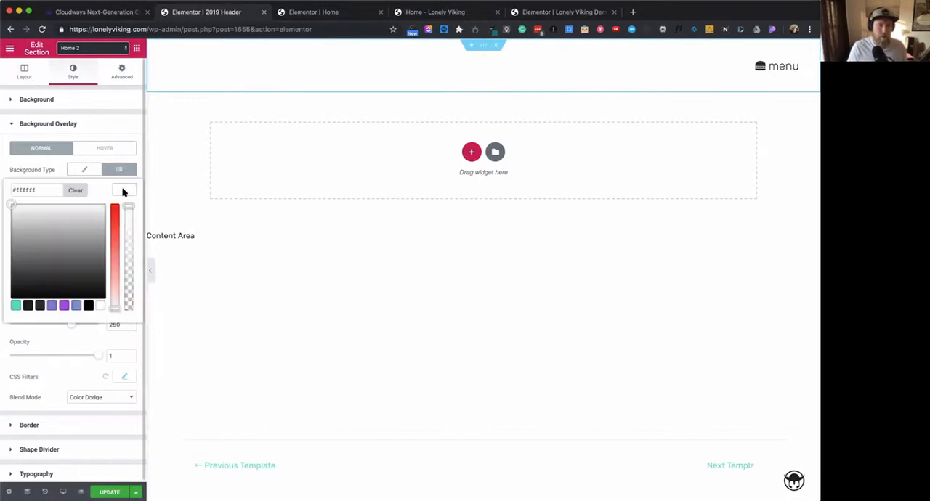
click(64, 305)
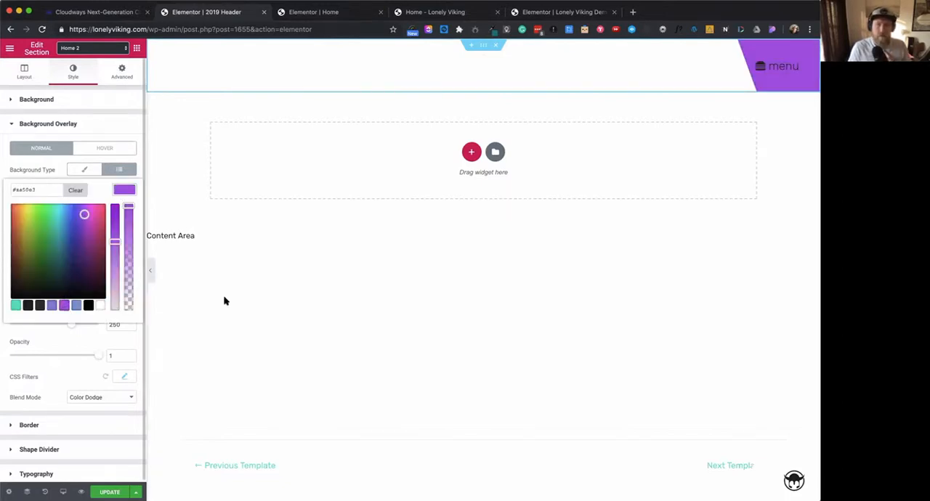
click(126, 193)
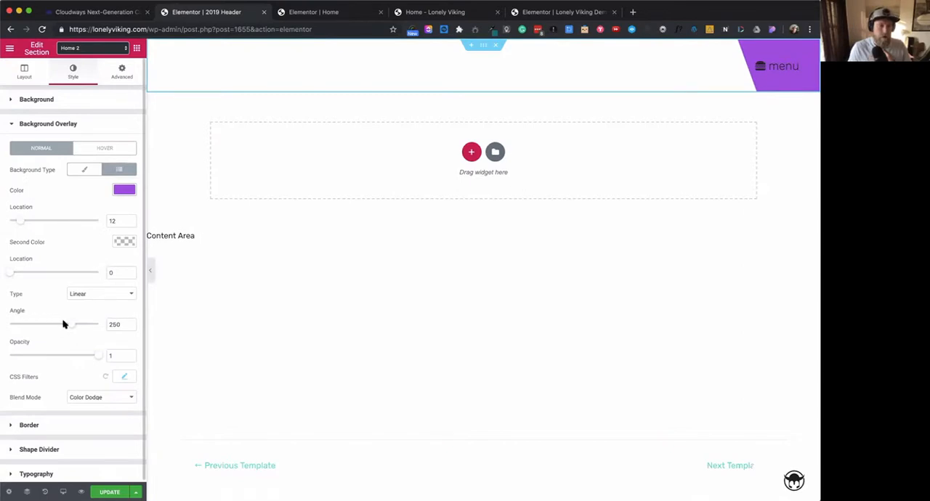
- Set the header overlay gradient's angle to 240 and check its second color without changing it
mouse_move(79, 329)
mouse_down()
mouse_move(51, 326)
mouse_move(79, 327)
mouse_move(69, 327)
mouse_up()
click(125, 242)
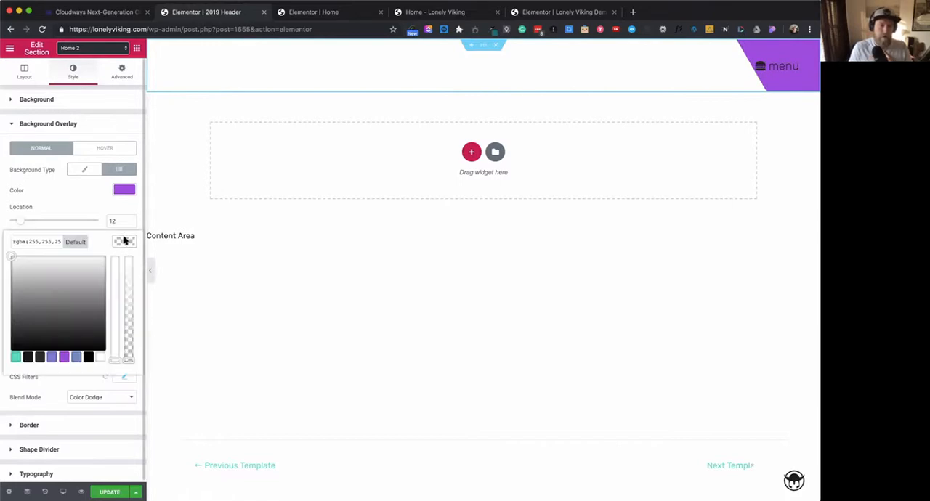
click(250, 235)
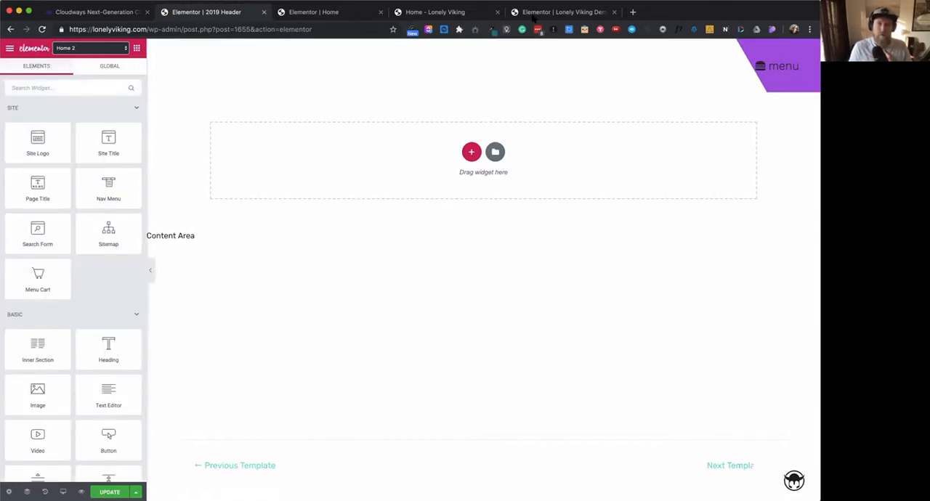
- Compare the live home page's menu and logo backgrounds over the dark services section, and return to the Lonely Viking Demo editor
click(459, 17)
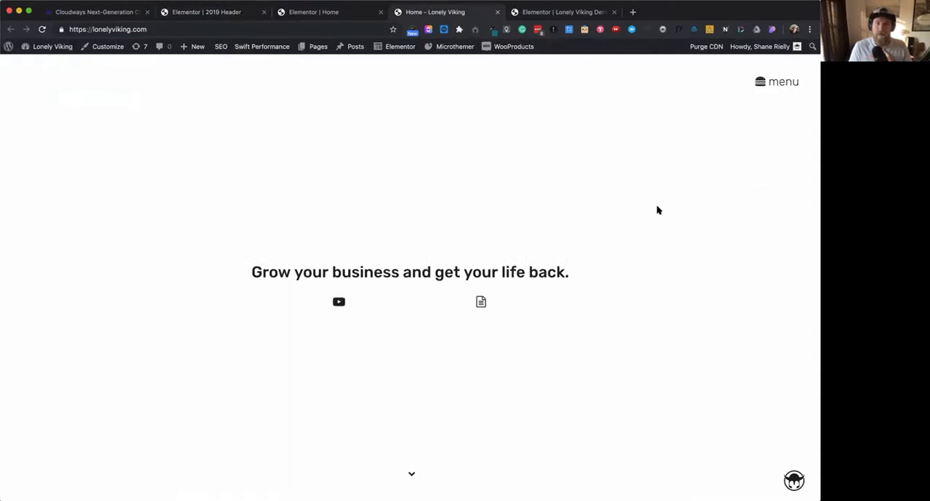
scroll(657, 209, down, 5)
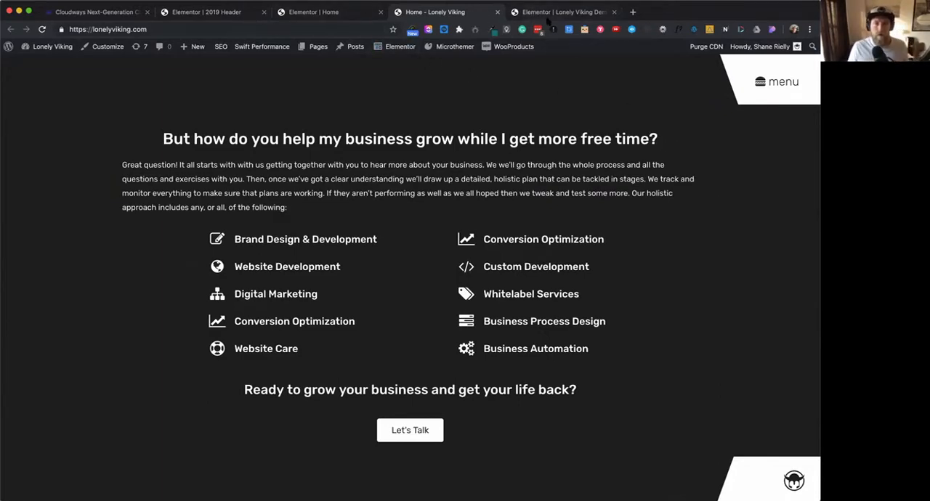
click(602, 13)
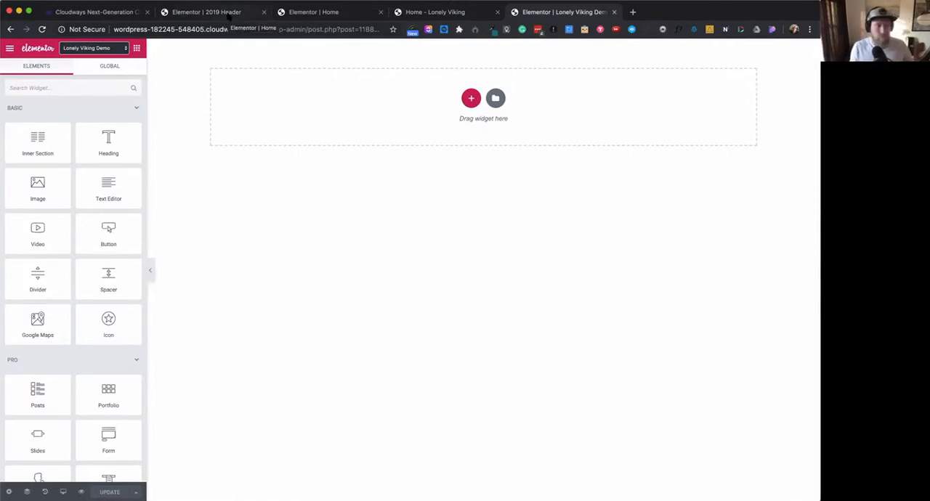
- Inspect the 2019 Header template's section, column and menu button settings, closing the popup opened by the menu button
click(228, 16)
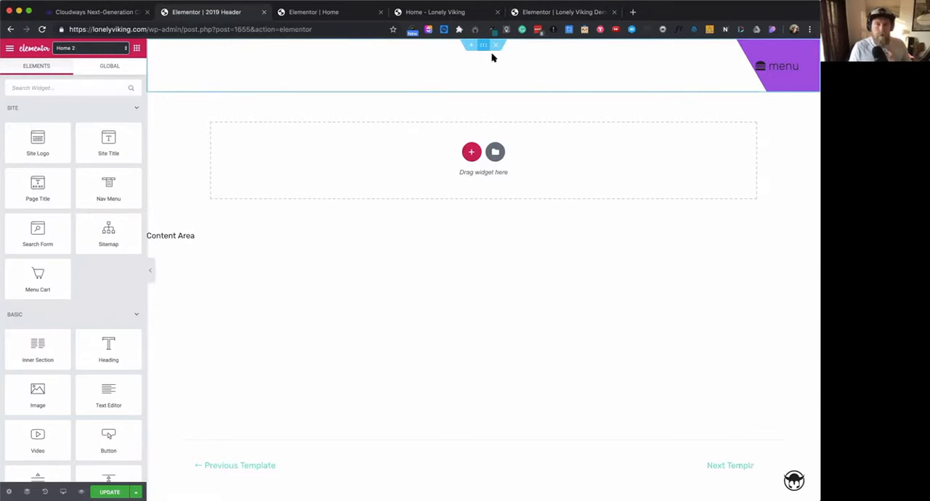
click(489, 49)
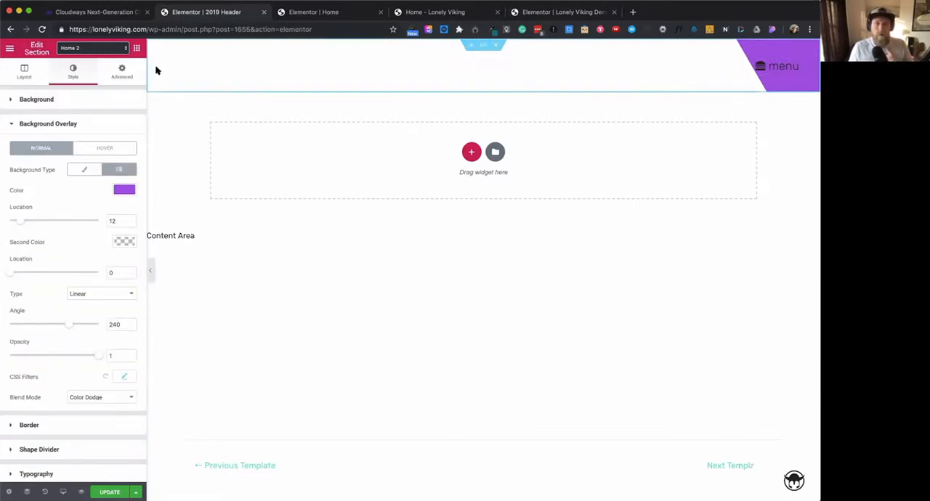
click(182, 65)
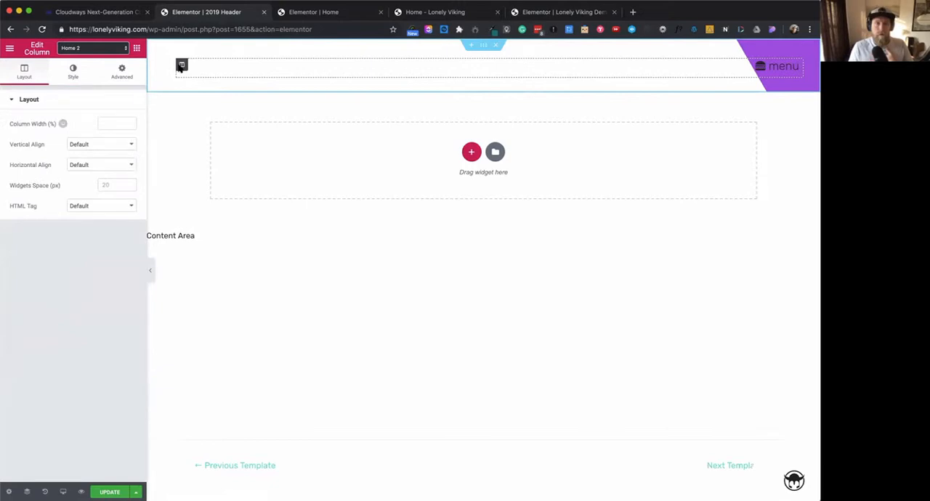
click(484, 47)
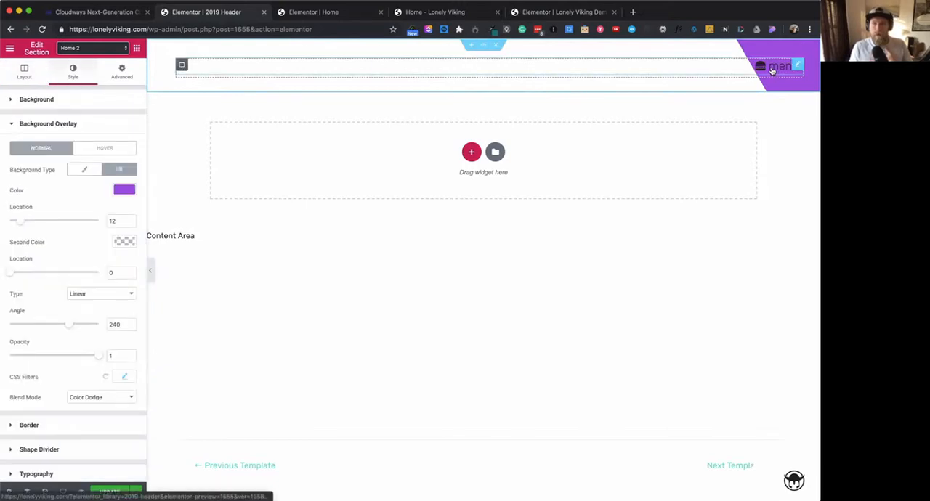
click(773, 71)
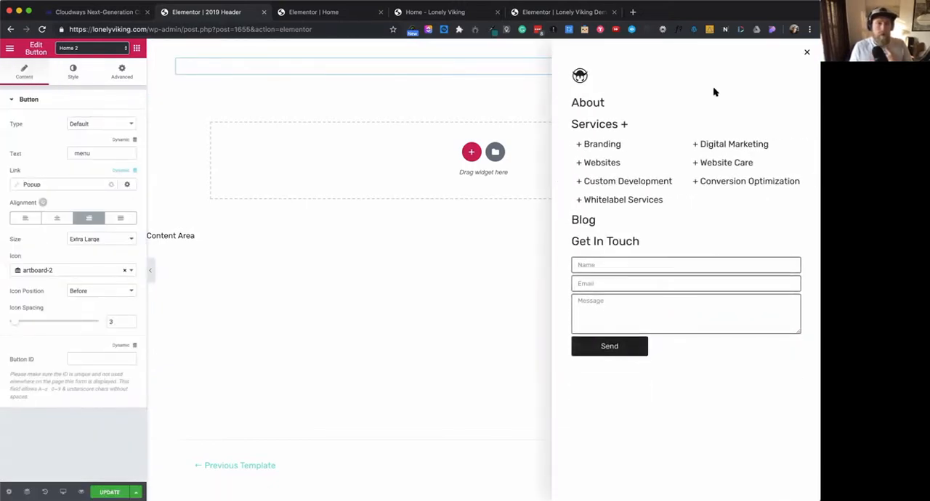
click(808, 54)
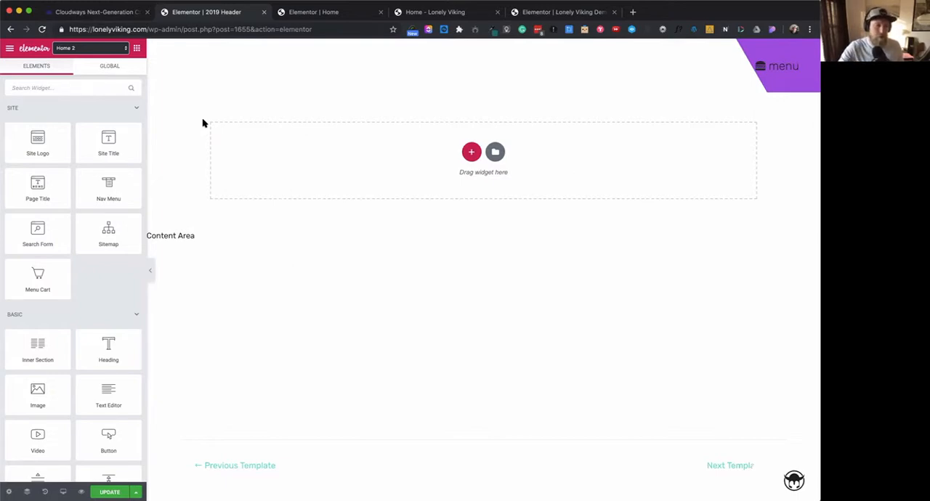
- Change the header menu button's icon to cherries and close the menu popup to show the button
click(762, 69)
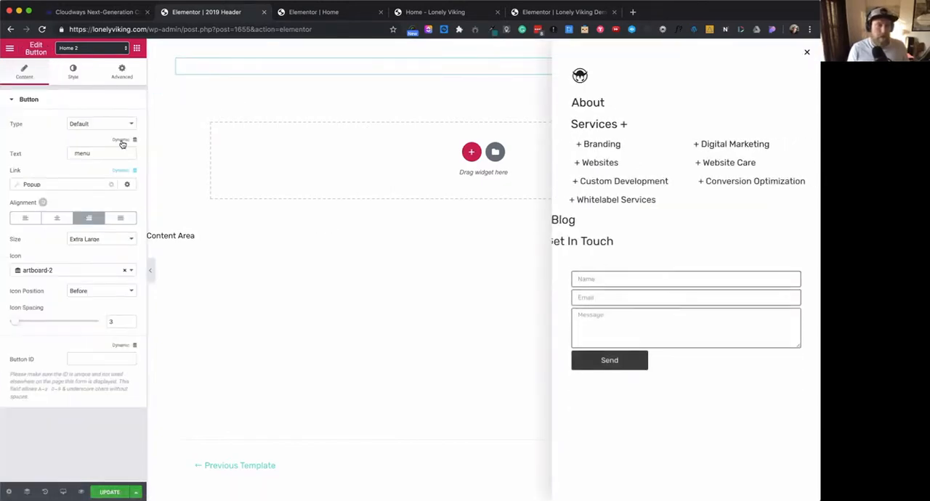
click(130, 273)
scroll(80, 326, down, 3)
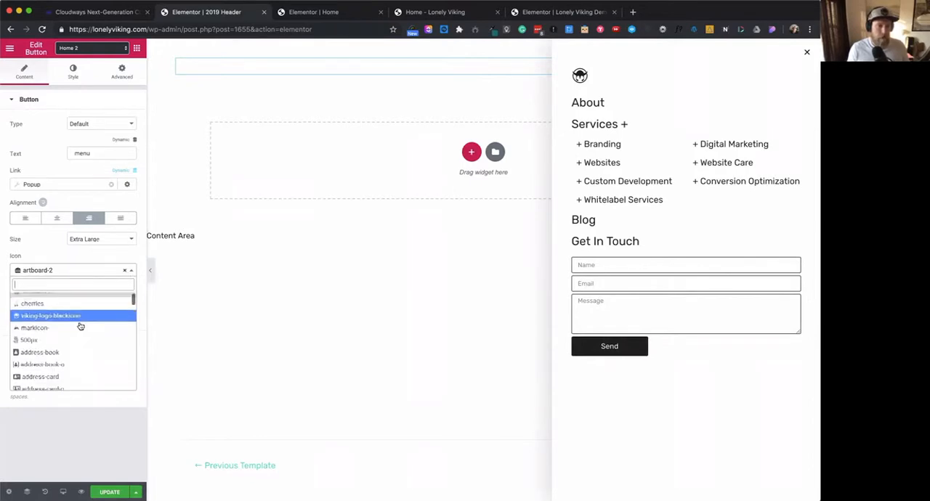
scroll(80, 326, up, 3)
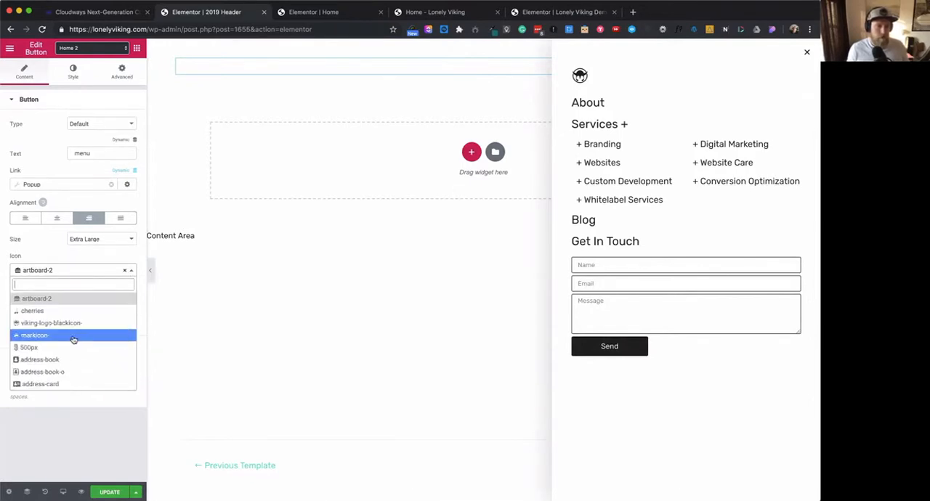
scroll(67, 375, down, 3)
scroll(67, 378, up, 3)
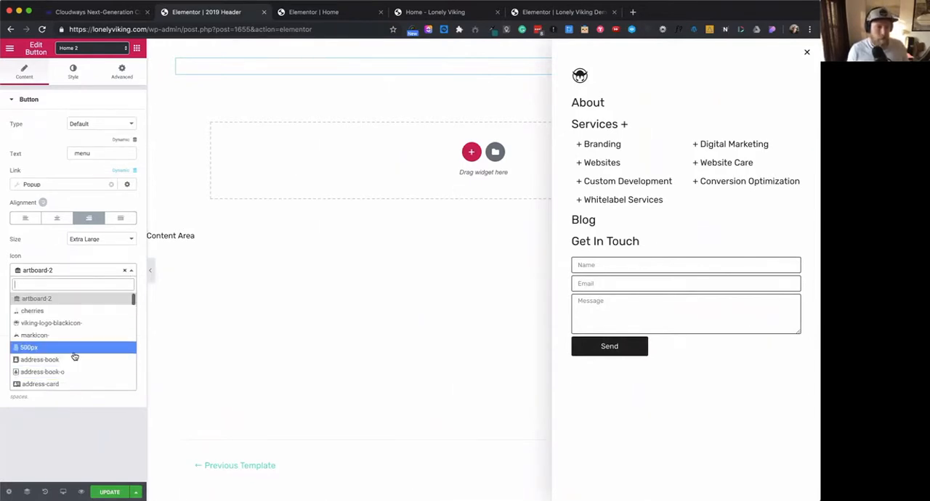
click(40, 311)
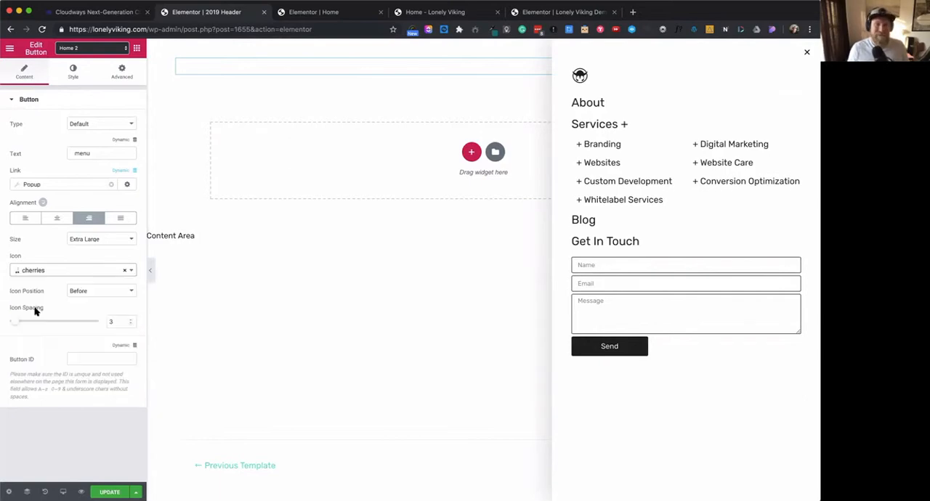
click(321, 274)
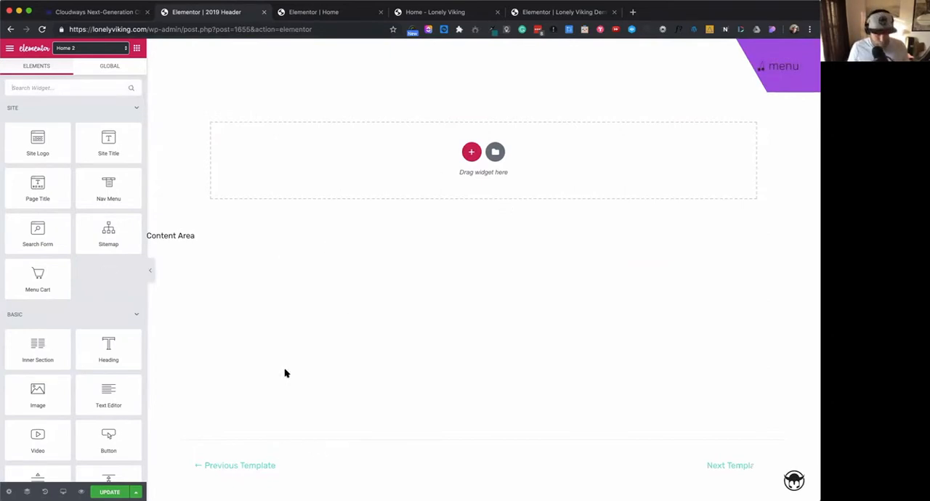
- Reload the 2019 Header editor, discarding its unsaved changes, and switch to the Lonely Viking Demo editor
key(super+r)
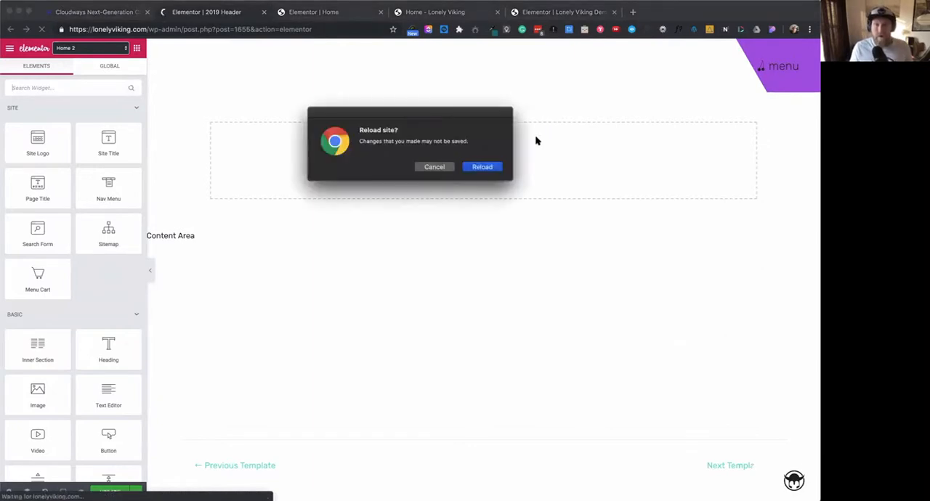
click(488, 167)
click(571, 16)
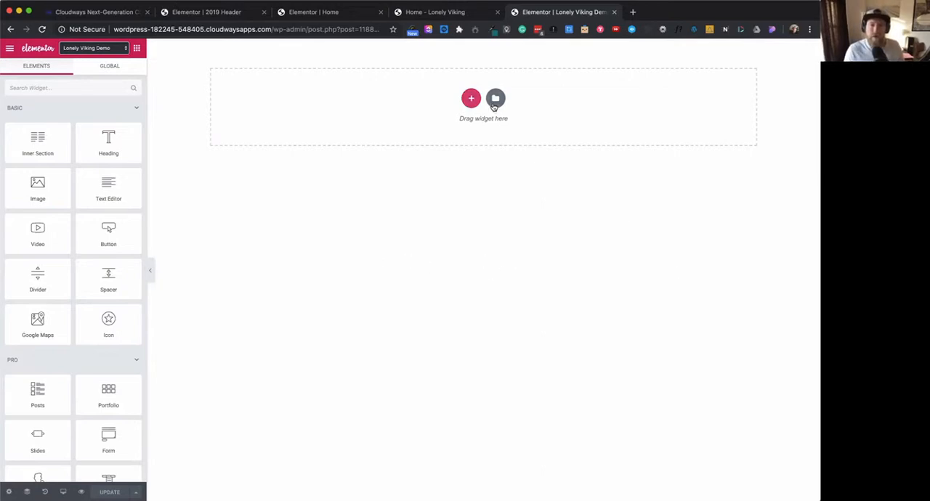
- Add a single-column section to the empty page and set its height to Fit To Screen
click(472, 102)
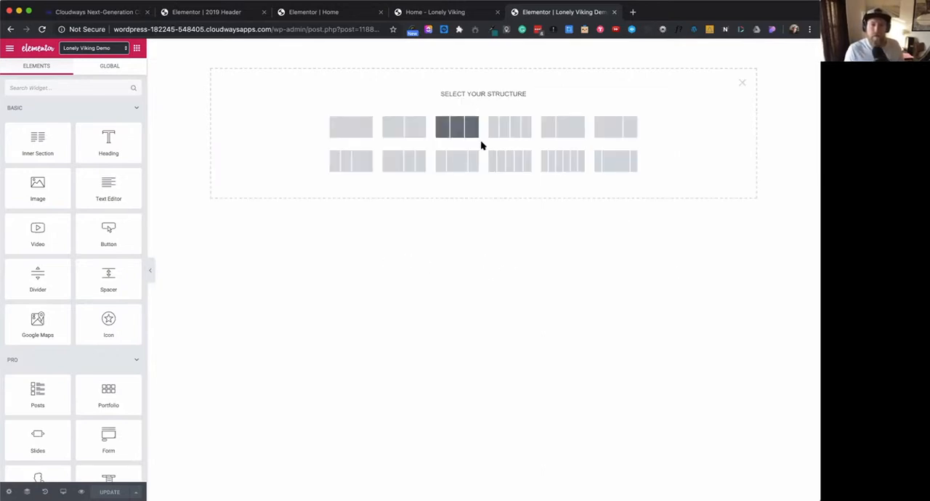
click(353, 128)
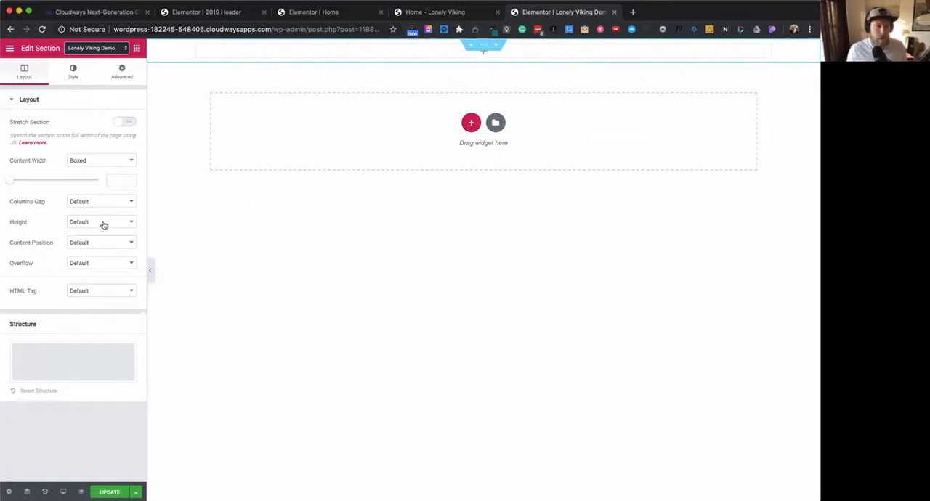
click(102, 222)
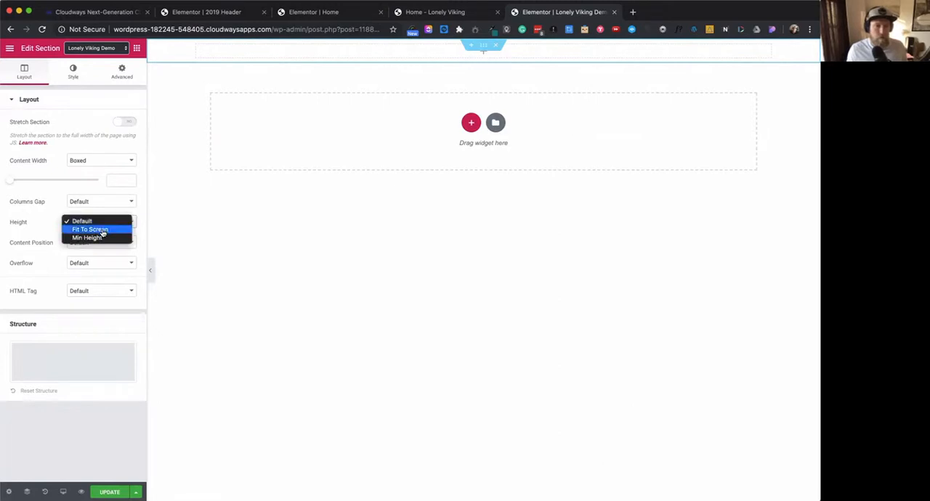
click(101, 229)
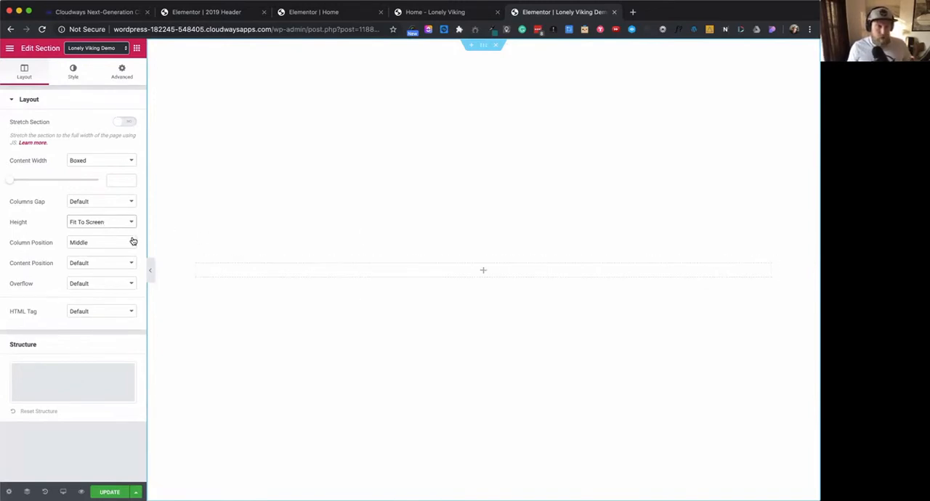
- Give the new section a classic background in the light blue palette color #6ec1e4
click(74, 76)
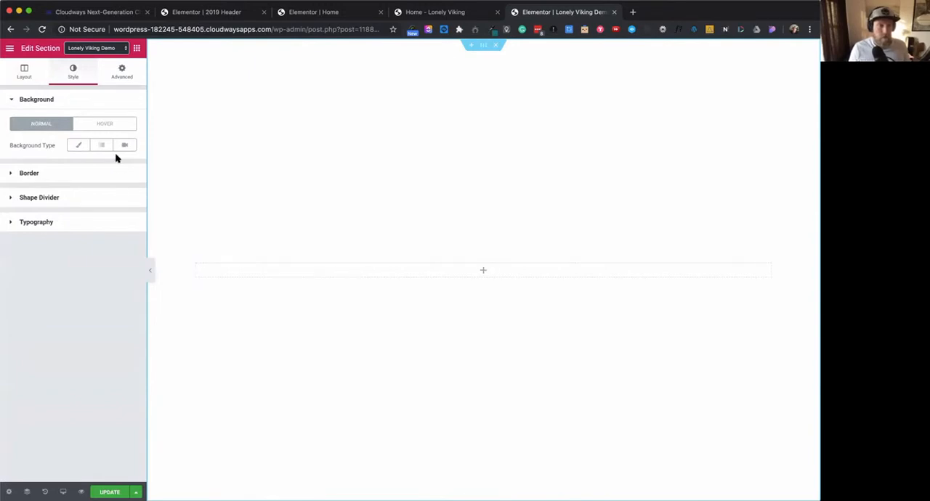
click(80, 146)
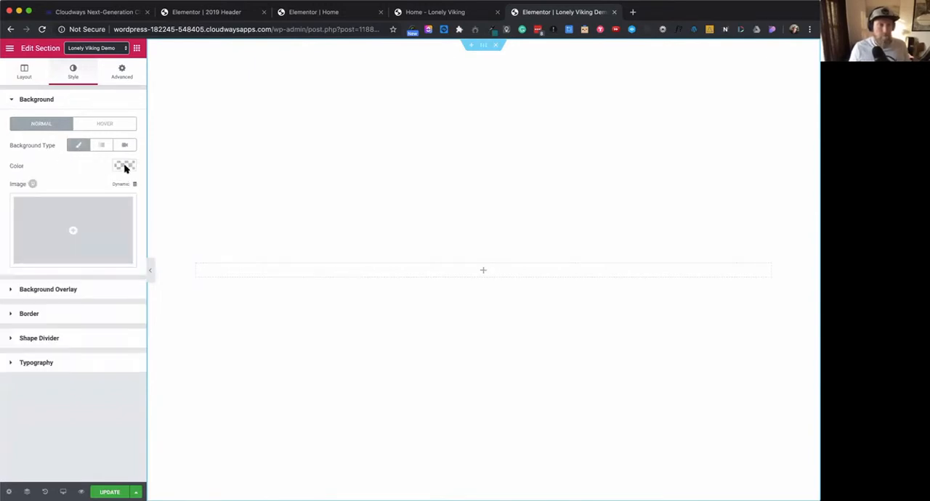
click(125, 167)
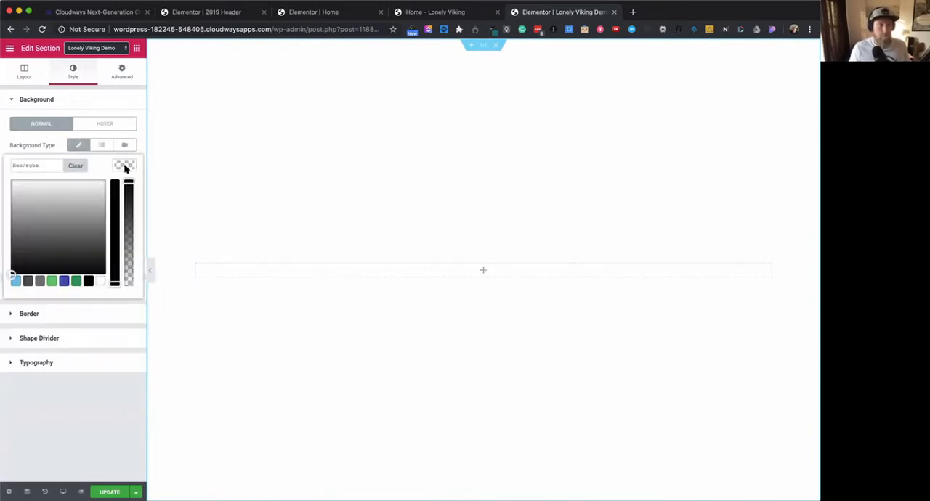
click(15, 281)
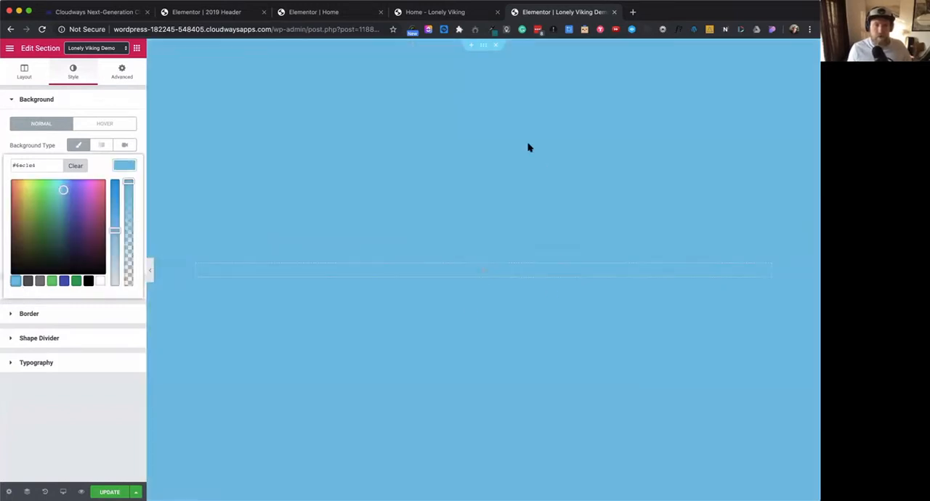
click(132, 102)
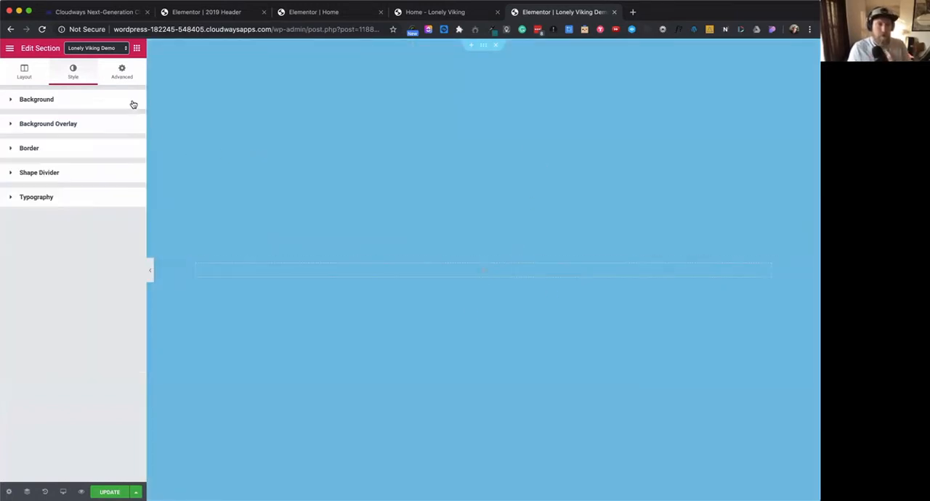
- Add a Heading widget to the blue section's column and center its text
click(480, 272)
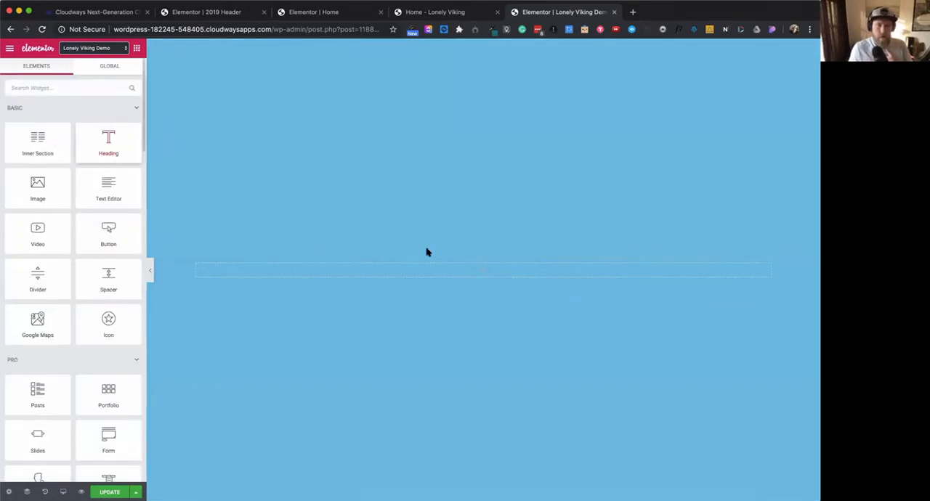
drag(427, 252, 479, 273)
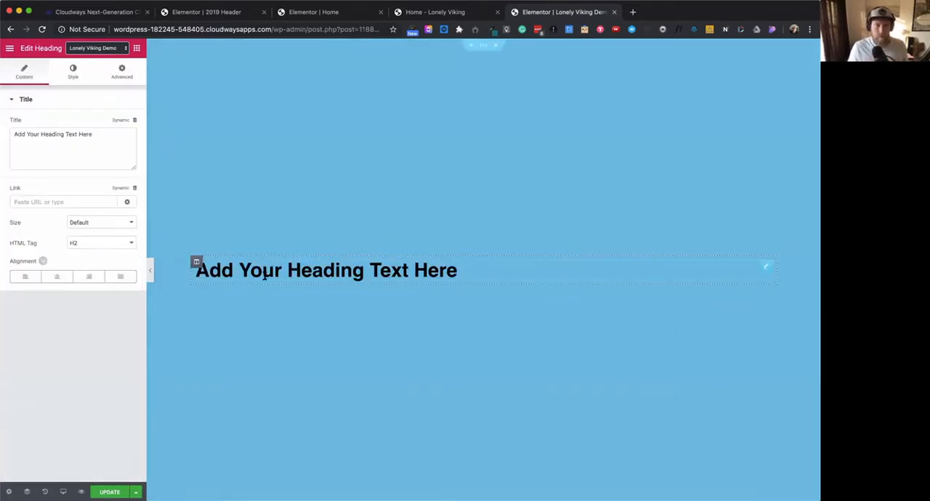
click(57, 276)
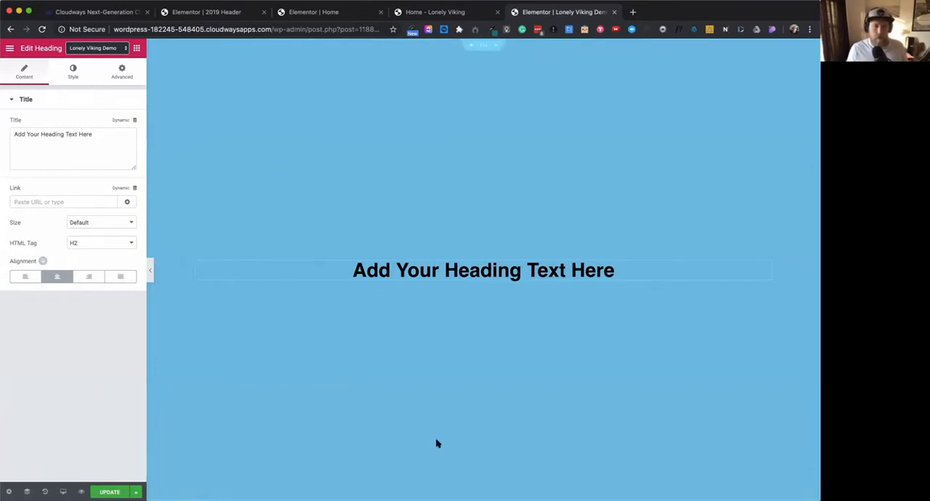
scroll(436, 444, down, 2)
scroll(437, 444, up, 2)
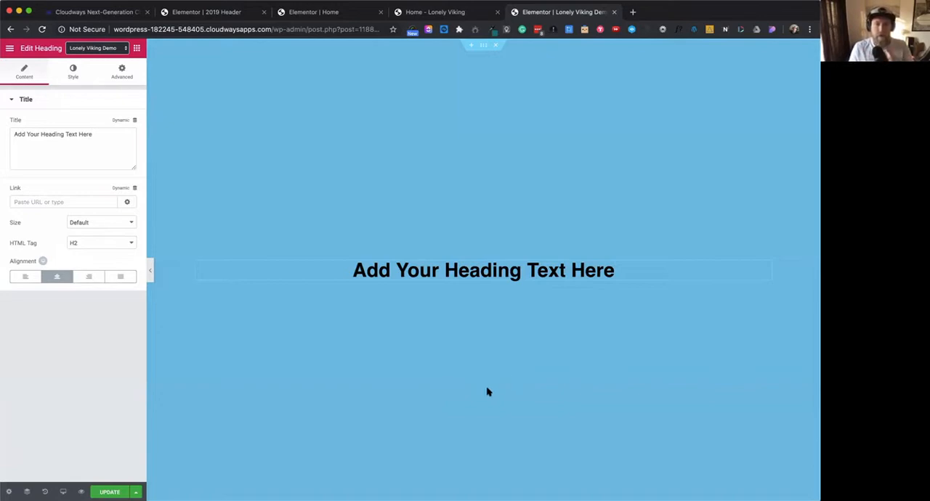
scroll(487, 392, down, 1)
scroll(488, 390, up, 1)
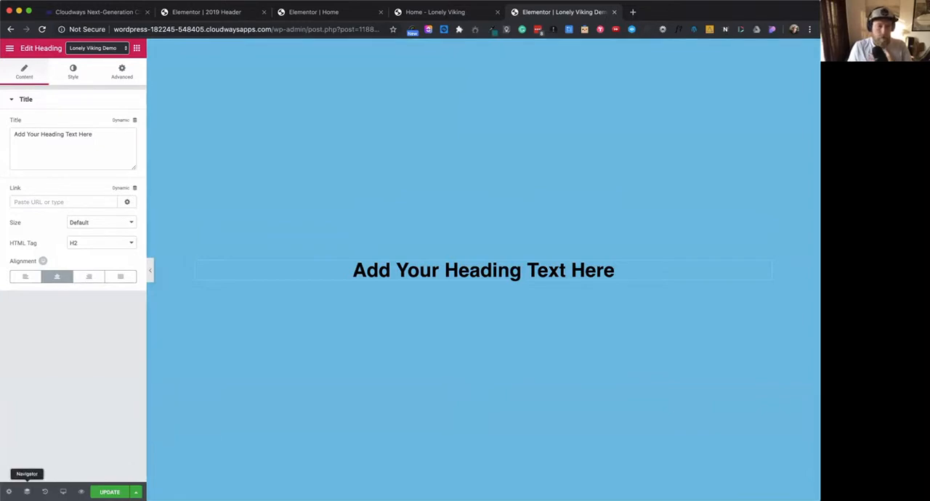
- Rename the blue section Hero in the Navigator, then dock the Navigator beside the canvas and narrow it
click(27, 492)
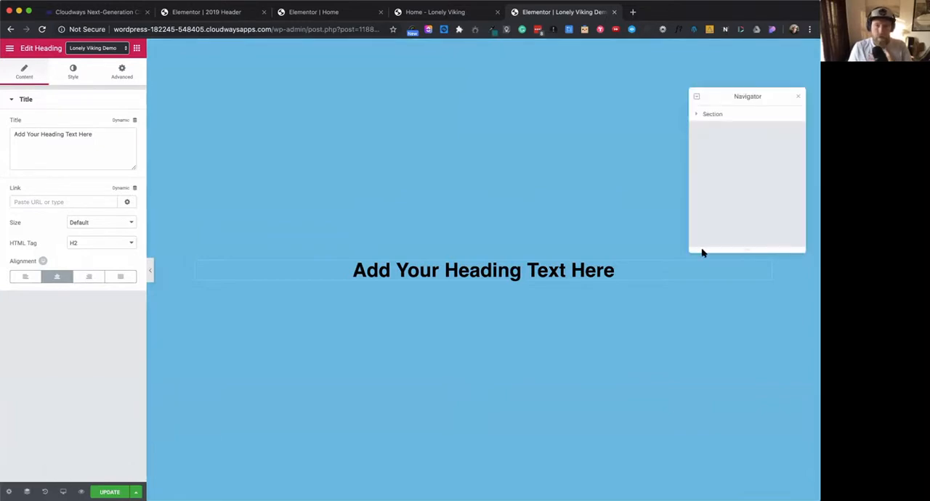
double_click(716, 114)
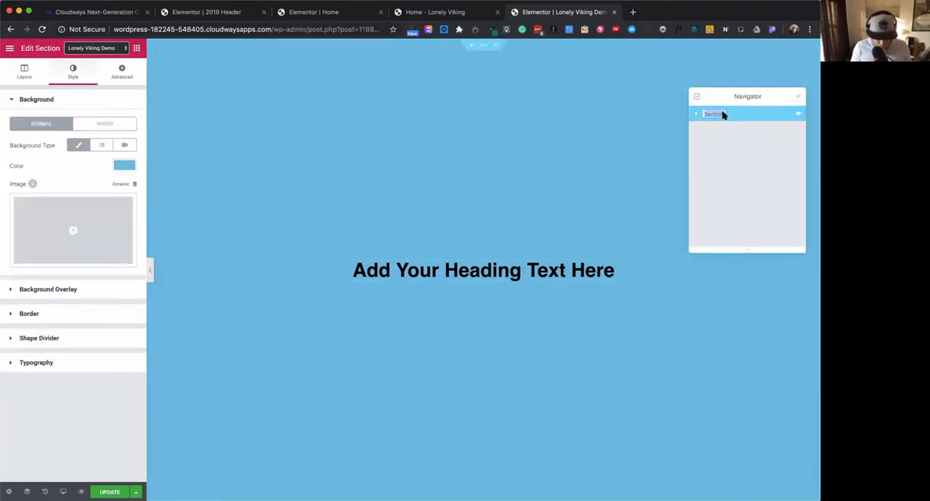
text(Hero)
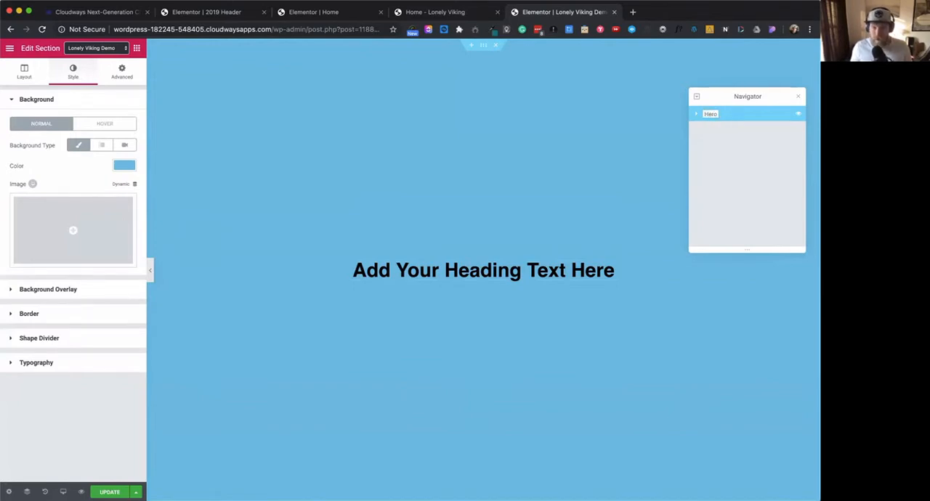
key(Return)
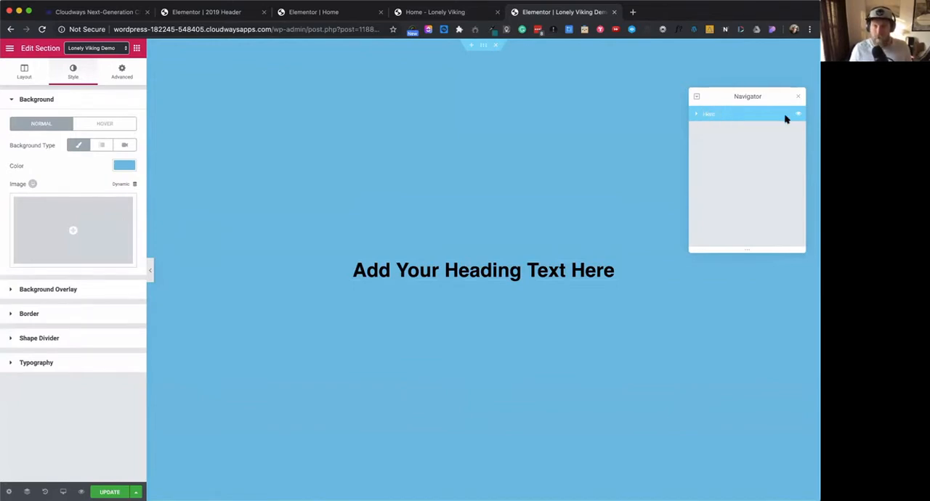
drag(770, 95, 813, 64)
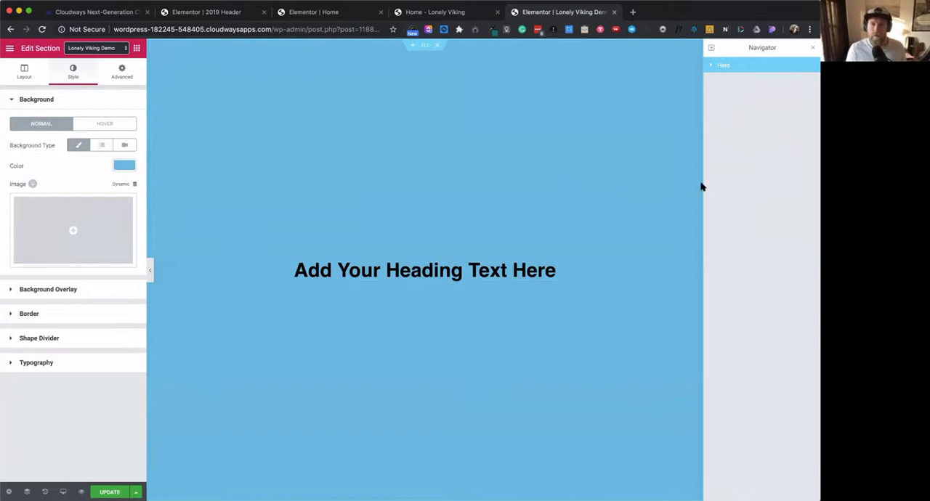
drag(703, 131, 775, 131)
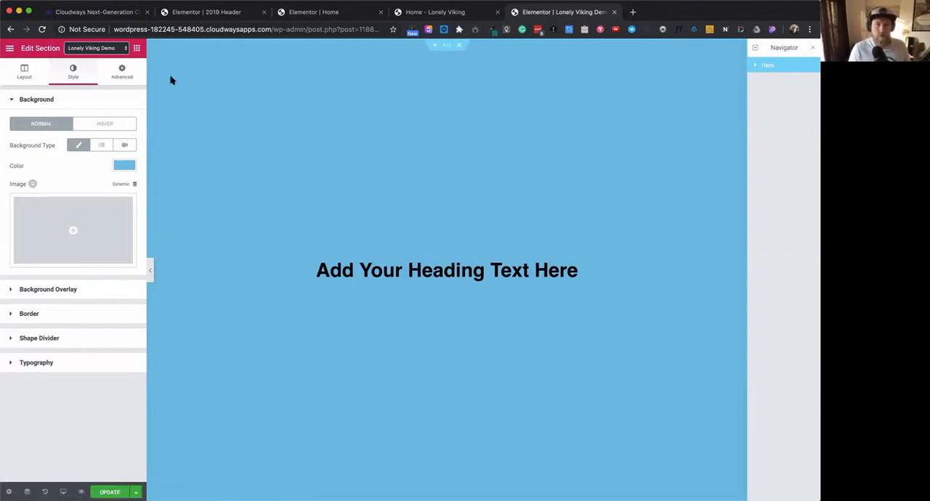
- Set the Hero section's Sticky motion effect to Top
click(124, 73)
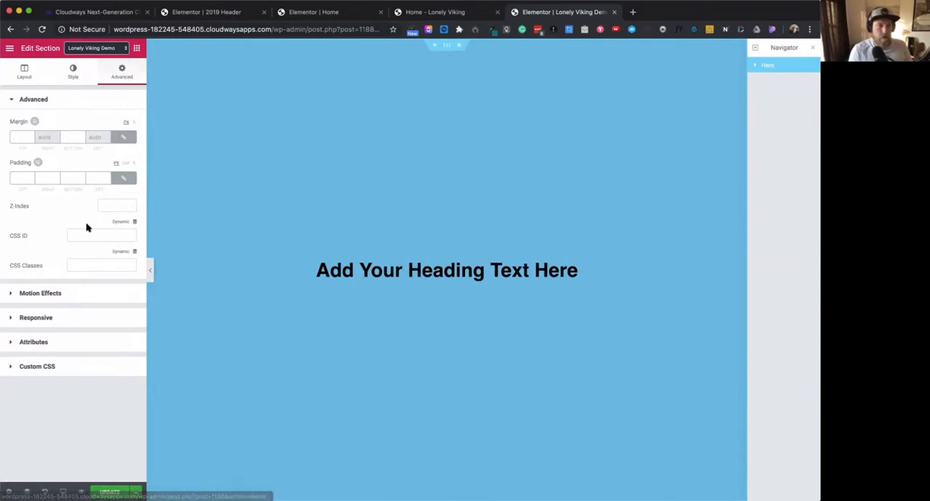
click(47, 294)
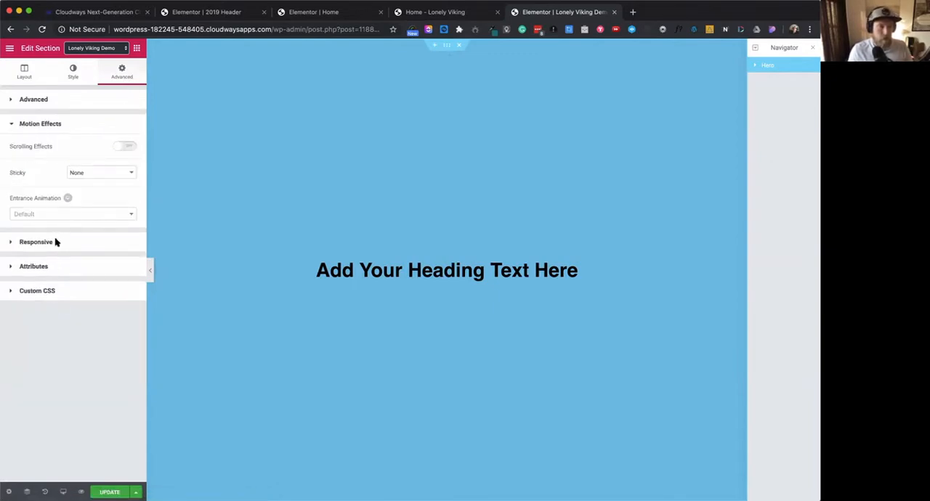
click(116, 174)
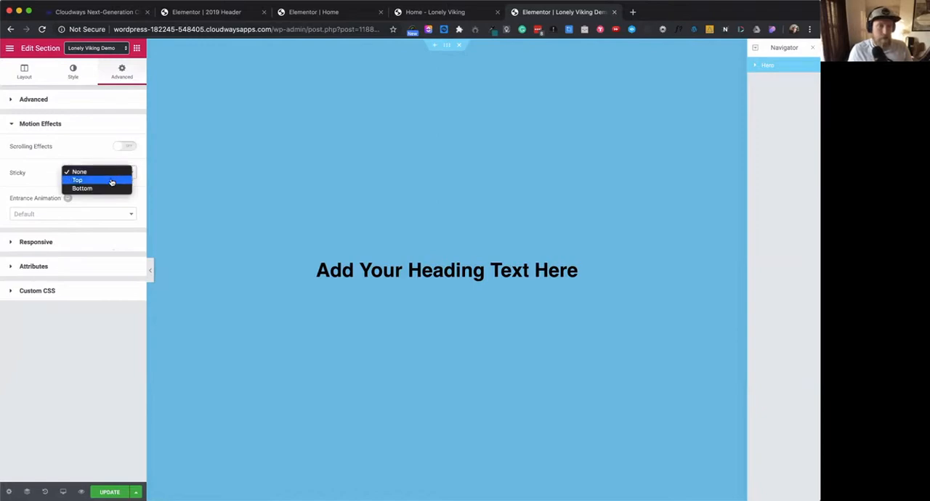
click(110, 181)
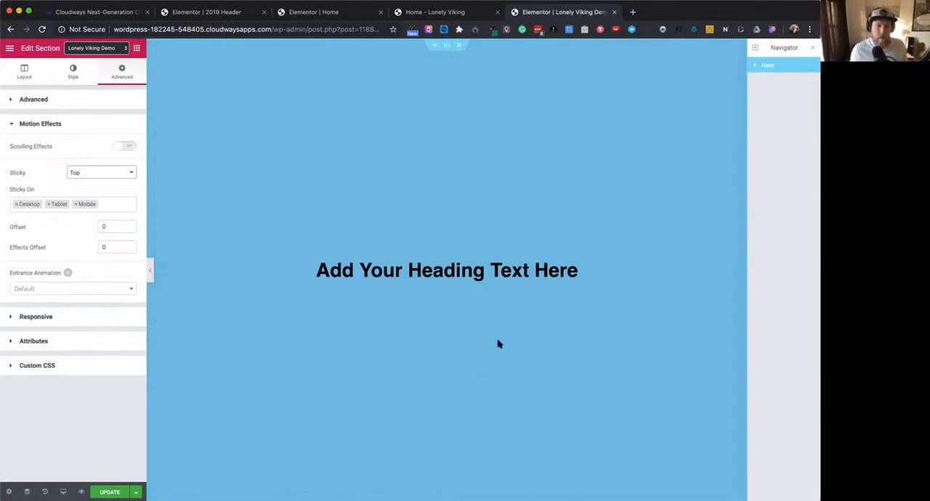
- Set the Hero section's Sticky option back to None
right_click(775, 96)
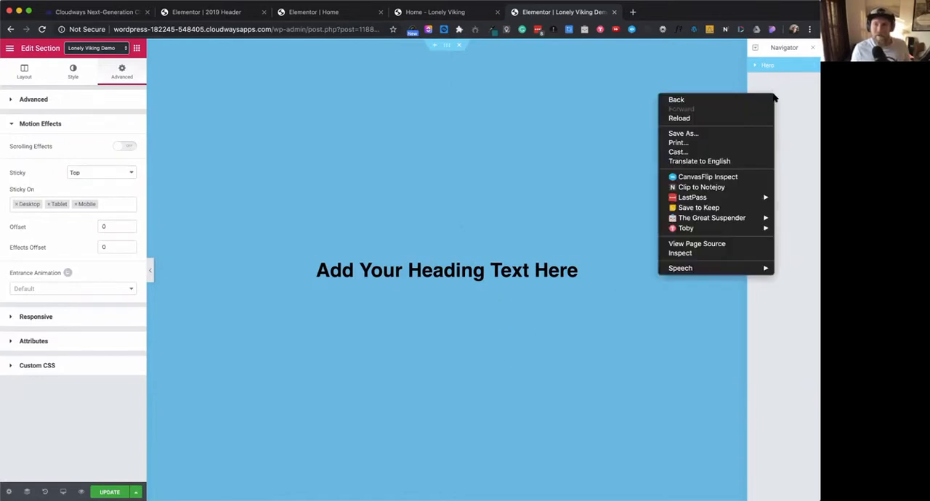
click(645, 186)
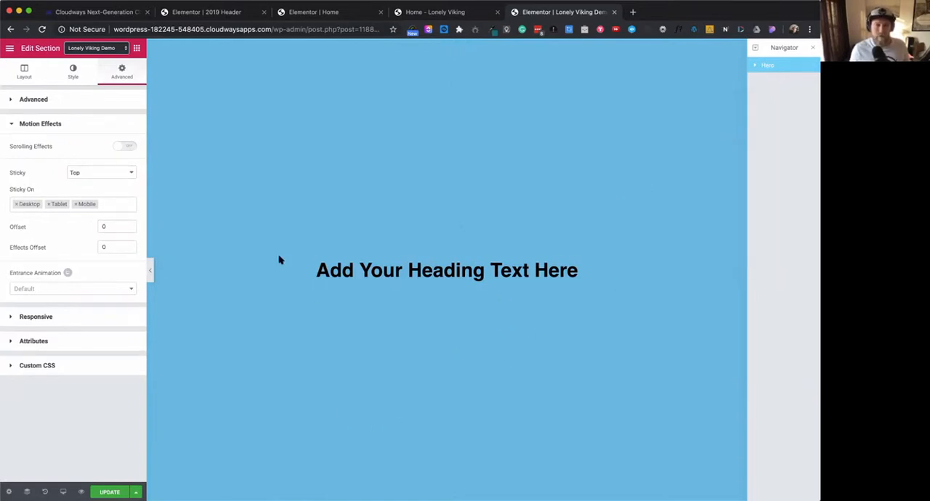
click(131, 173)
click(89, 165)
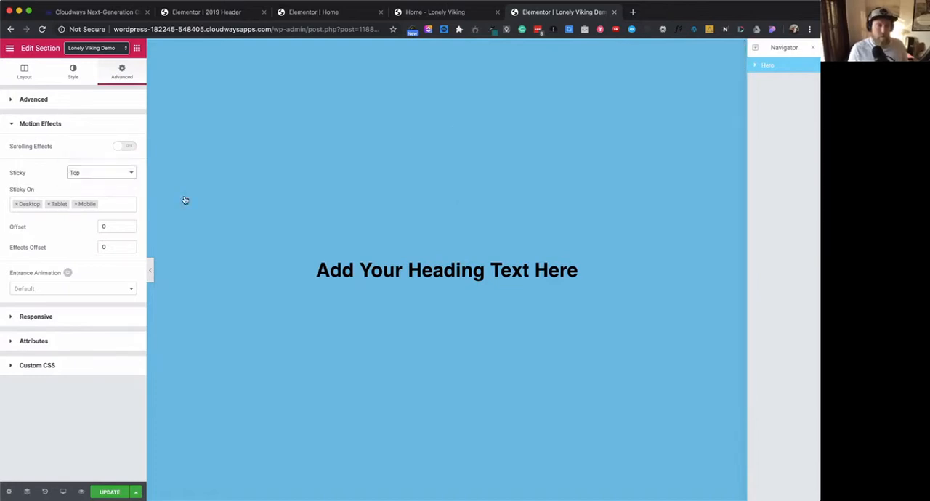
- Add a single-column section below the Hero section and set its height to Fit To Screen
scroll(414, 347, down, 3)
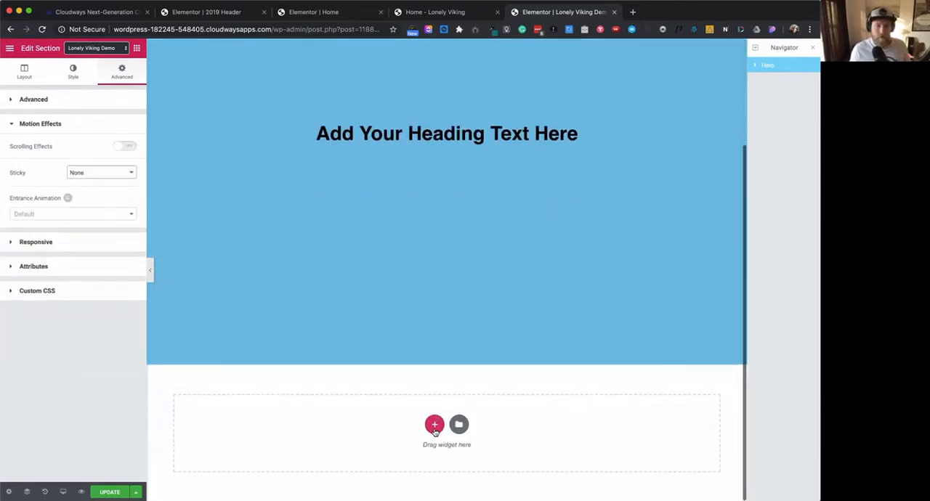
click(434, 426)
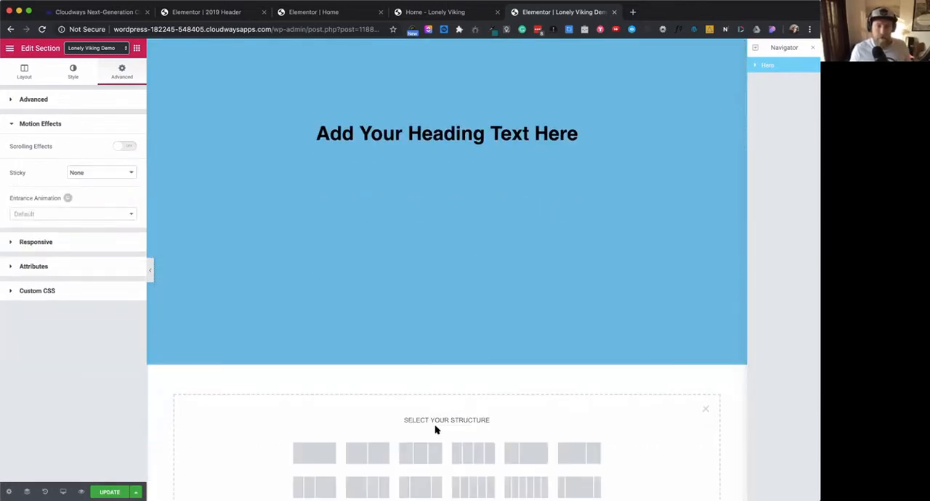
click(323, 456)
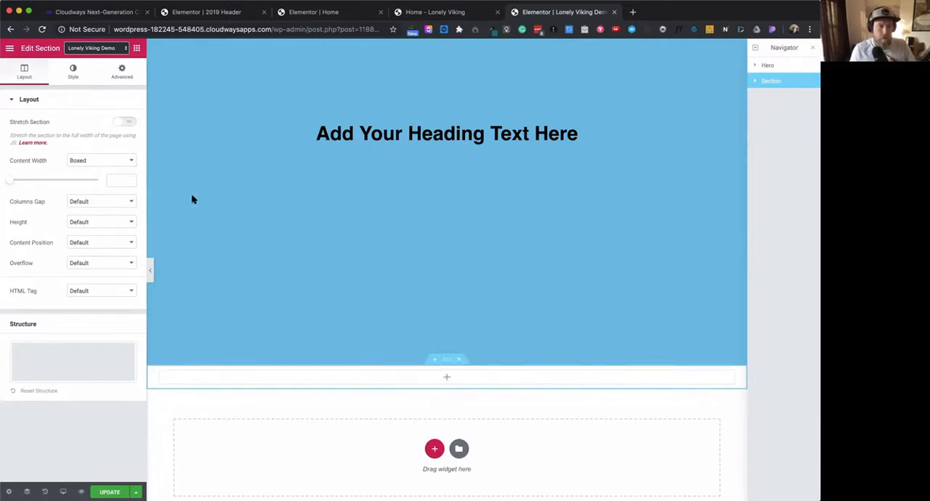
click(71, 80)
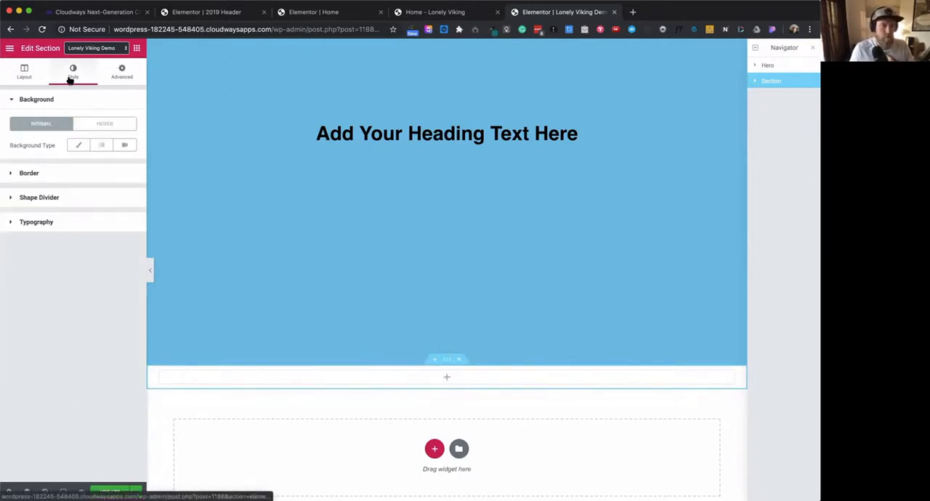
click(39, 80)
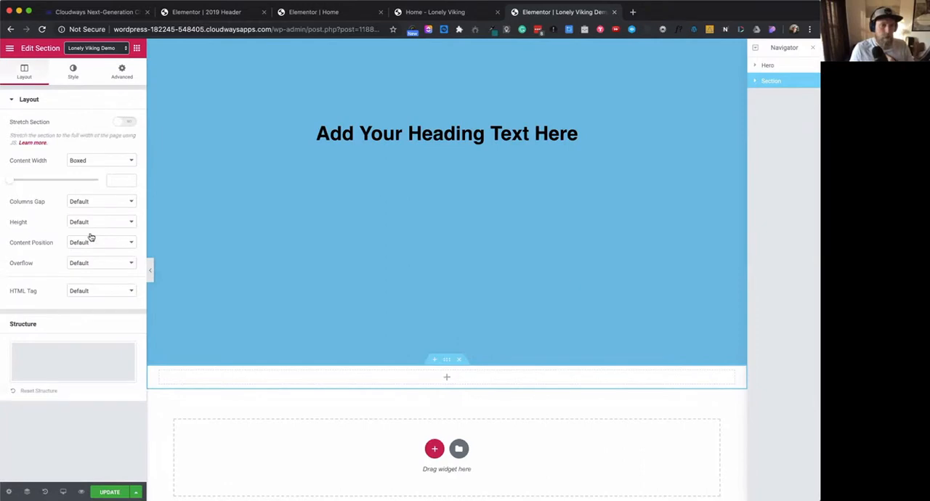
click(93, 223)
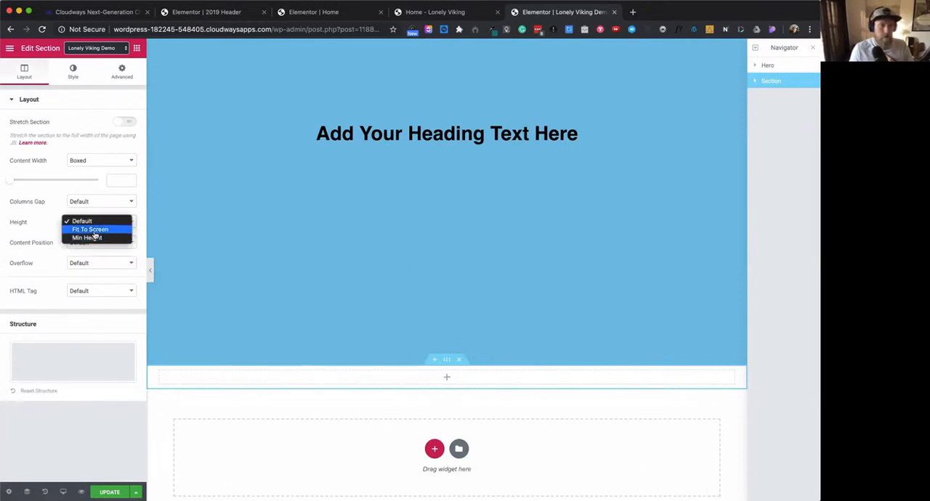
click(92, 229)
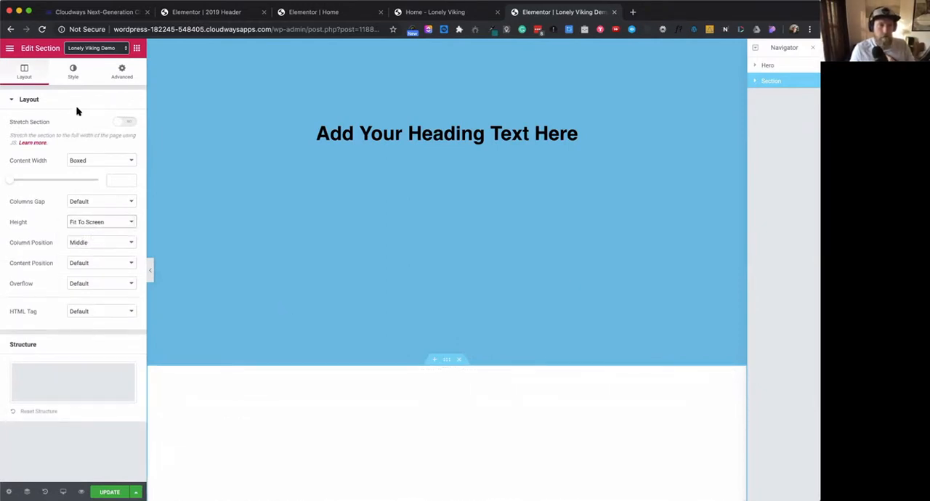
- Give the new section a classic background with a bright purple color
click(69, 78)
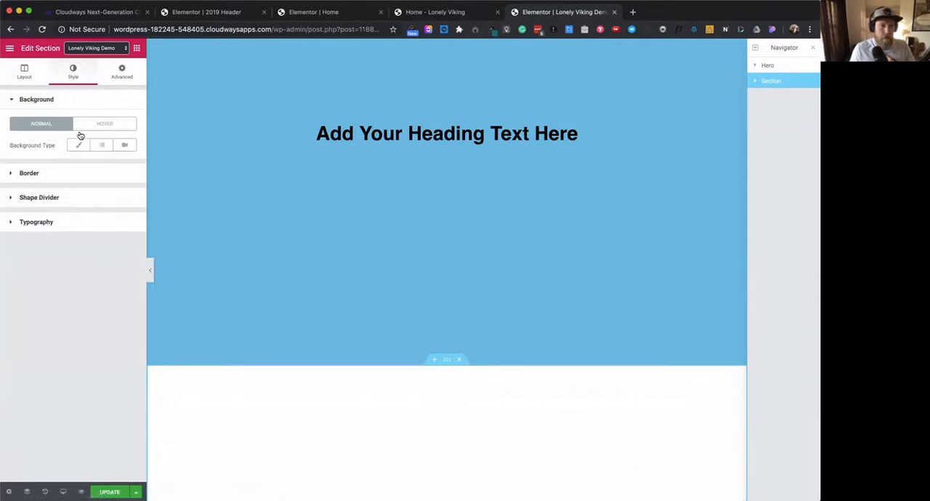
click(78, 146)
click(119, 167)
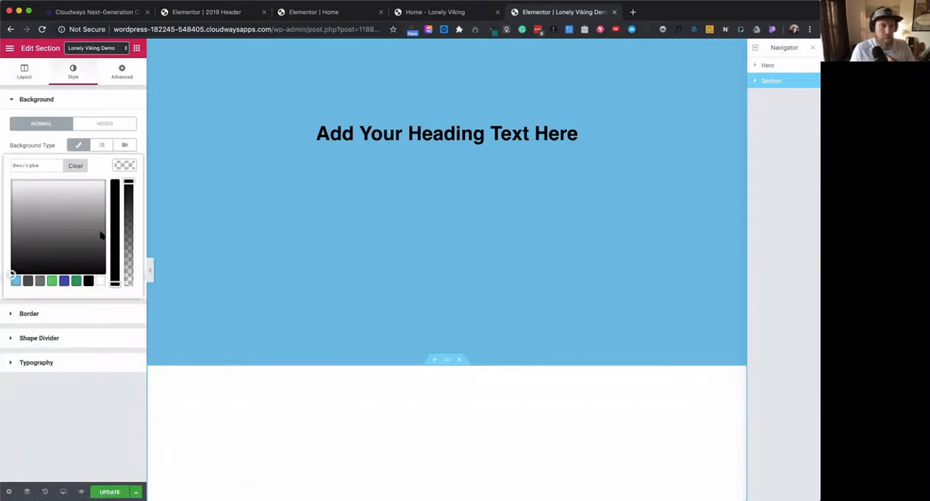
click(16, 282)
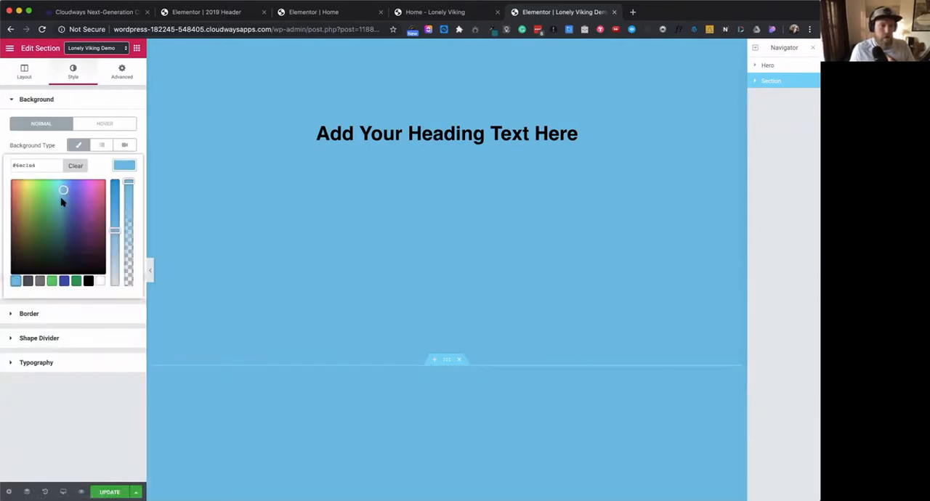
click(84, 186)
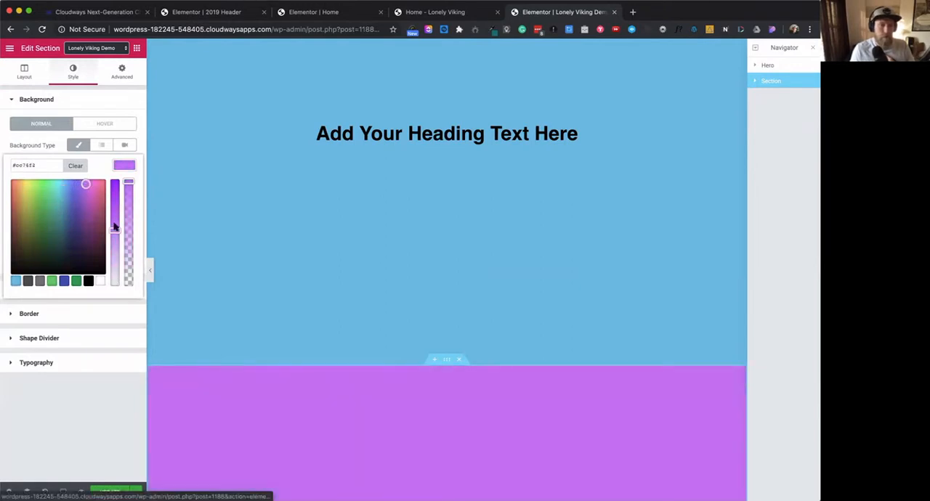
click(103, 405)
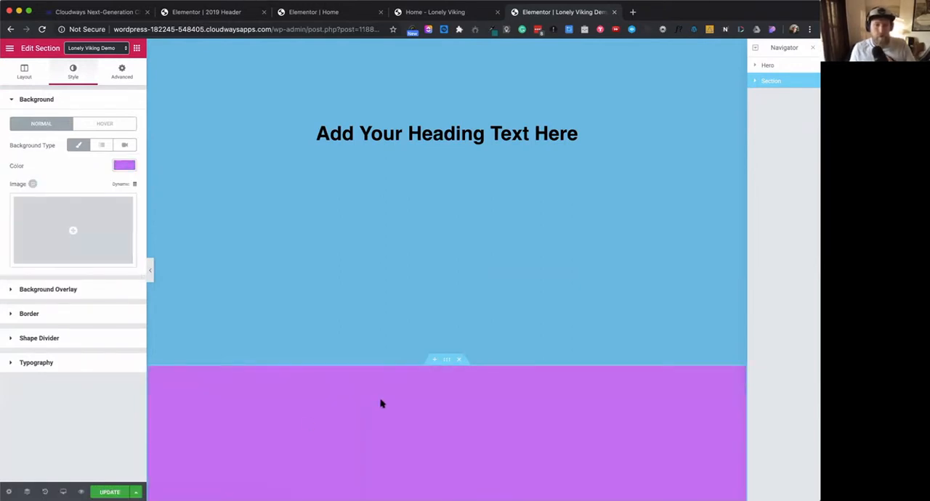
- Set the purple section's Sticky motion effect to Top and check how it scrolls against the Hero section
scroll(381, 404, up, 4)
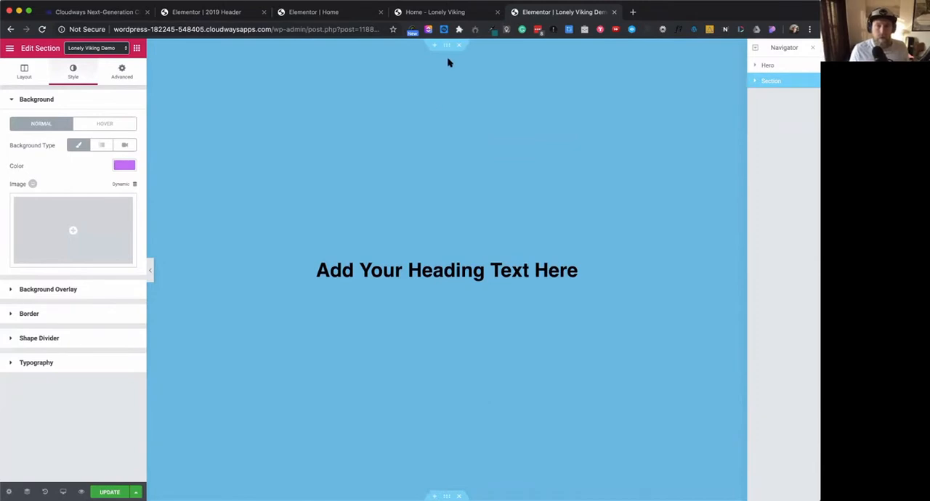
click(447, 47)
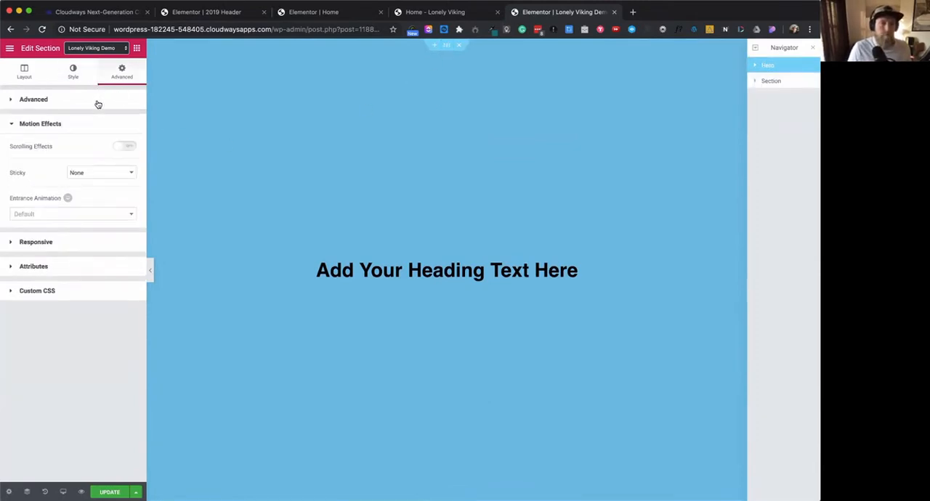
scroll(521, 257, down, 5)
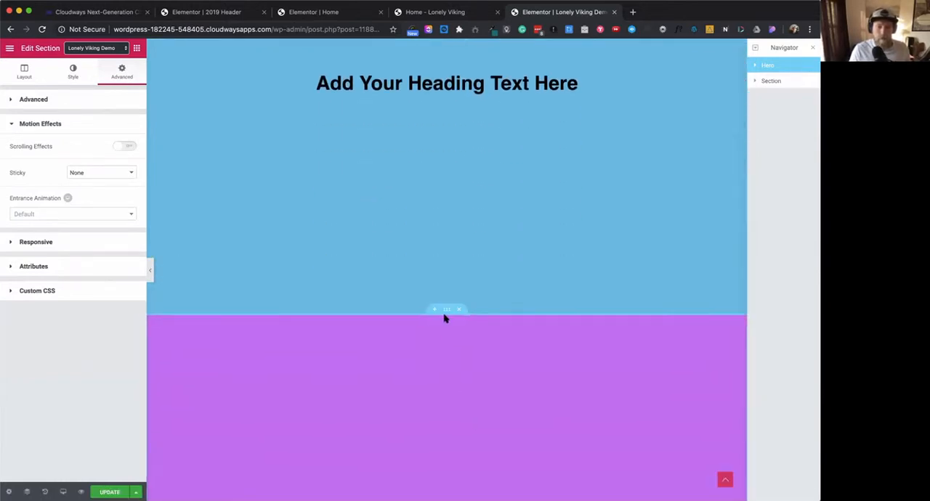
click(446, 311)
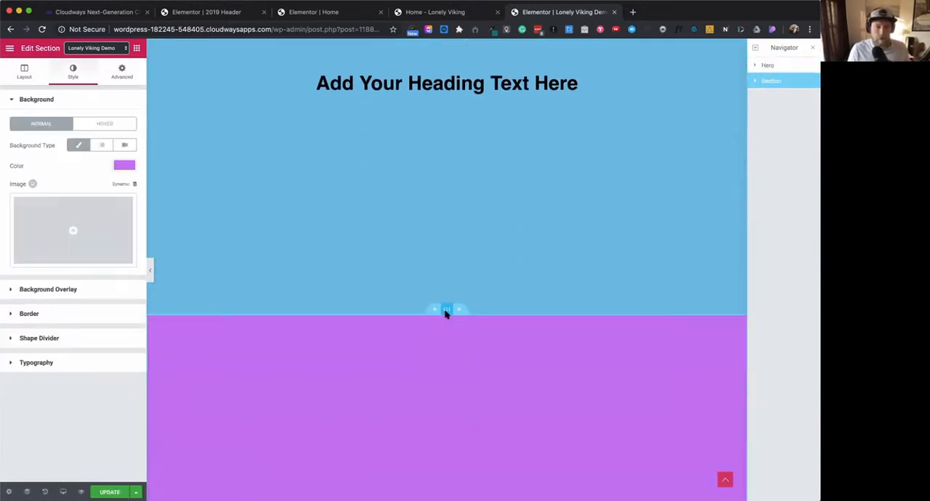
click(122, 71)
click(71, 301)
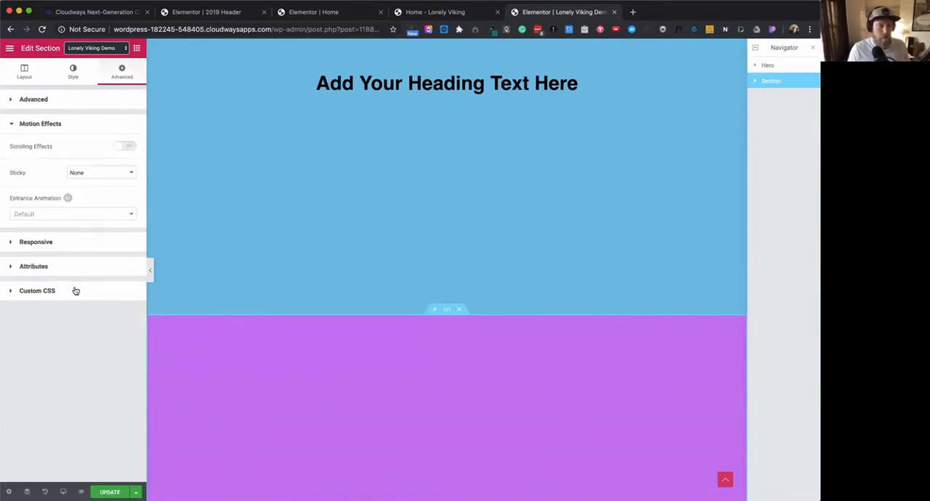
click(108, 173)
click(92, 181)
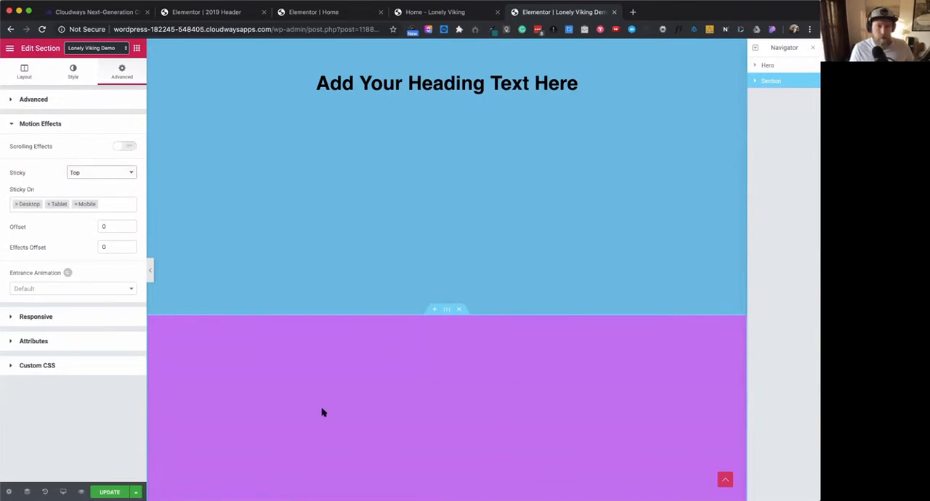
scroll(323, 413, down, 4)
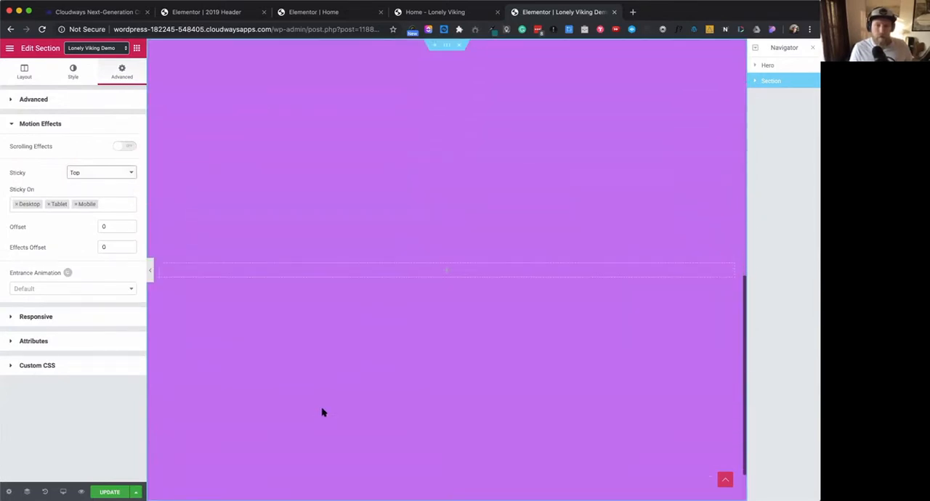
scroll(323, 413, up, 4)
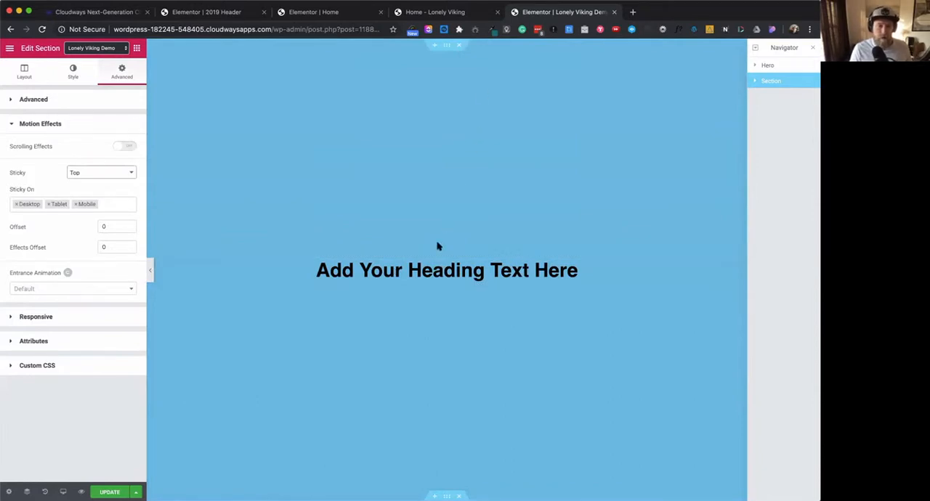
- Make the Hero section sticky at the Top and check how the two sections overlap while scrolling
click(448, 46)
click(105, 174)
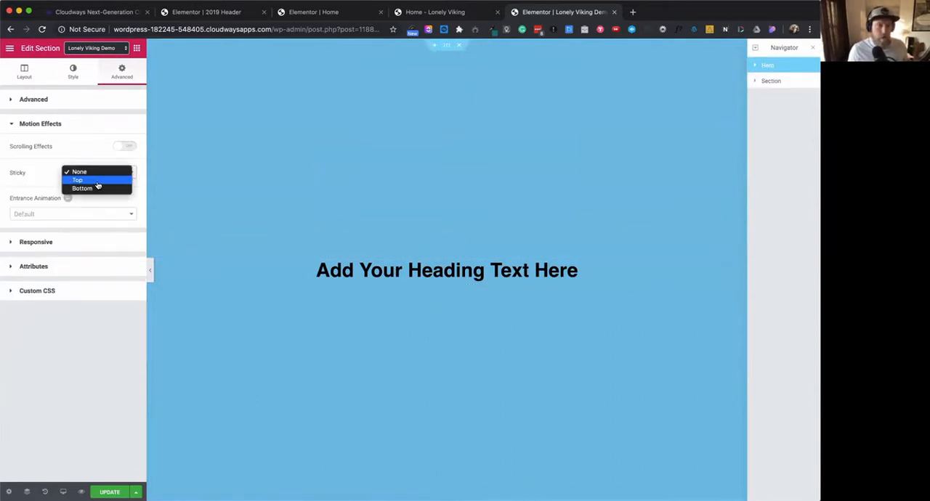
click(97, 182)
scroll(467, 367, down, 15)
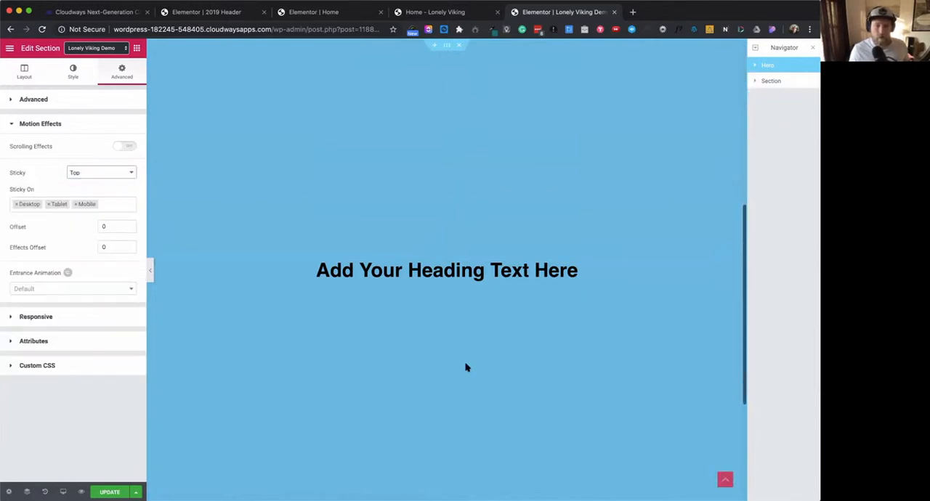
scroll(466, 367, up, 8)
scroll(466, 367, down, 5)
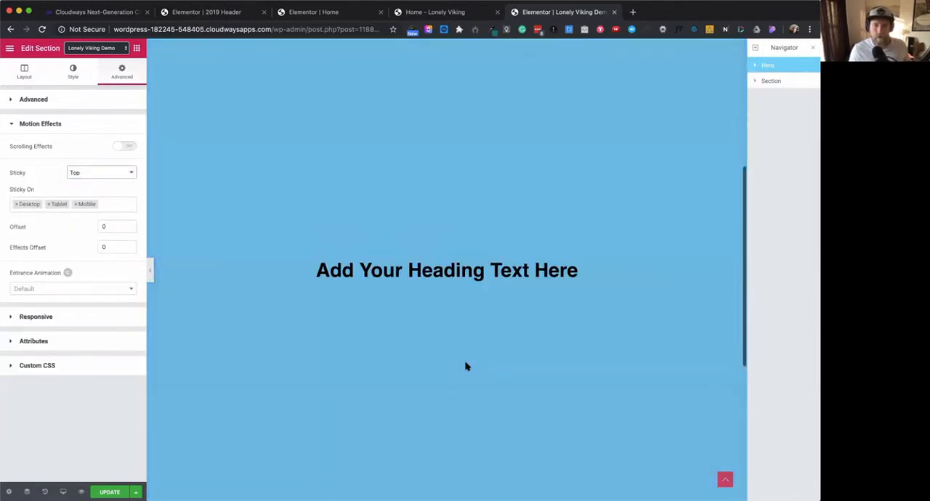
scroll(467, 367, up, 4)
scroll(466, 367, up, 5)
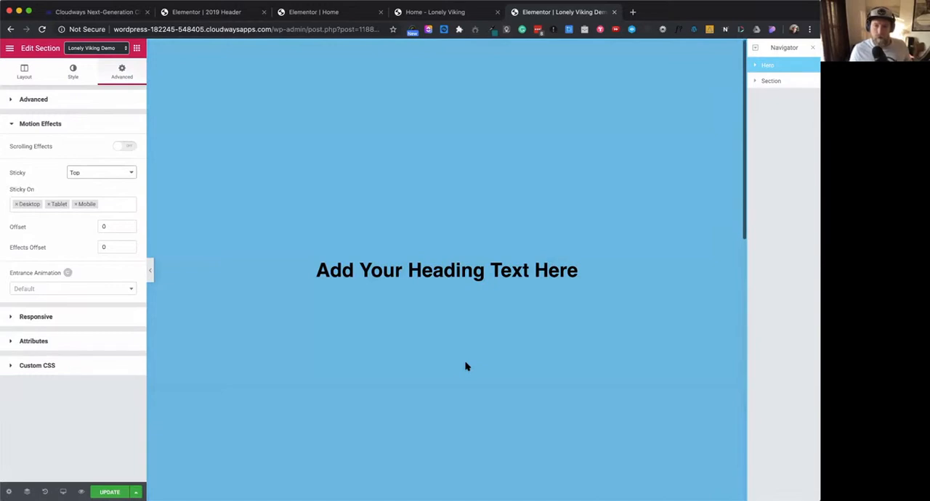
scroll(466, 367, down, 3)
scroll(467, 367, up, 3)
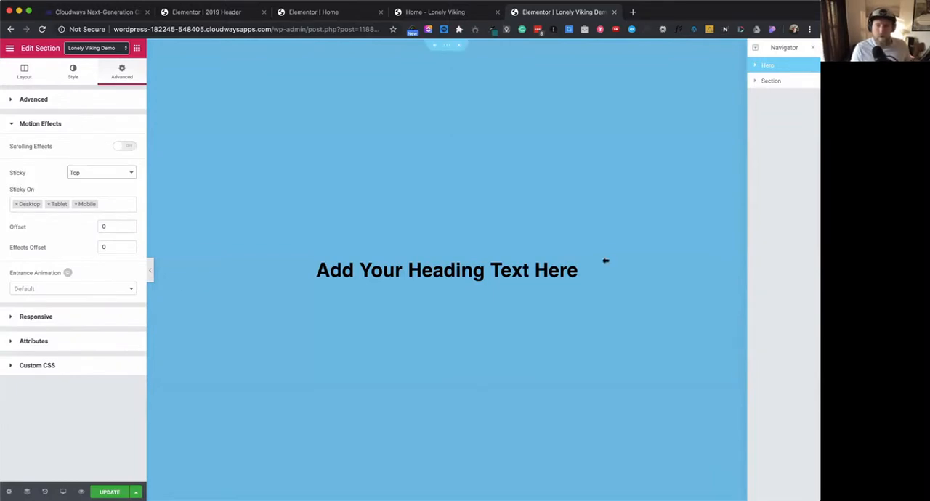
- Rename the purple section Section 2 in the Navigator
click(771, 81)
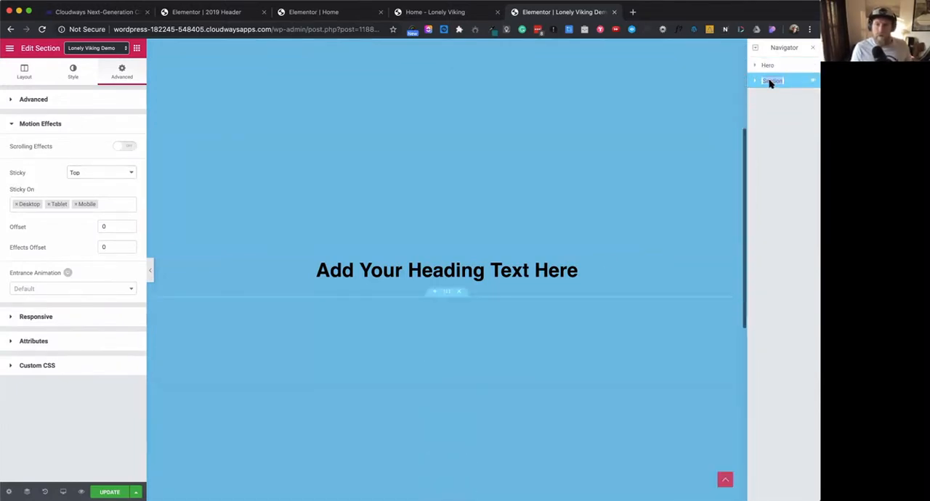
text(Section)
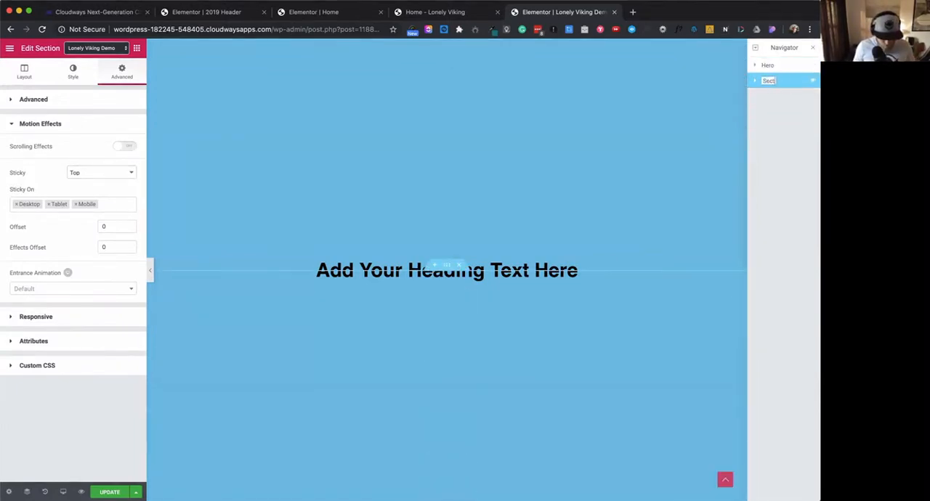
click(765, 120)
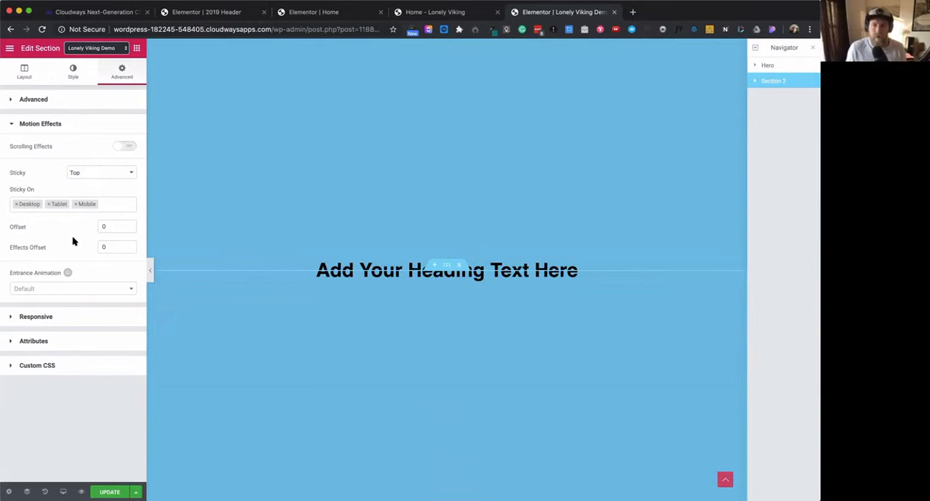
- Set Section 2's Z-Index to 5 in its advanced settings and update the page
scroll(363, 370, down, 3)
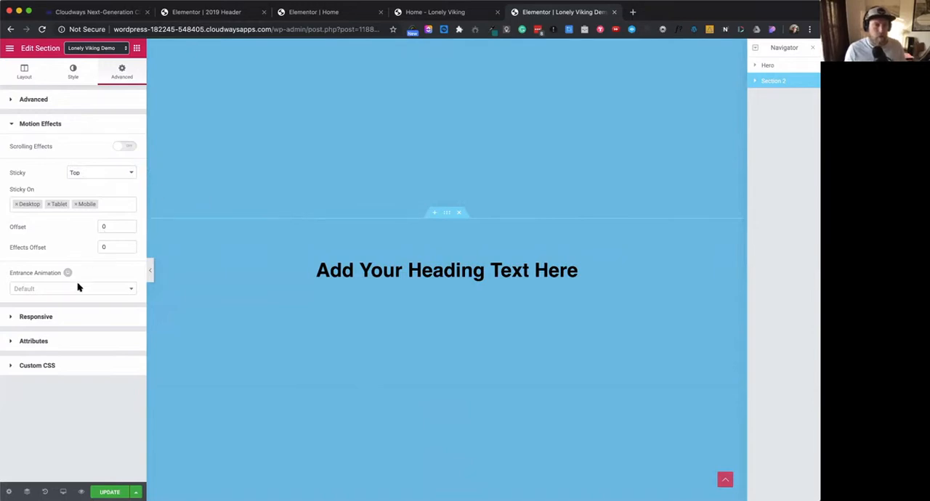
click(47, 102)
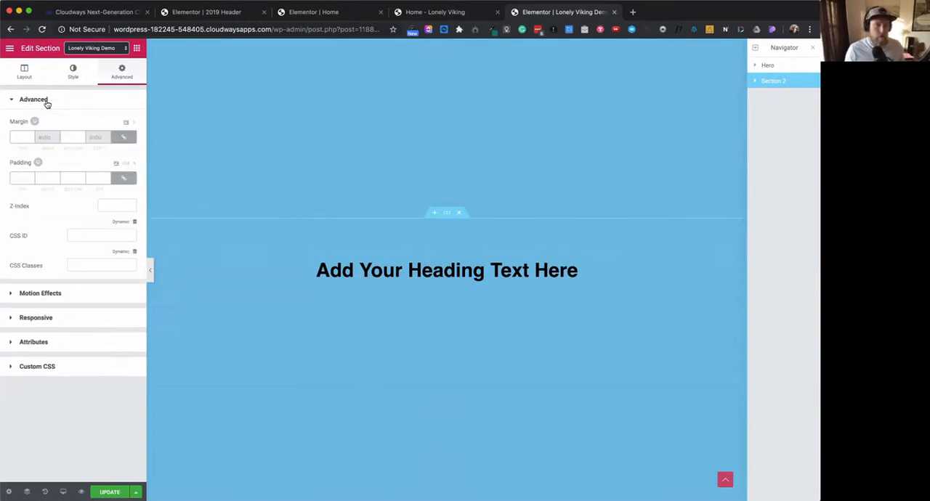
click(117, 206)
text(2)
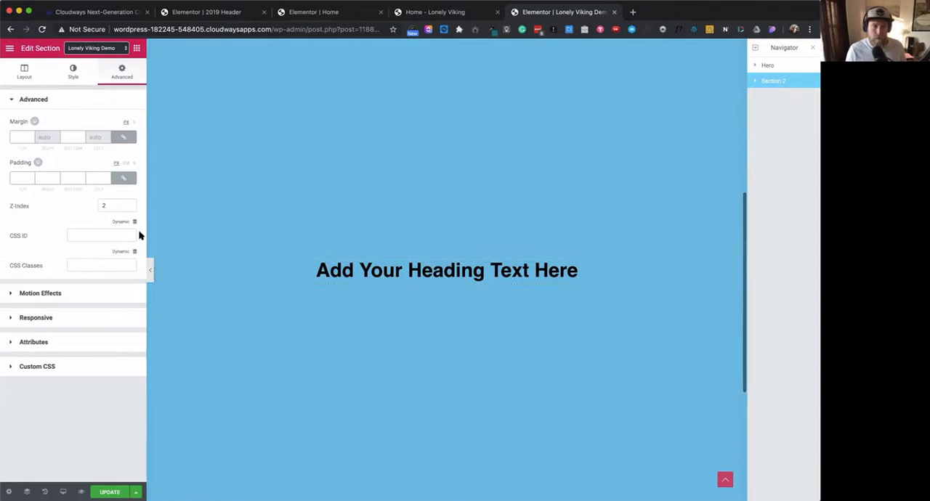
double_click(97, 206)
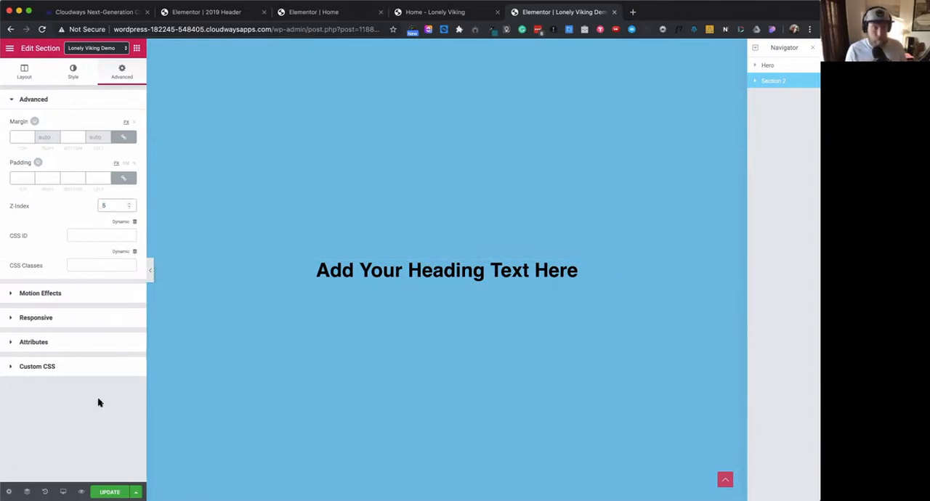
text(5)
click(109, 492)
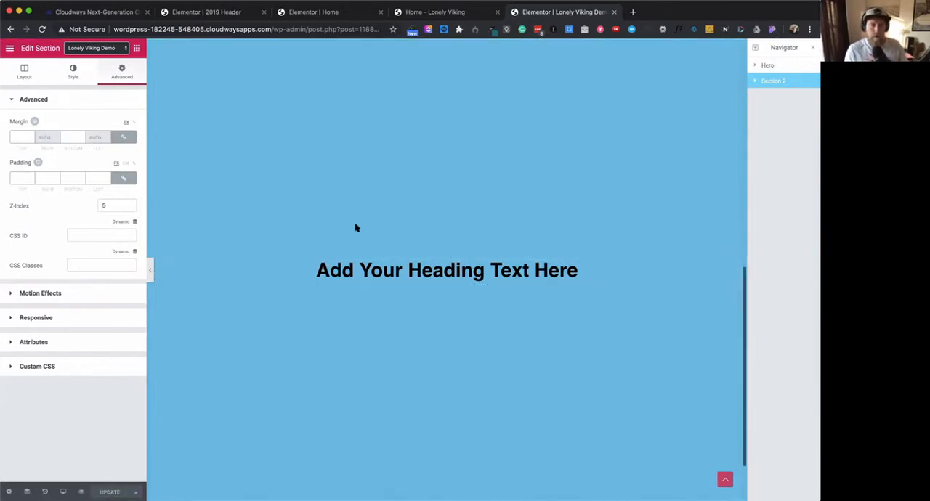
- Expand Section 2 and its column in the Navigator, and set the section's Z-Index to 200
click(754, 81)
click(759, 97)
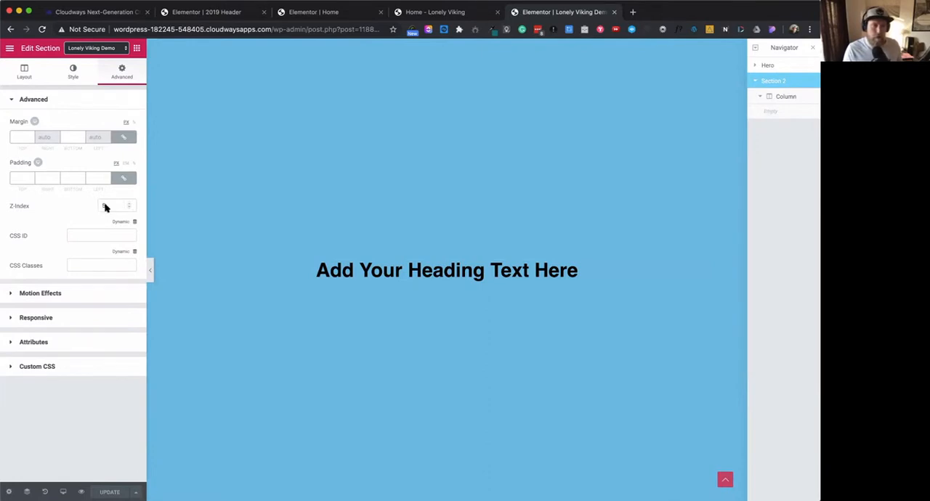
drag(106, 206, 88, 207)
text(200)
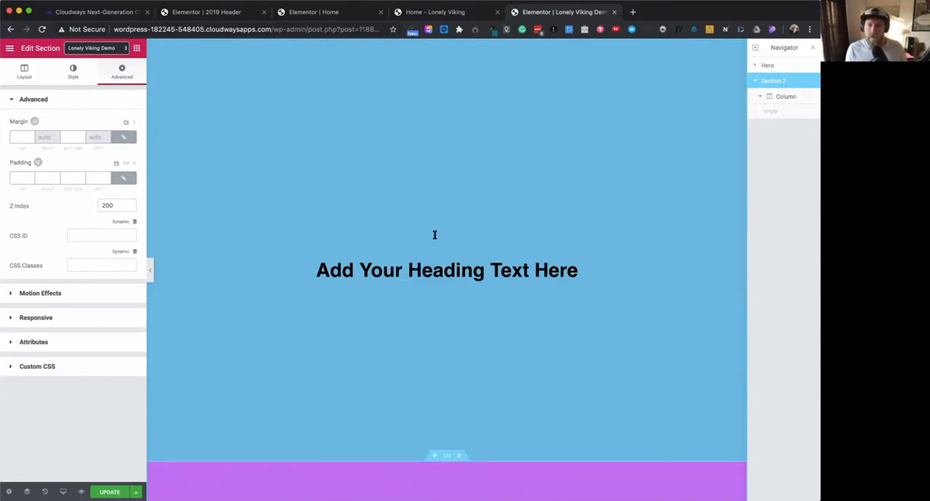
- Examine how Section 2 slides over the sticky Hero section when moving down and back up the page
scroll(492, 289, down, 5)
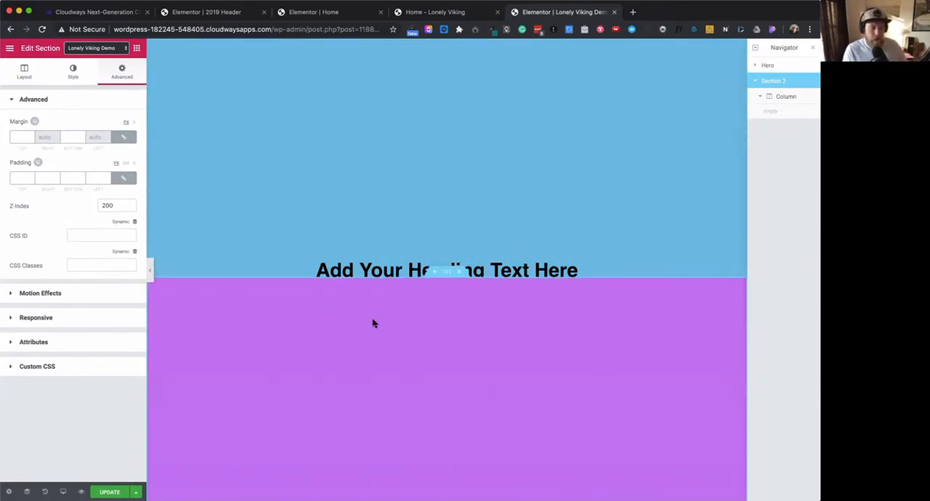
scroll(375, 324, down, 4)
scroll(375, 323, down, 4)
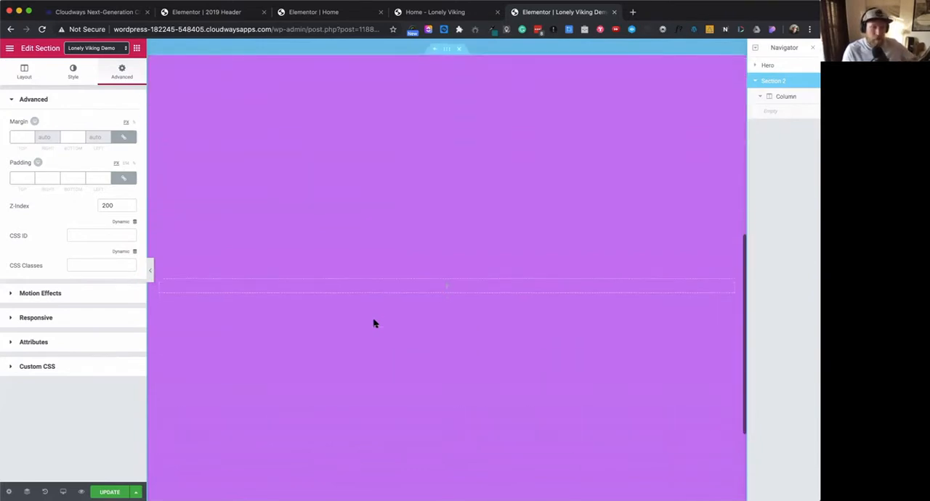
scroll(375, 323, up, 3)
scroll(375, 324, up, 3)
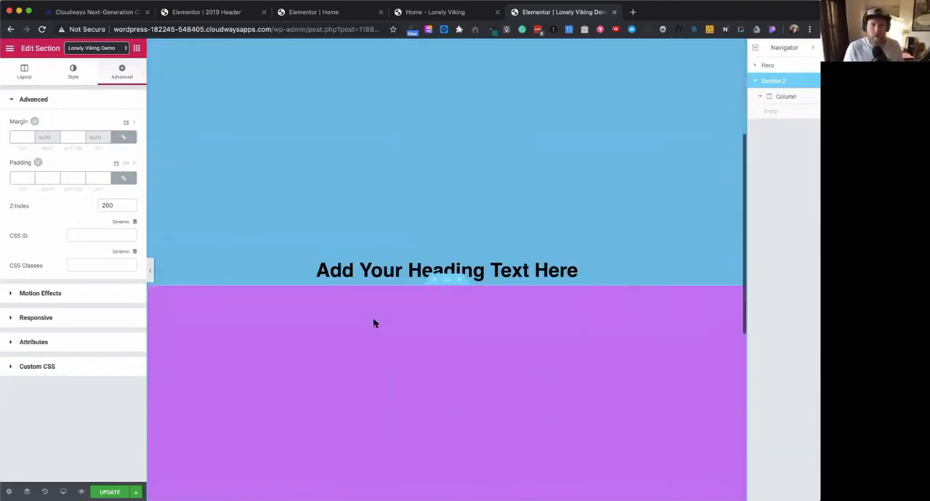
scroll(375, 323, down, 2)
scroll(375, 324, down, 2)
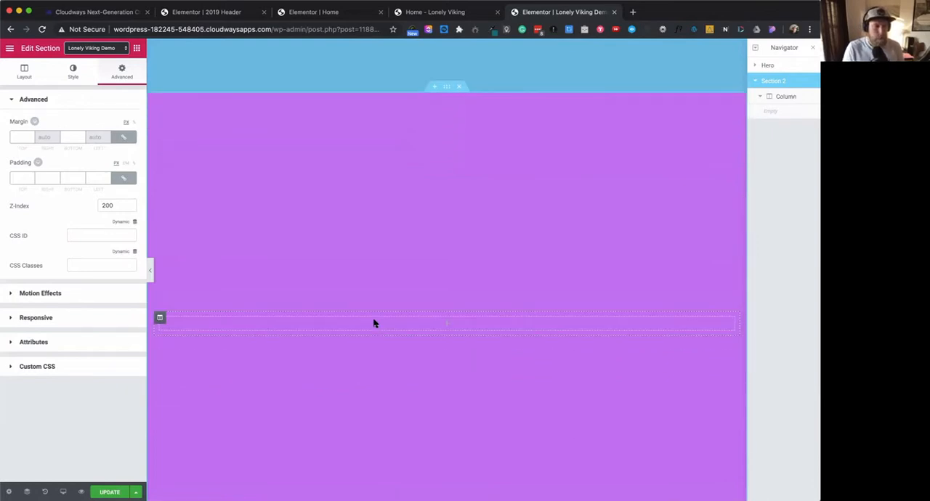
scroll(373, 320, up, 10)
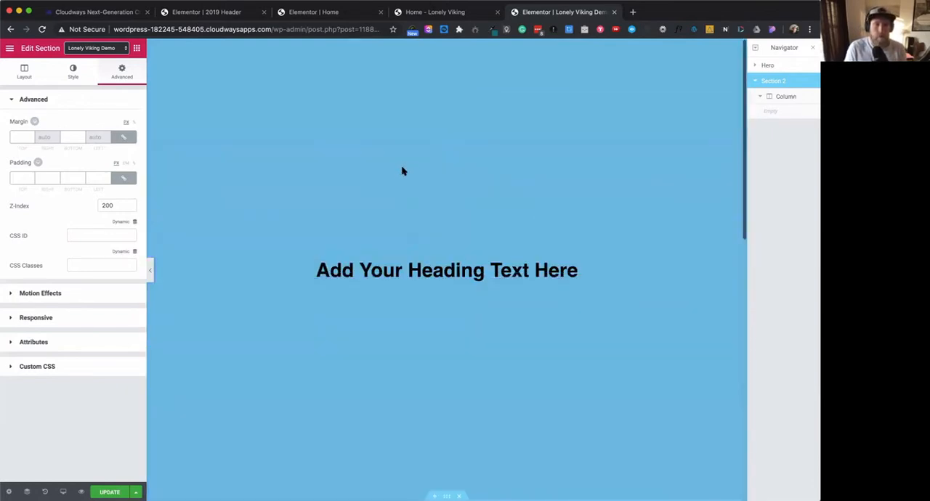
- Set the Hero section's Z-Index to 1 in its advanced settings
click(273, 156)
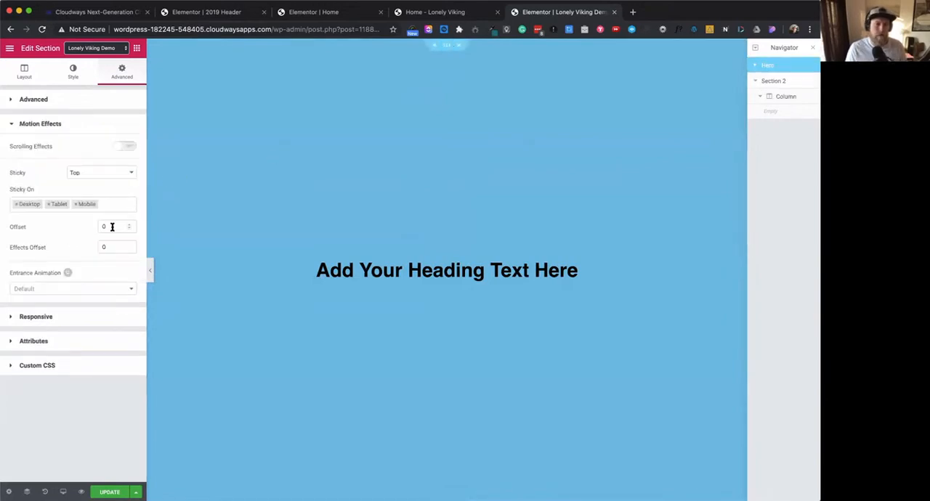
click(54, 102)
text(1)
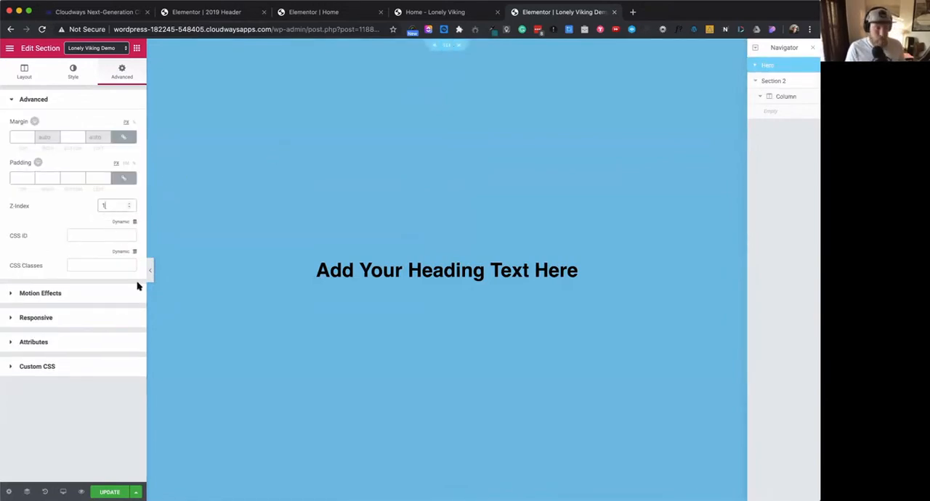
- Set Section 2's Z-Index to 2 and update the page
scroll(357, 394, down, 5)
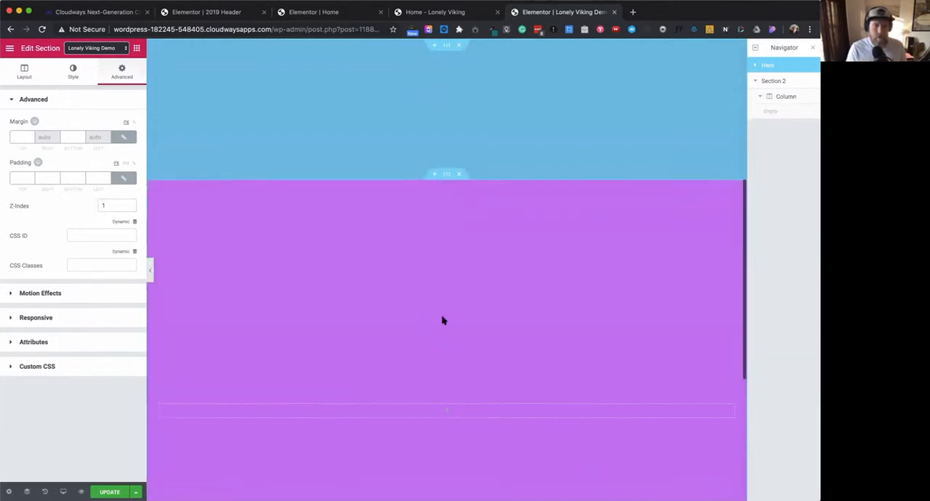
click(446, 165)
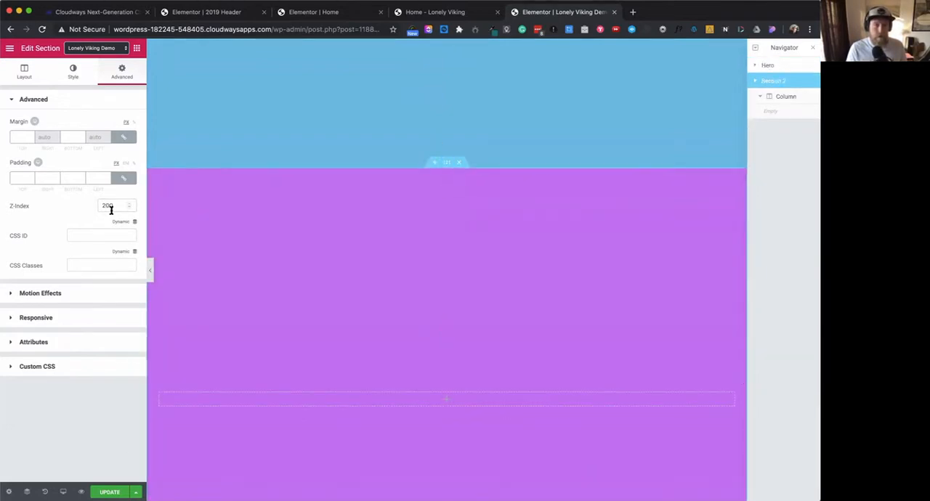
double_click(107, 206)
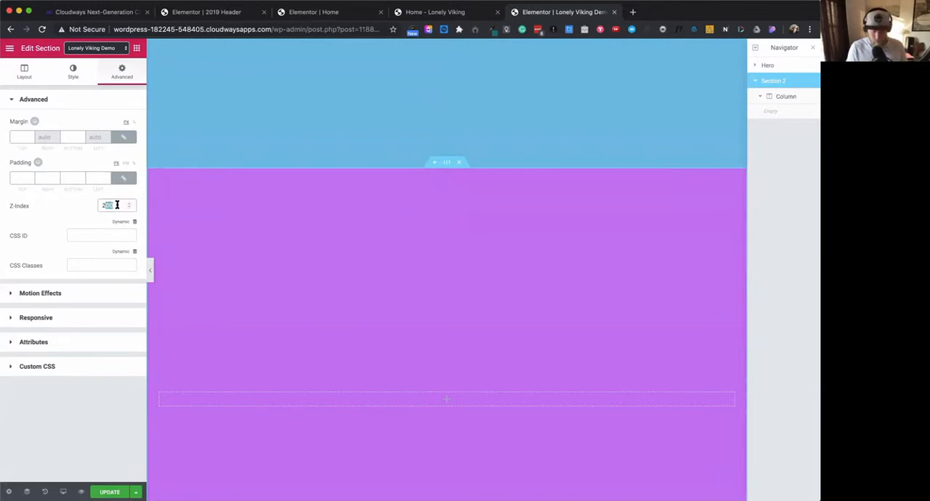
text(2)
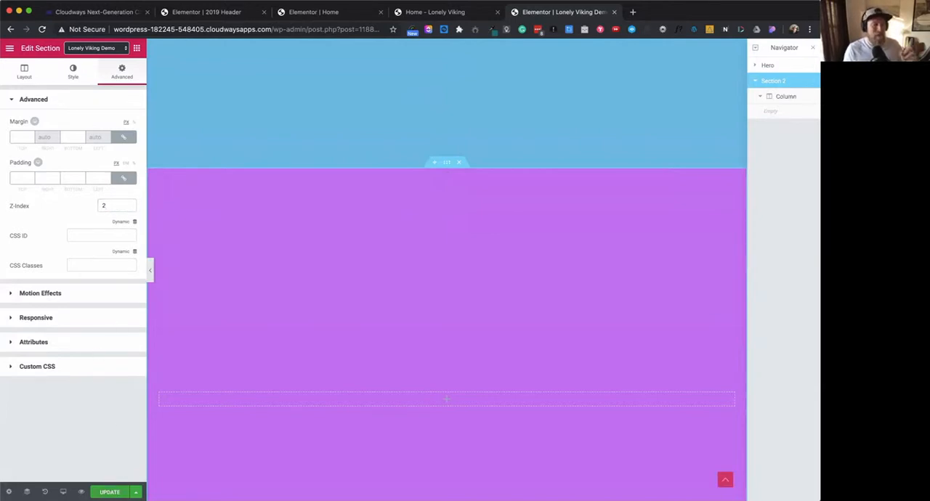
click(109, 492)
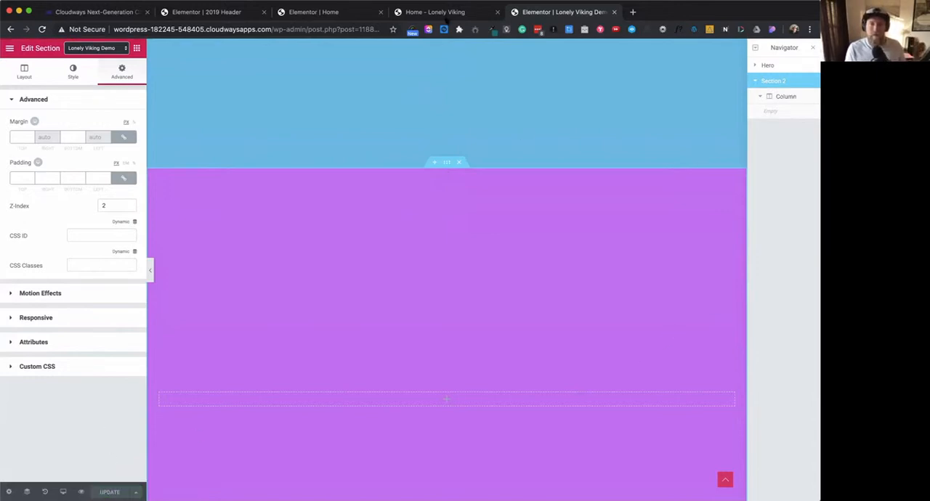
- Compare the live Lonely Viking home page with the demo page and examine how Section 2 covers the Hero
key(ctrl+shift+Tab)
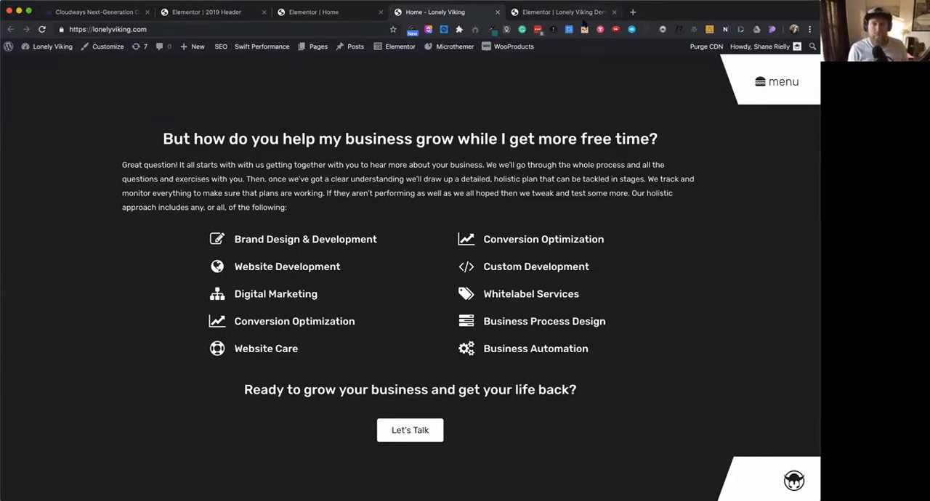
click(585, 13)
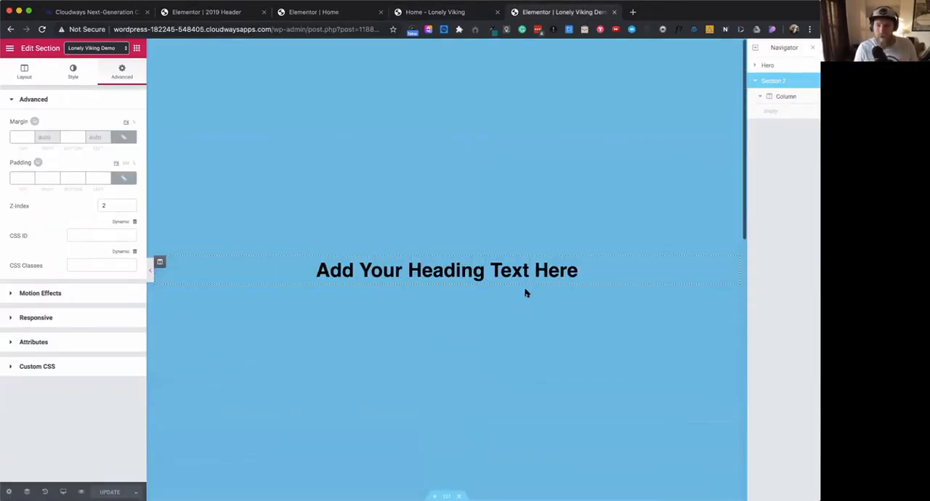
scroll(527, 293, down, 4)
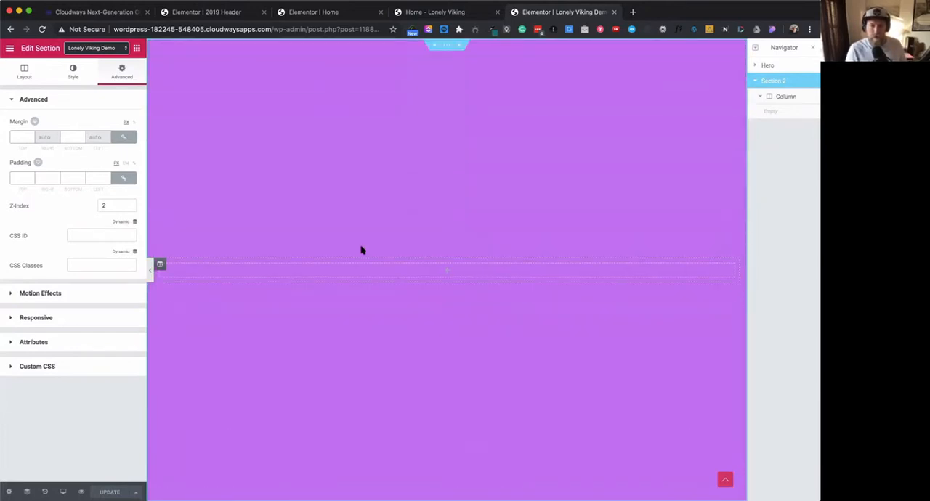
scroll(559, 356, up, 4)
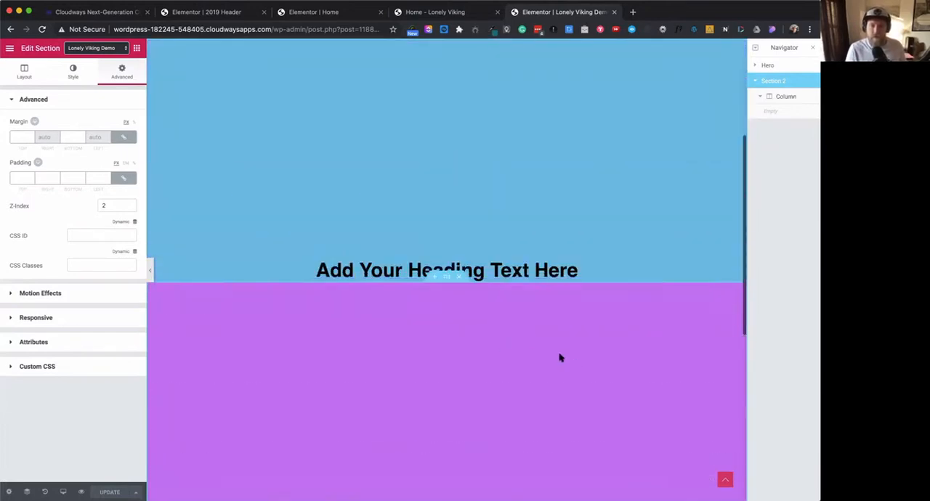
scroll(559, 356, down, 4)
scroll(558, 356, up, 4)
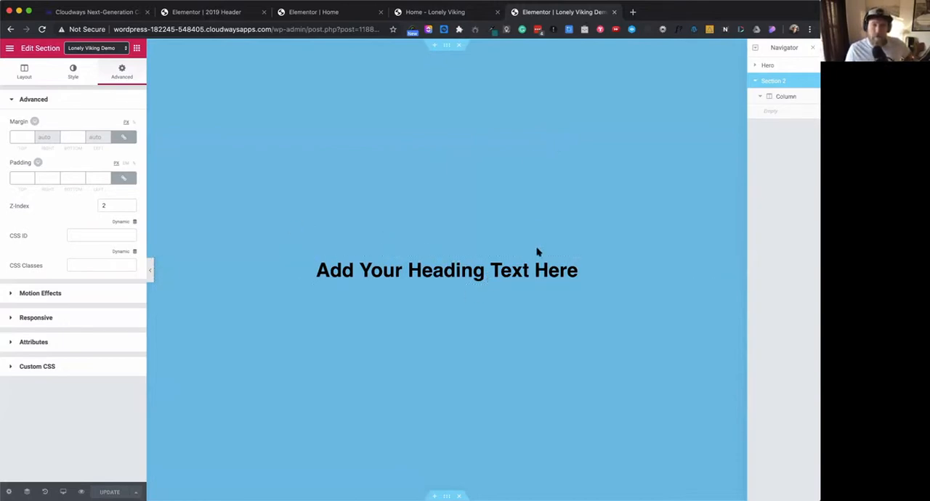
scroll(534, 254, down, 5)
scroll(532, 263, down, 3)
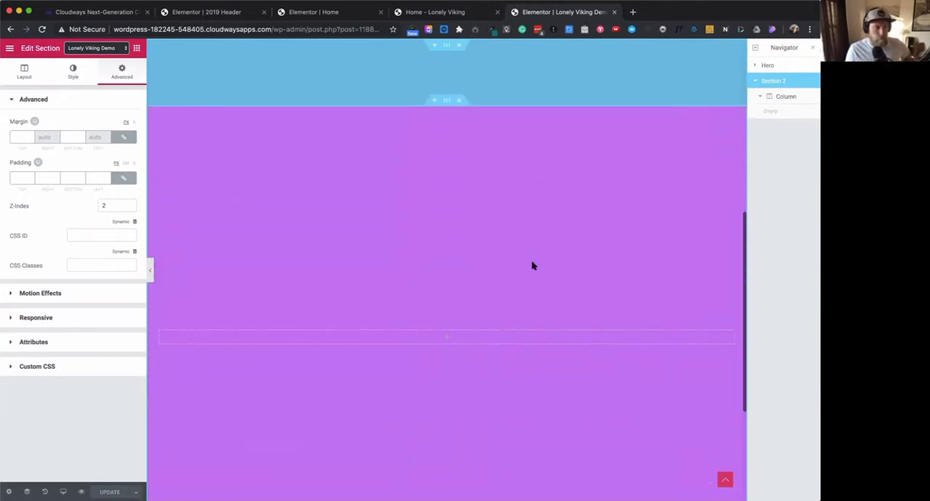
scroll(531, 265, up, 7)
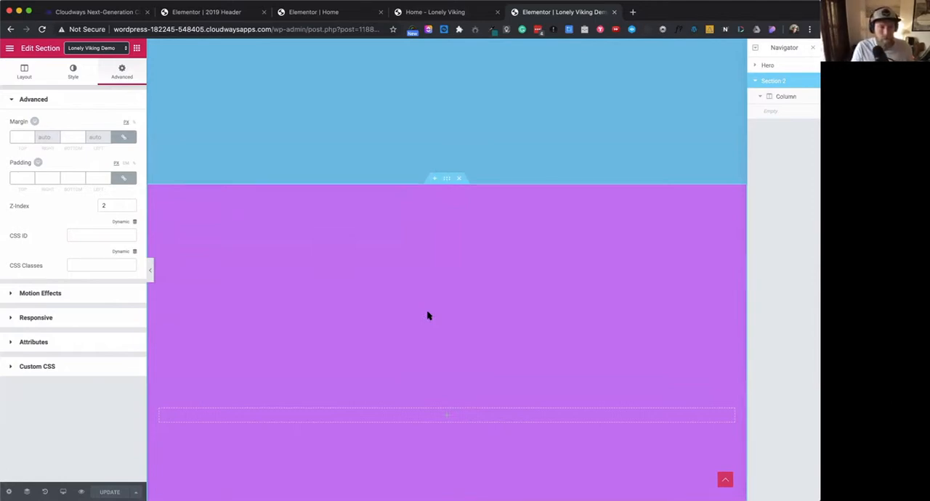
scroll(591, 359, down, 3)
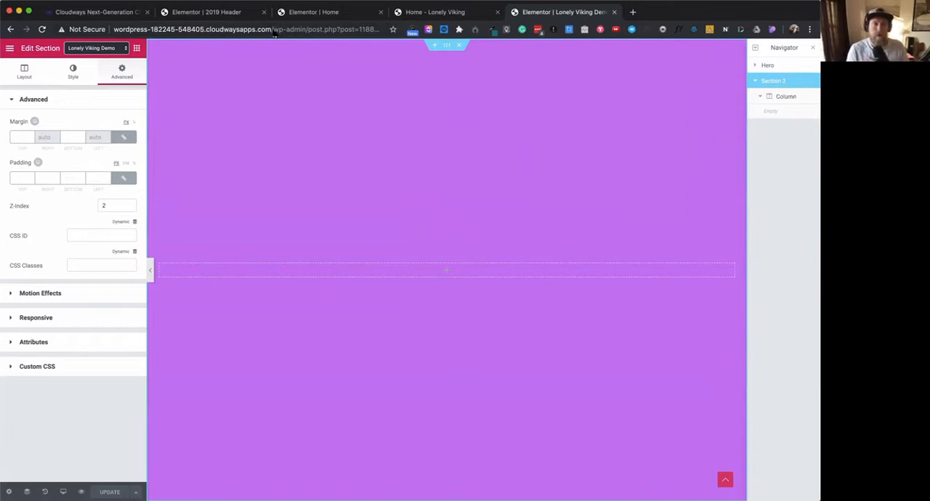
- Copy the site's address up to /wp-admin/ and open the WordPress dashboard with it in a new browser tab
click(301, 30)
key(Escape)
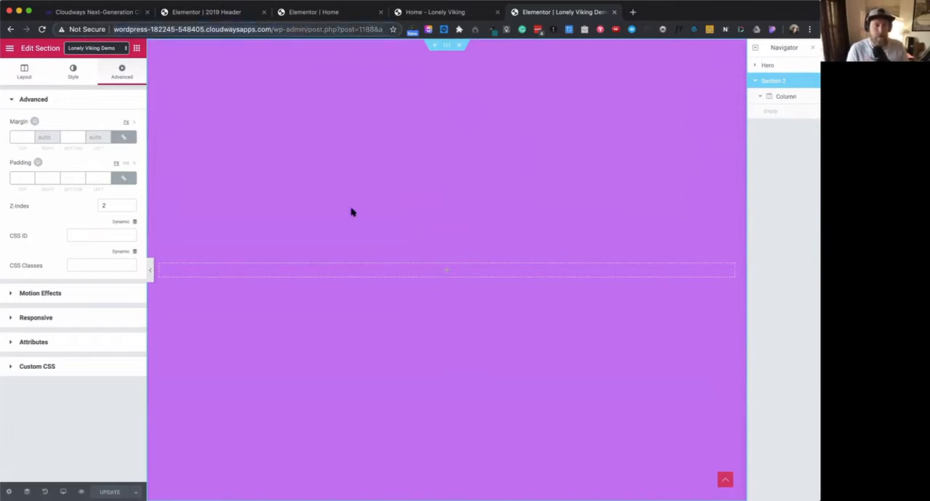
drag(308, 30, 114, 29)
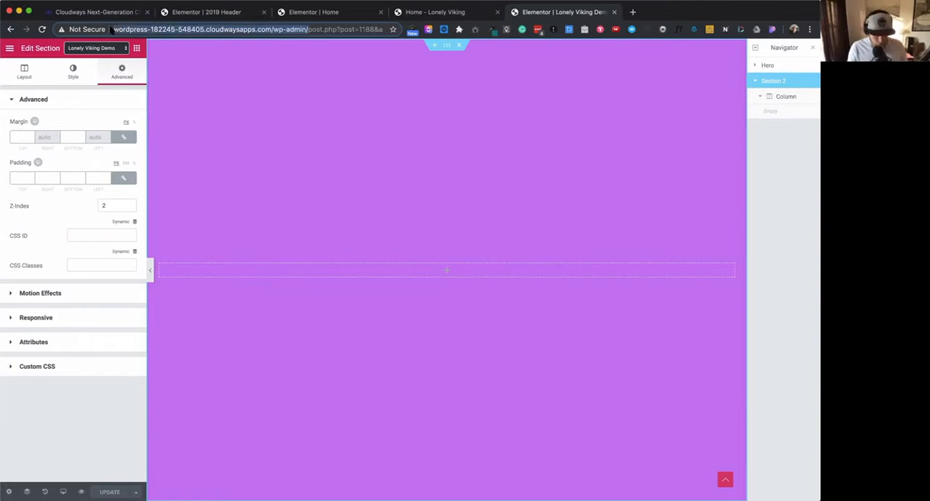
key(super+c)
key(super+t)
key(super+v)
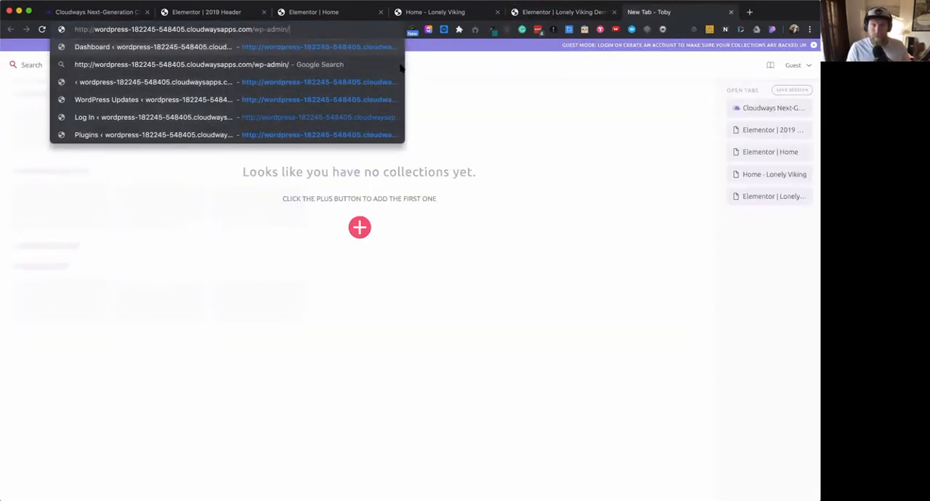
click(562, 159)
click(310, 29)
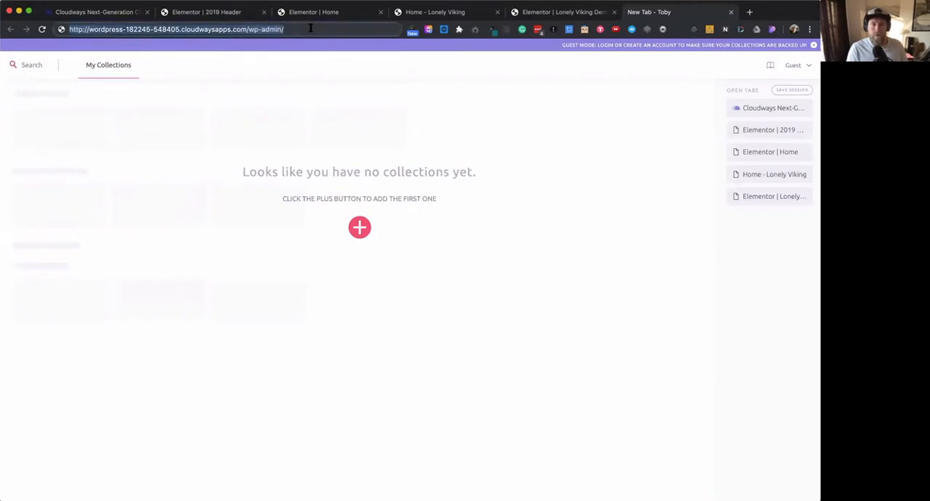
key(Return)
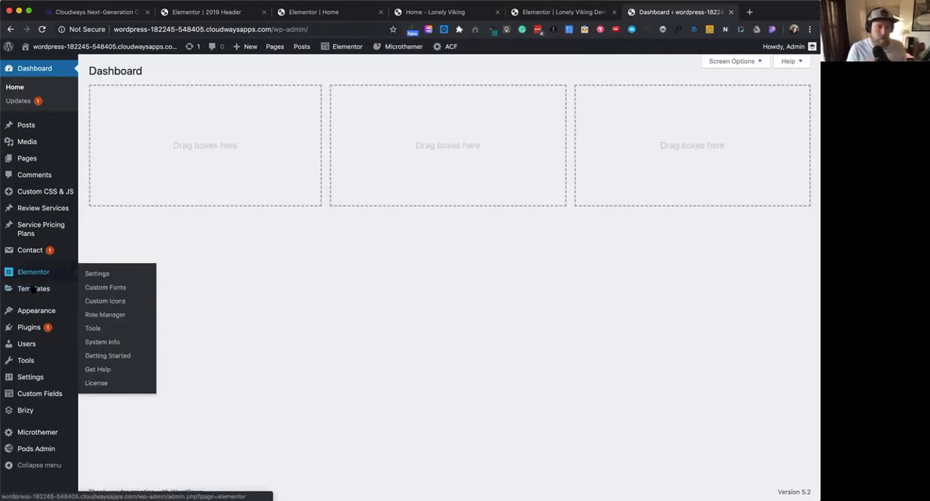
- Create a new Popup template named Footer Menu from the Elementor popup templates
mouse_move(31, 293)
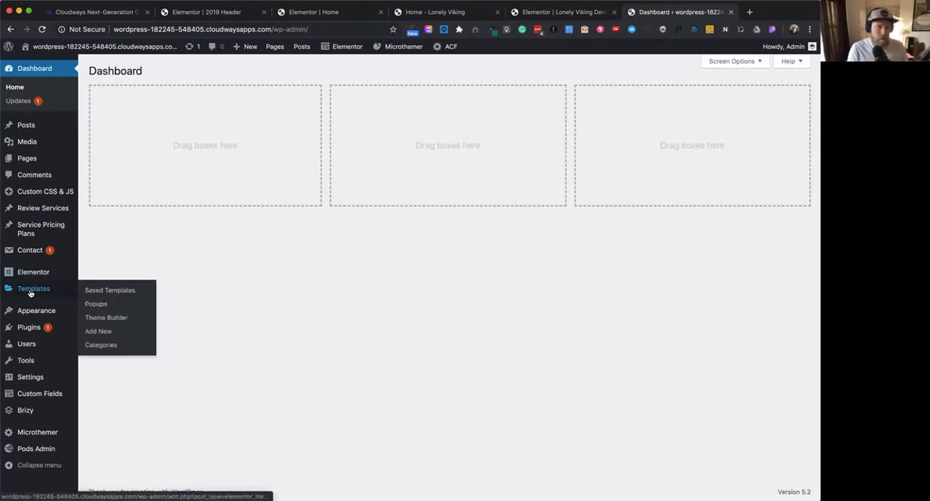
click(100, 305)
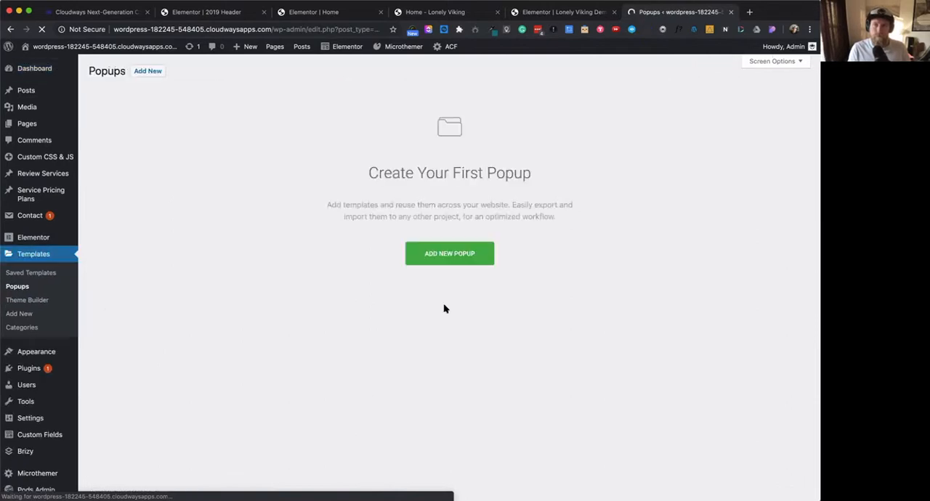
click(456, 260)
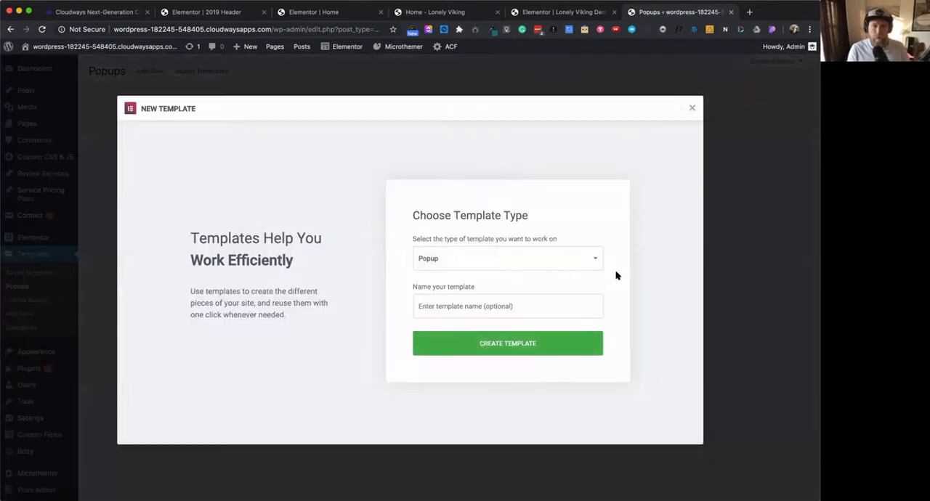
click(446, 309)
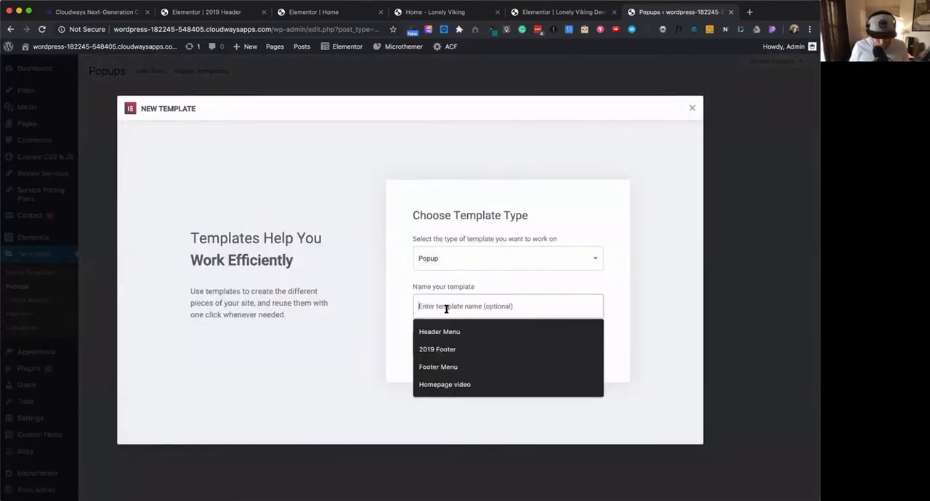
text(Foot)
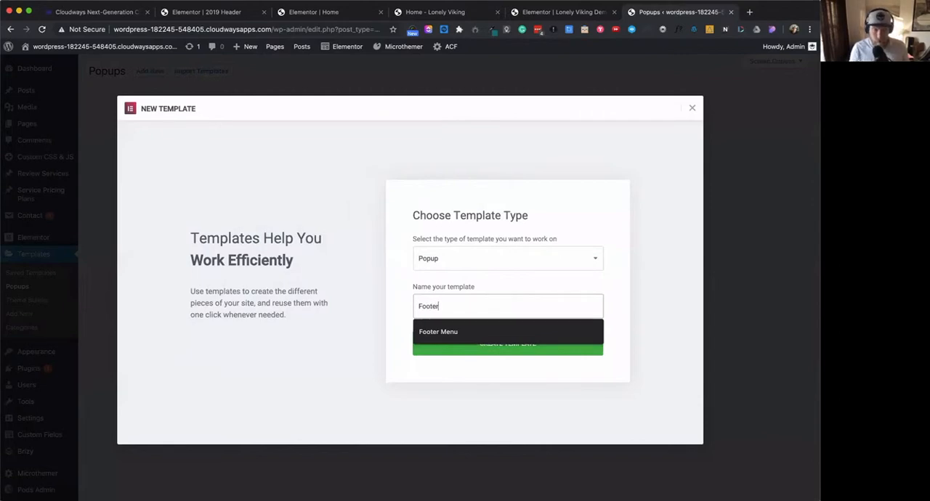
text(er)
click(448, 337)
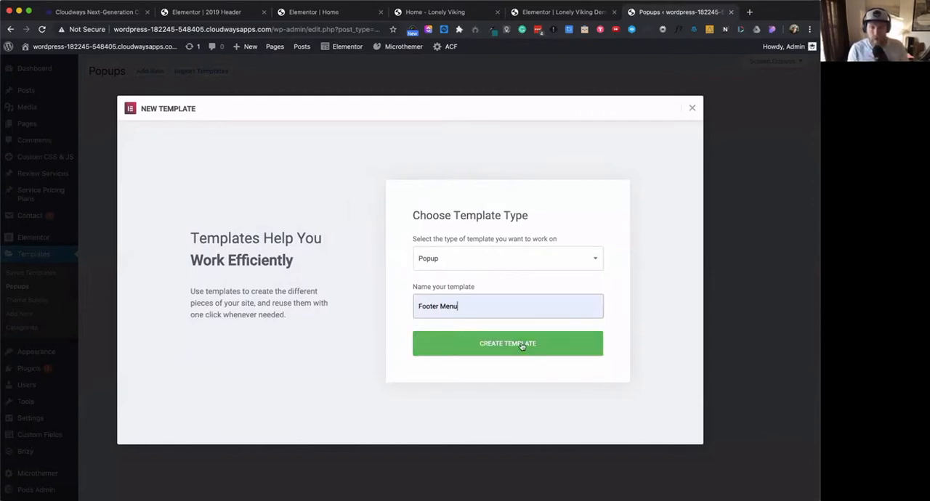
click(522, 345)
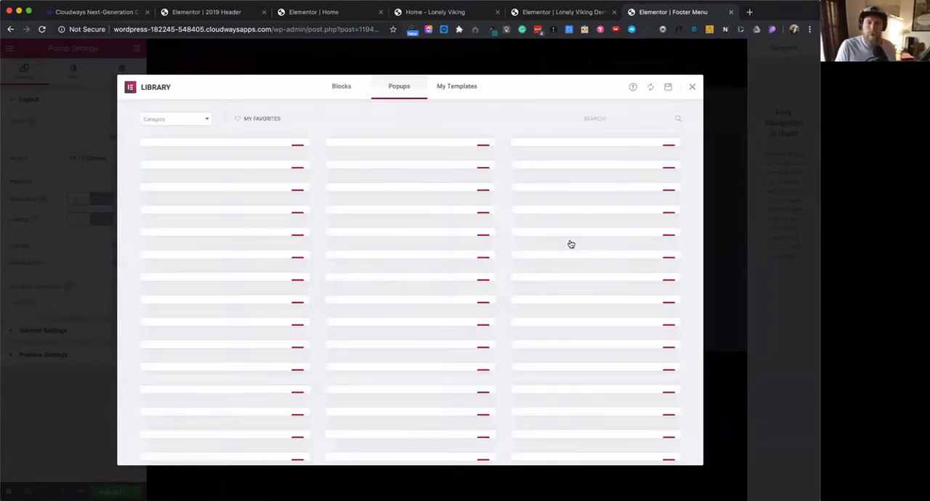
- Show the template library's blocks filtered to the Footer category
click(342, 89)
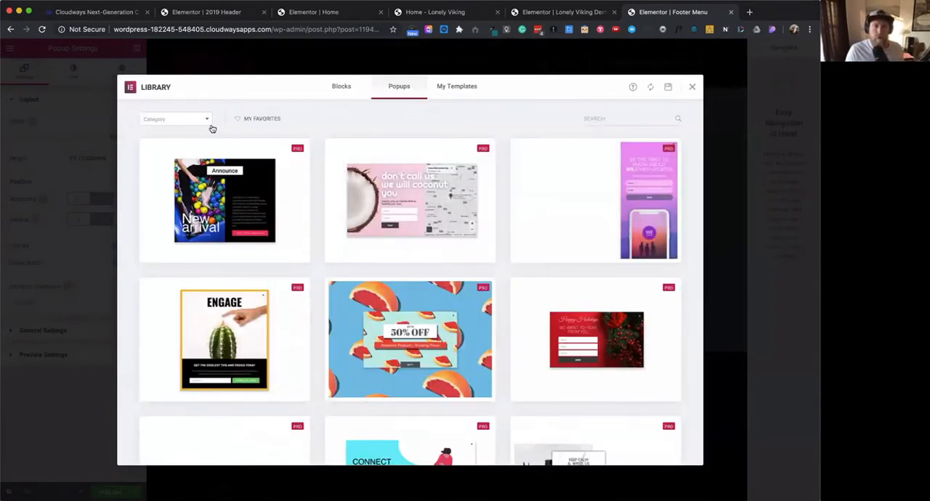
click(207, 120)
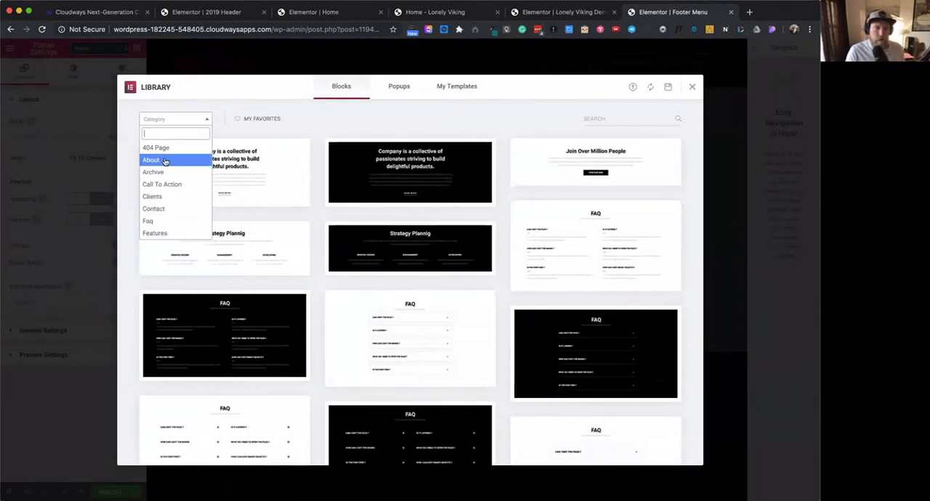
scroll(175, 194, down, 3)
click(152, 182)
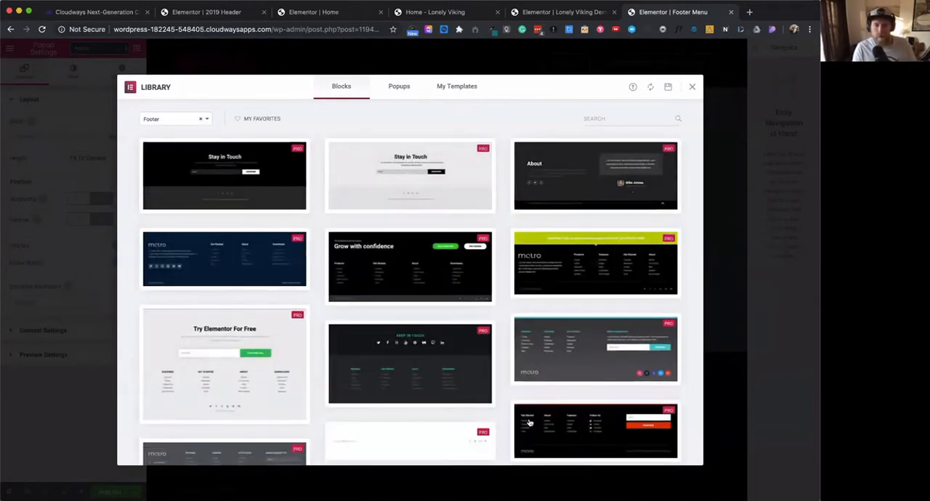
- Insert the light footer block with the About, Courses, Blog and Contact links and set its section's content width to Full Width
scroll(489, 420, down, 5)
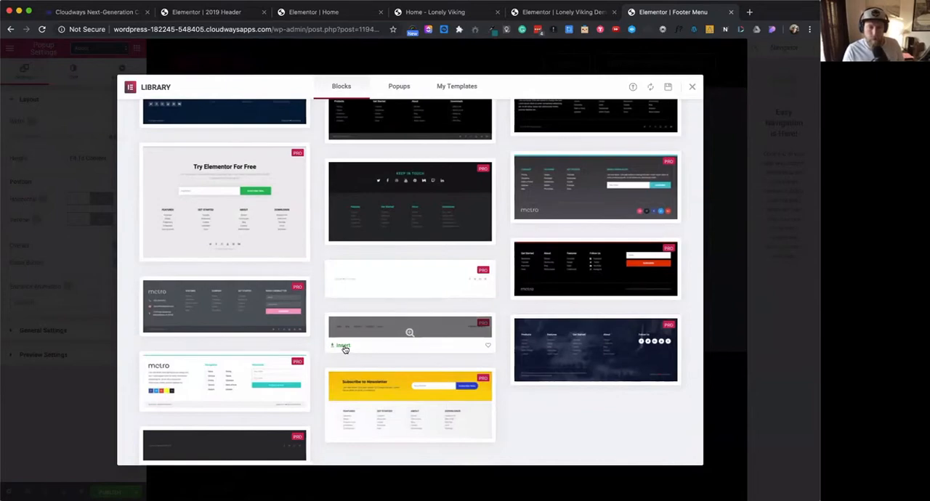
click(343, 348)
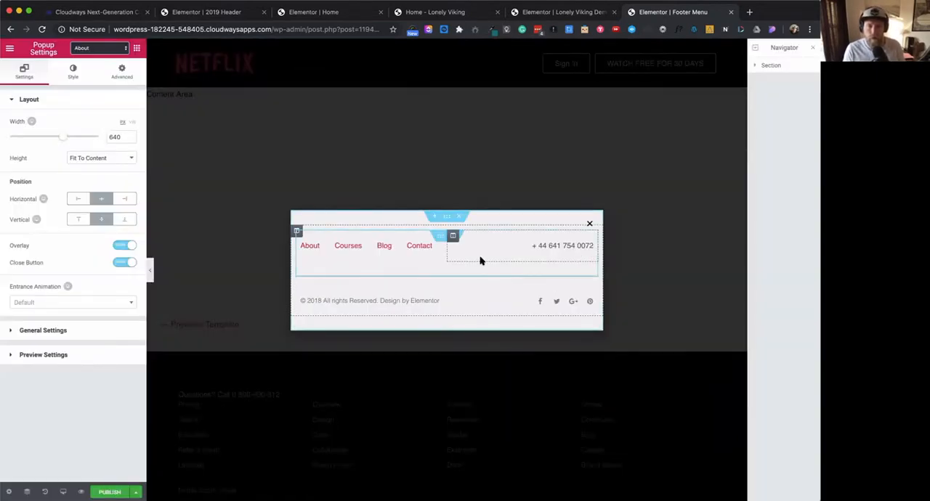
click(445, 218)
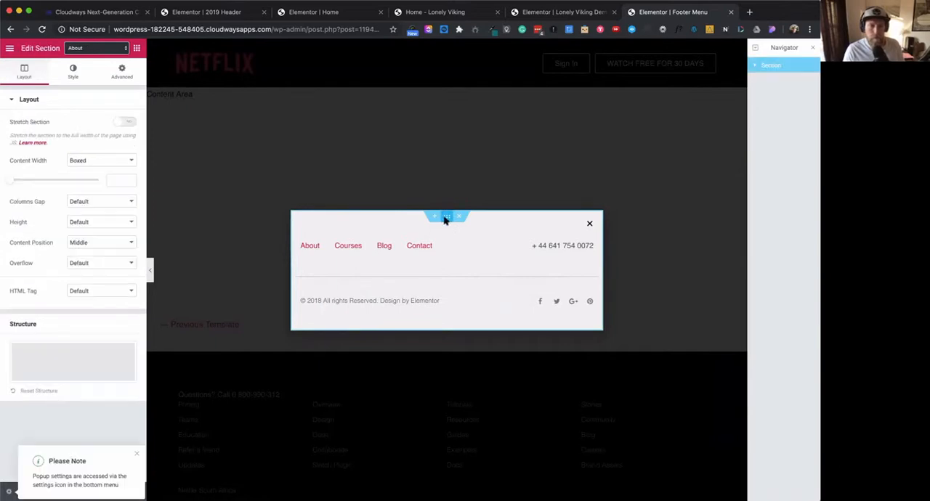
click(105, 161)
click(91, 169)
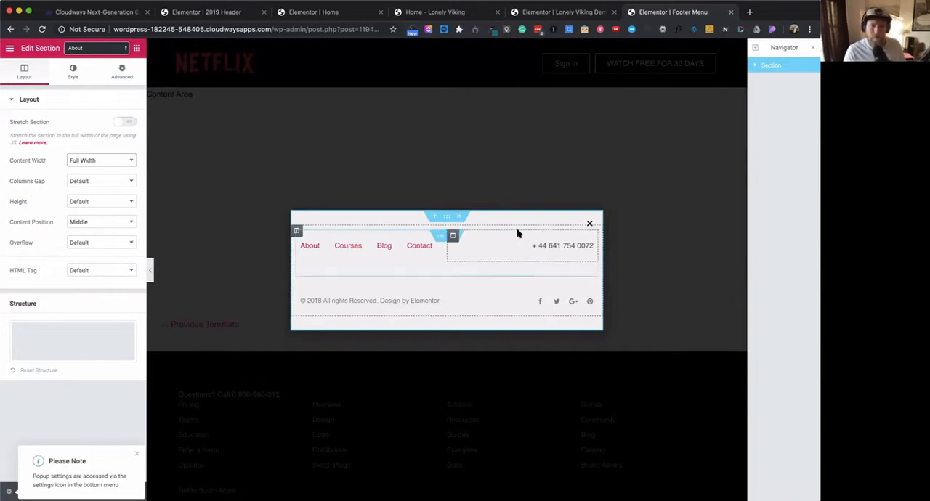
click(135, 80)
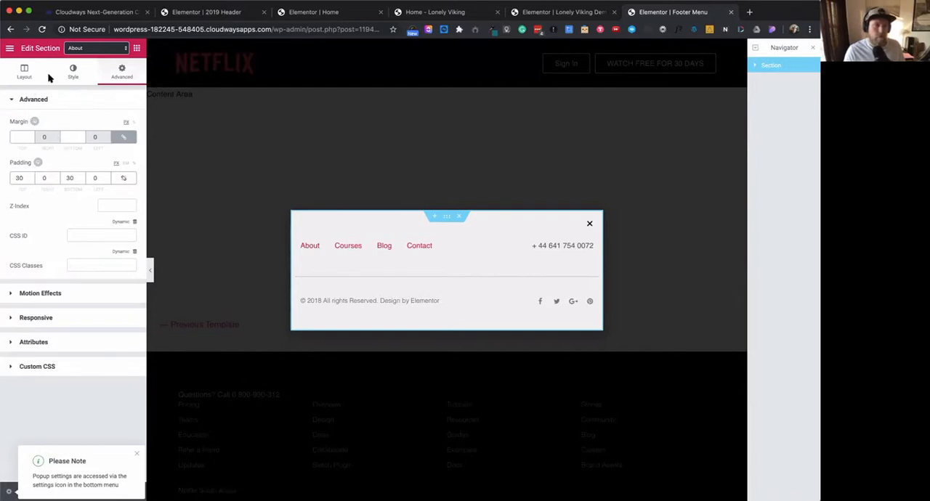
click(23, 75)
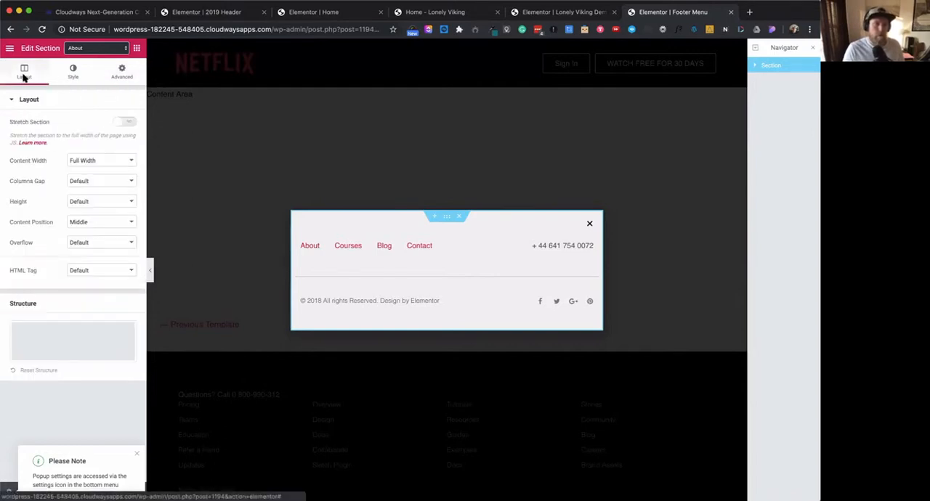
click(316, 159)
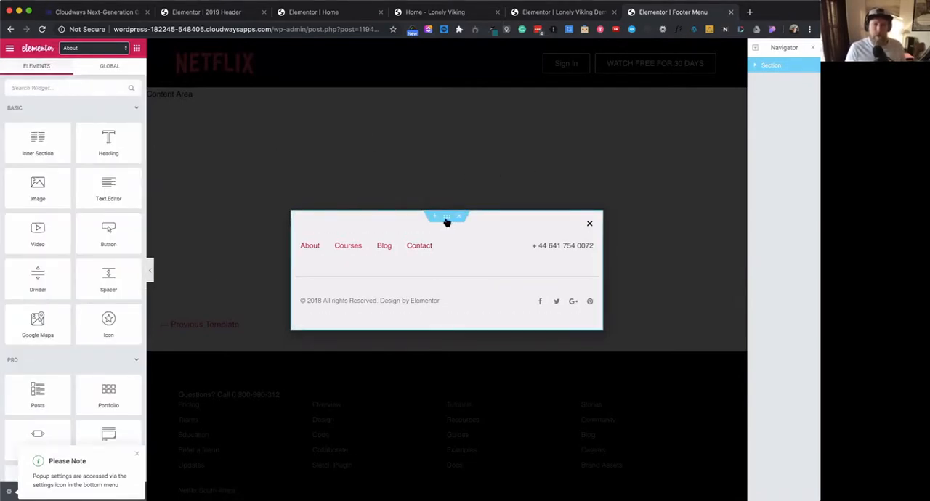
click(447, 218)
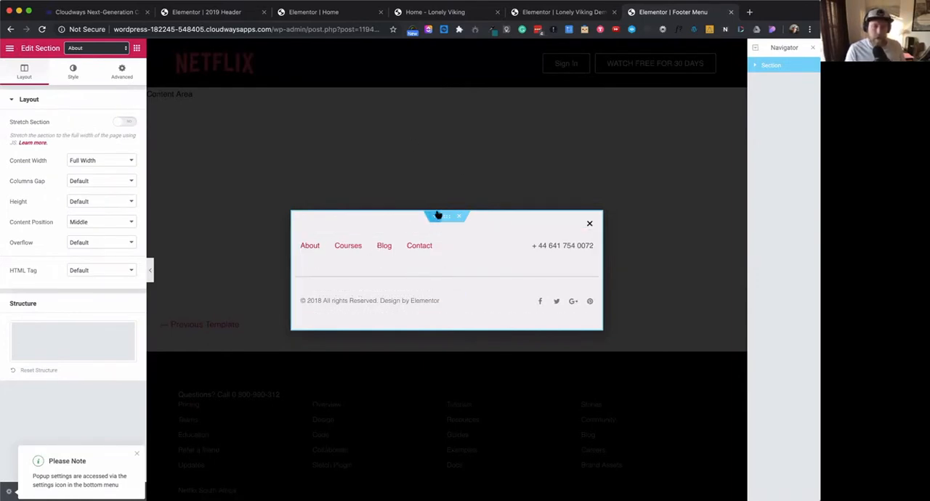
- Dismiss the popup settings note, save the Footer Menu popup as a draft and reload the editor
click(135, 453)
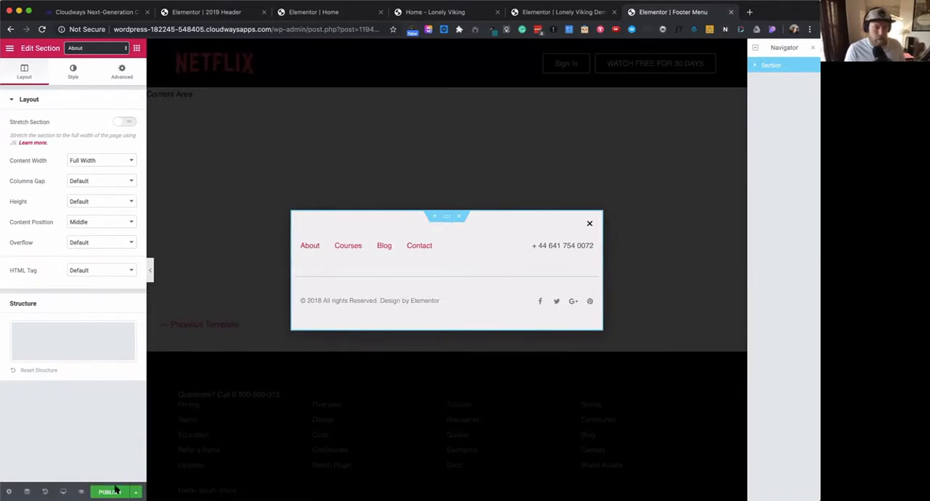
click(136, 492)
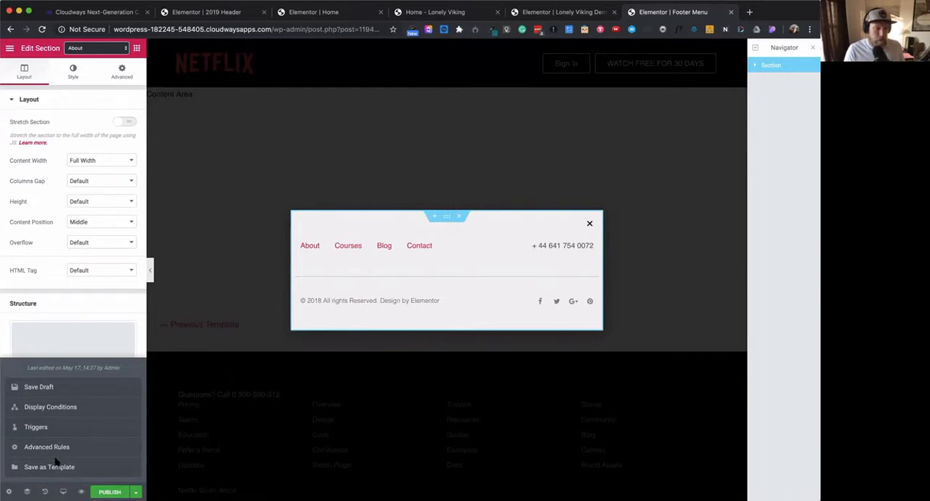
click(51, 393)
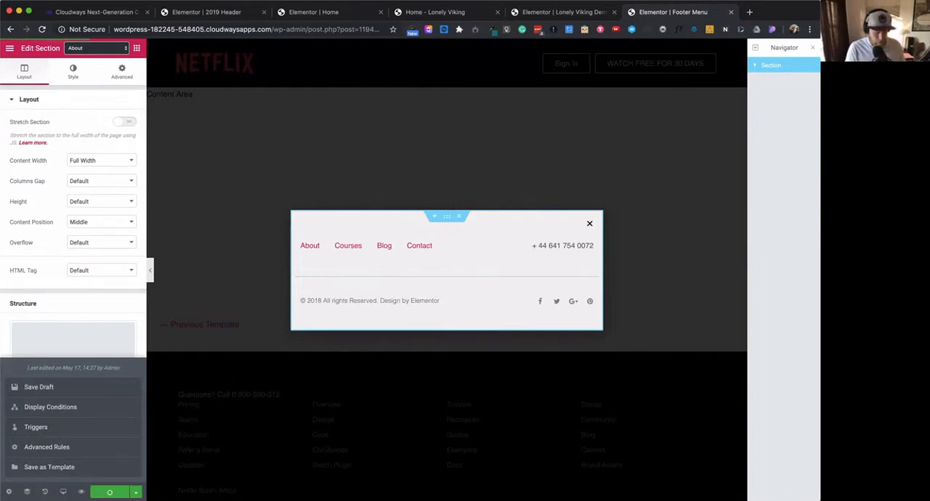
key(super+r)
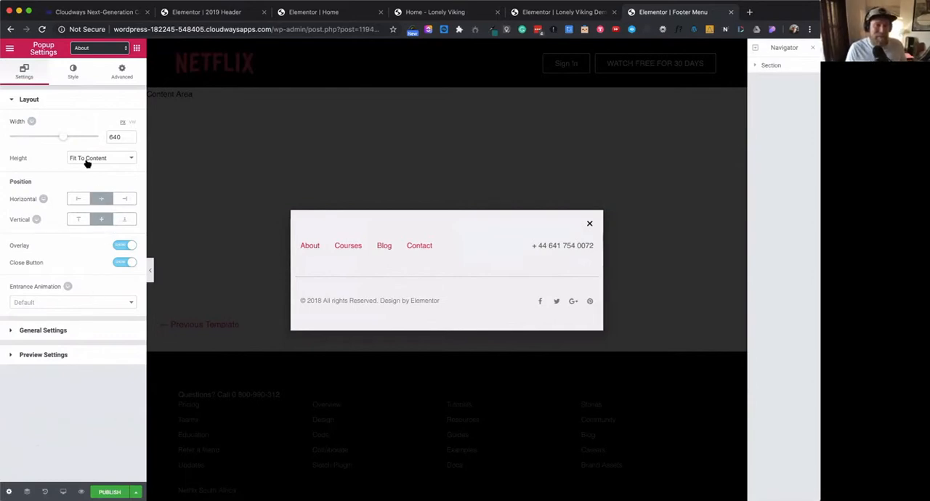
- Set the popup's width to 100 VW so that it spans the whole viewport
drag(62, 139, 113, 134)
click(132, 122)
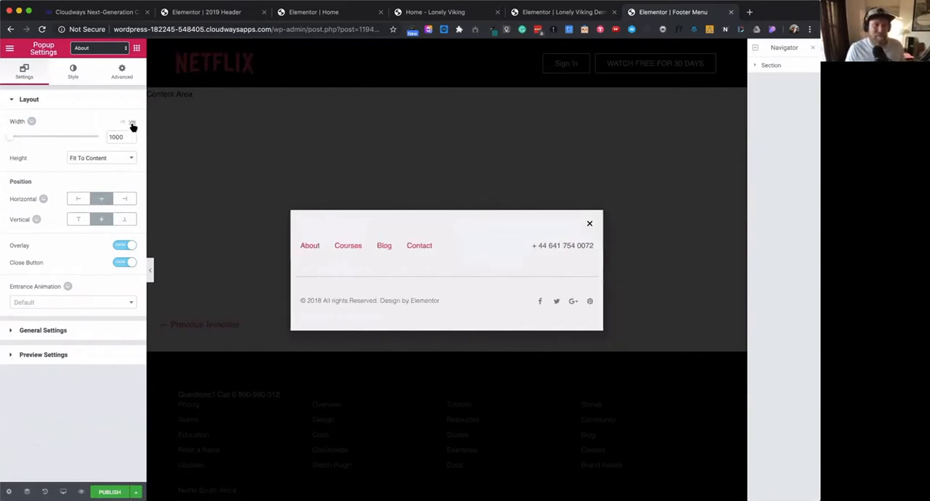
drag(11, 142, 125, 137)
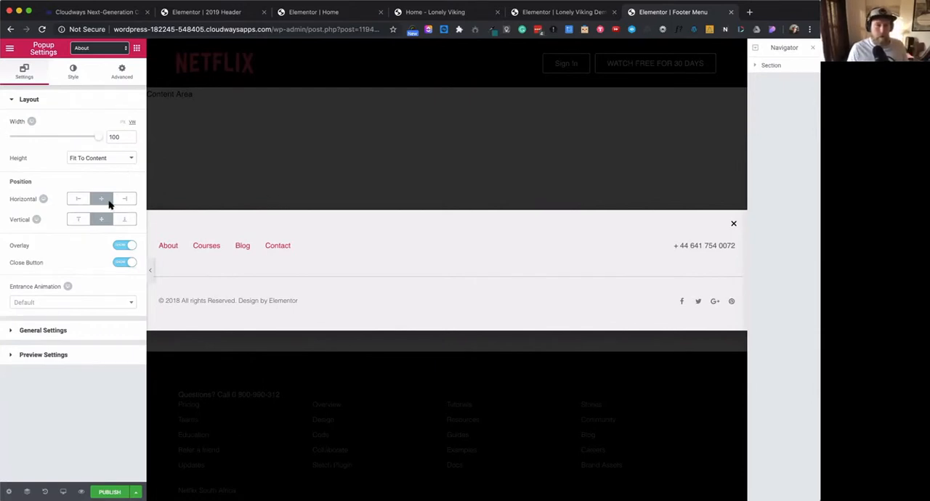
- Set the footer section's Sticky motion effect to Bottom
click(120, 77)
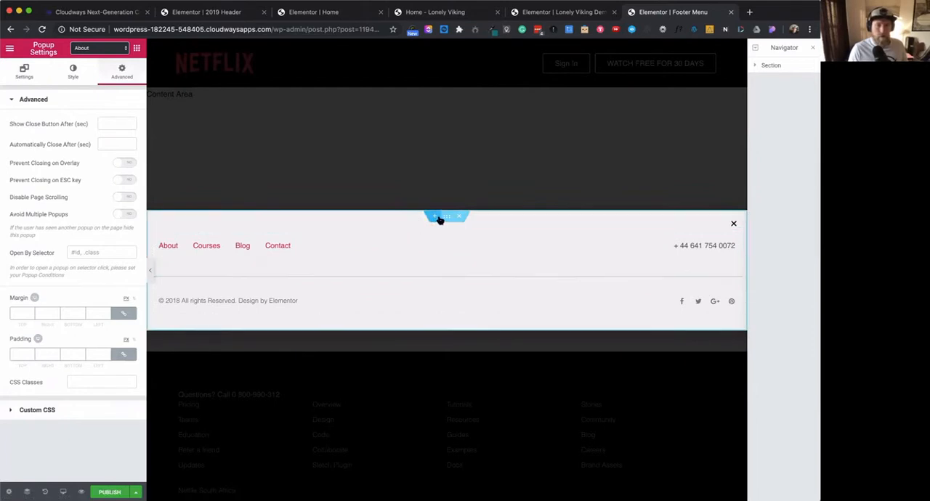
click(442, 217)
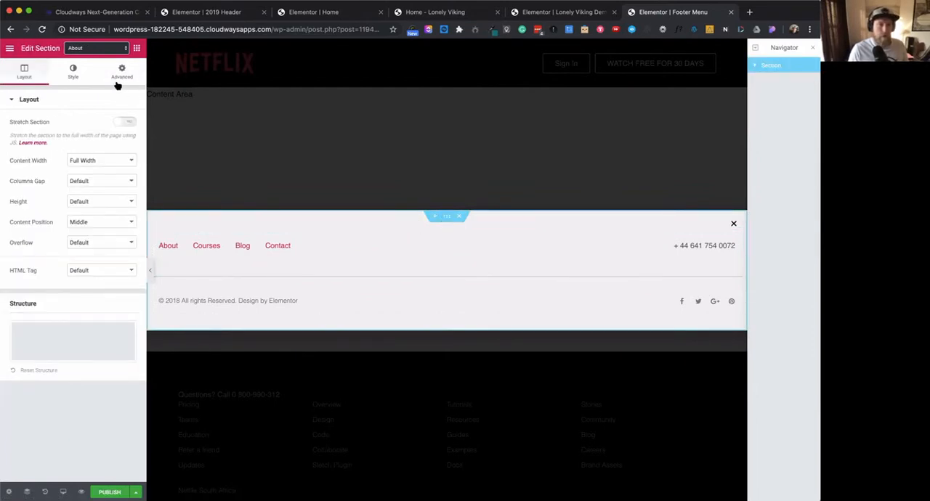
click(120, 76)
click(52, 296)
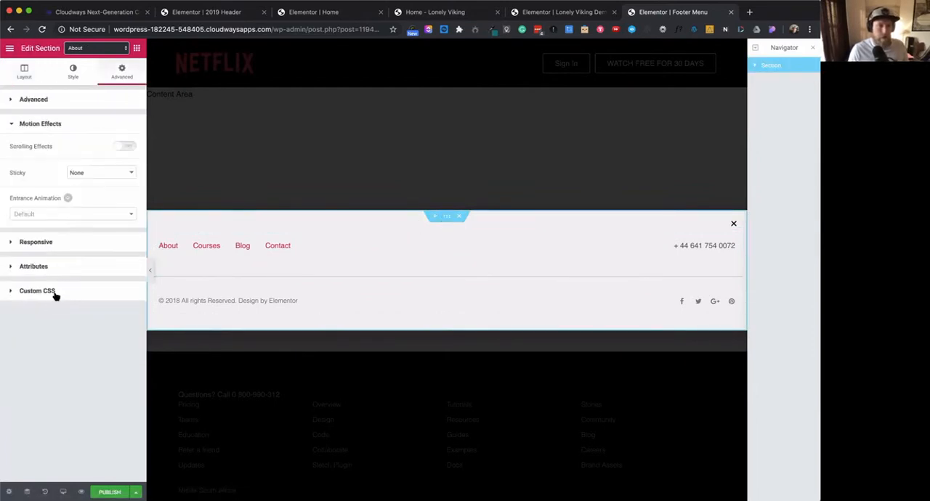
click(100, 174)
click(98, 190)
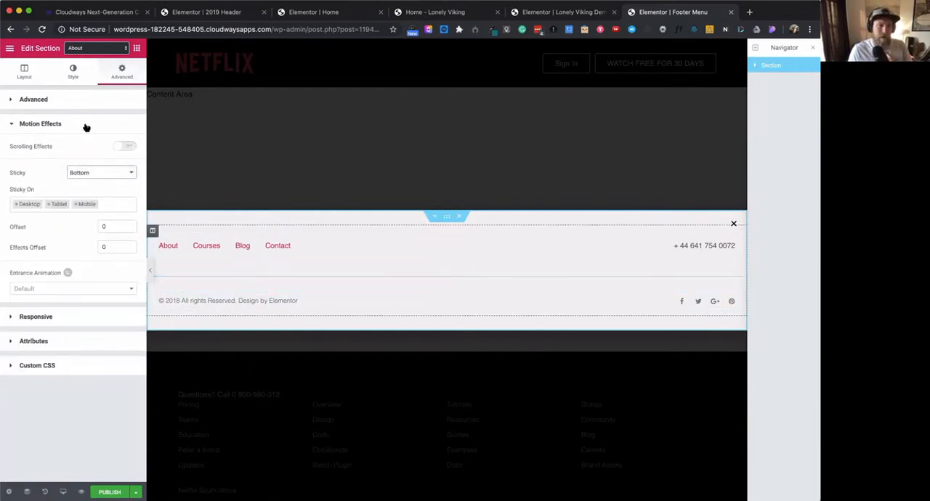
- Set the footer section's content position to Bottom
click(25, 73)
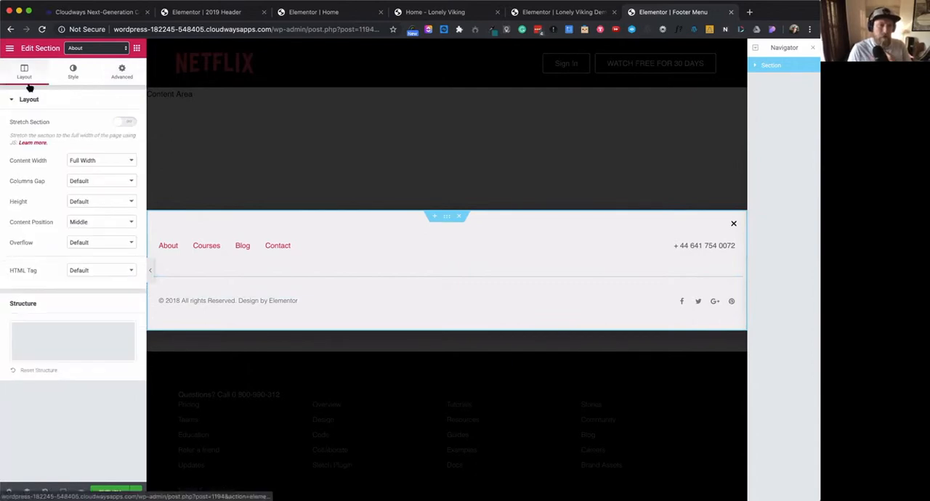
click(99, 222)
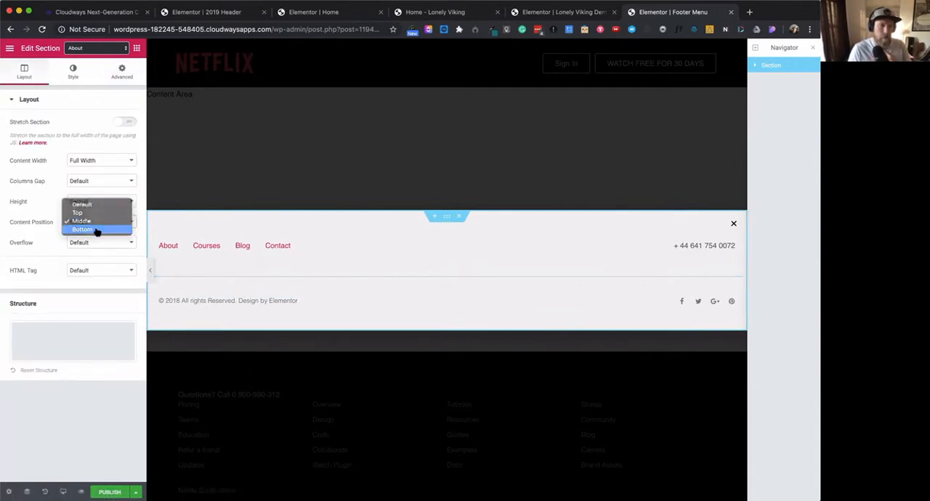
click(97, 233)
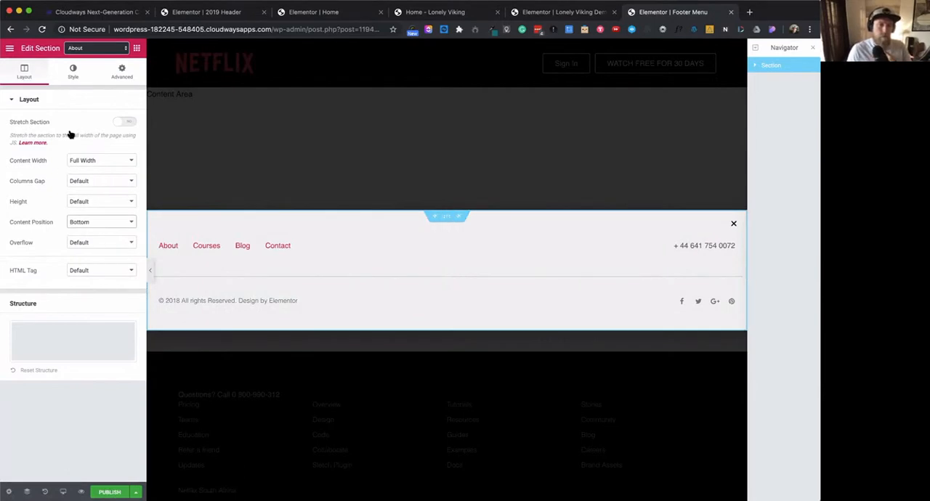
- Set the popup's vertical position to Bottom in the popup settings and check its placement while scrolling the page
click(73, 73)
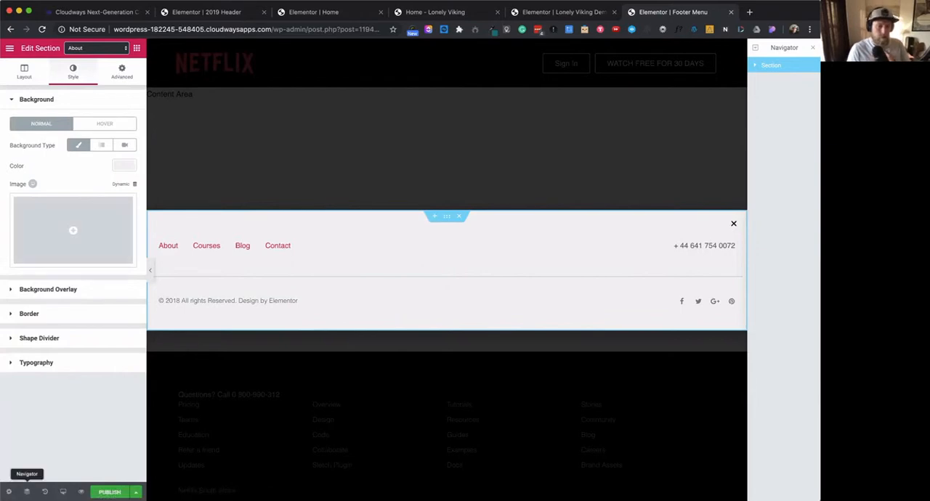
click(9, 492)
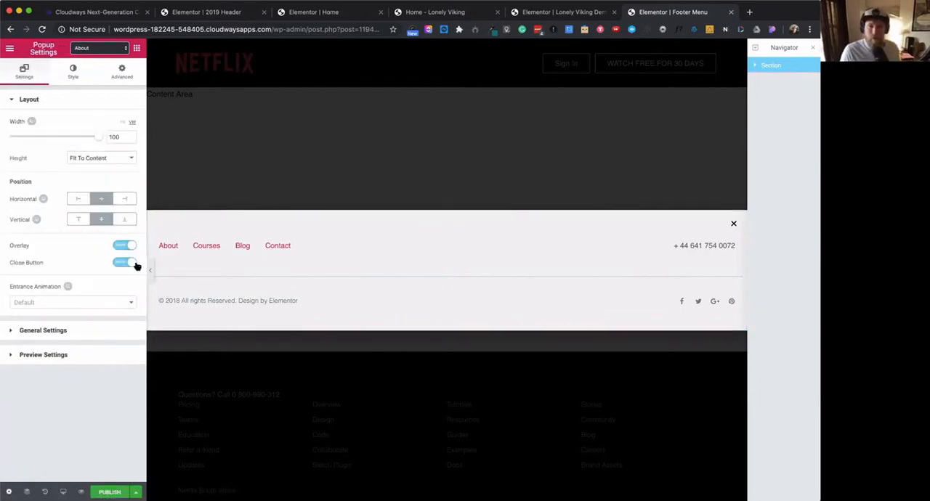
click(69, 333)
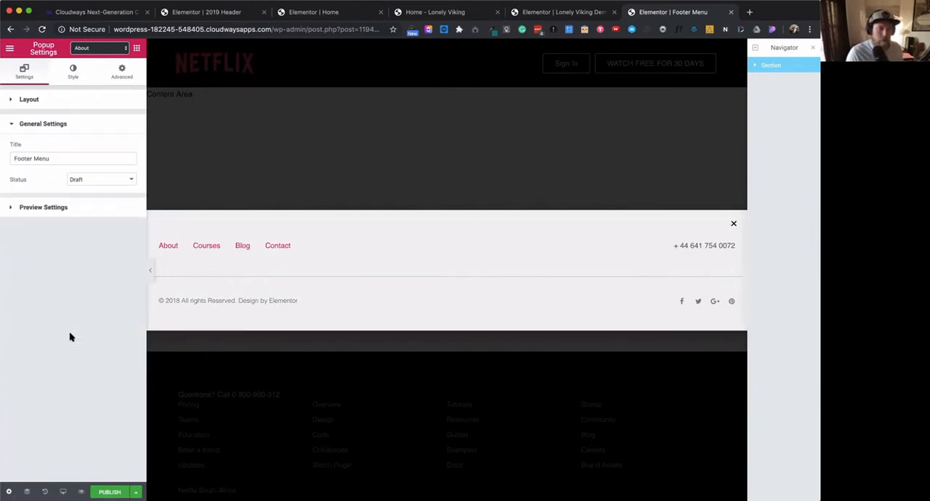
click(65, 207)
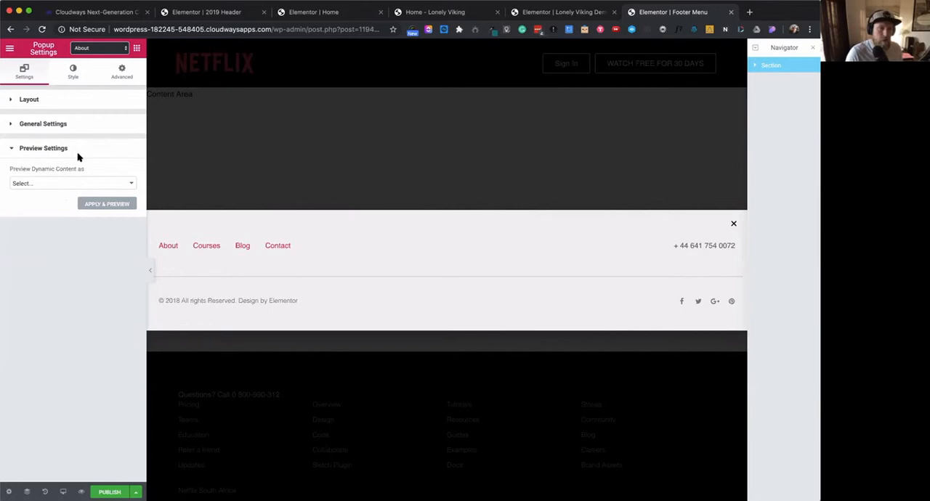
click(70, 104)
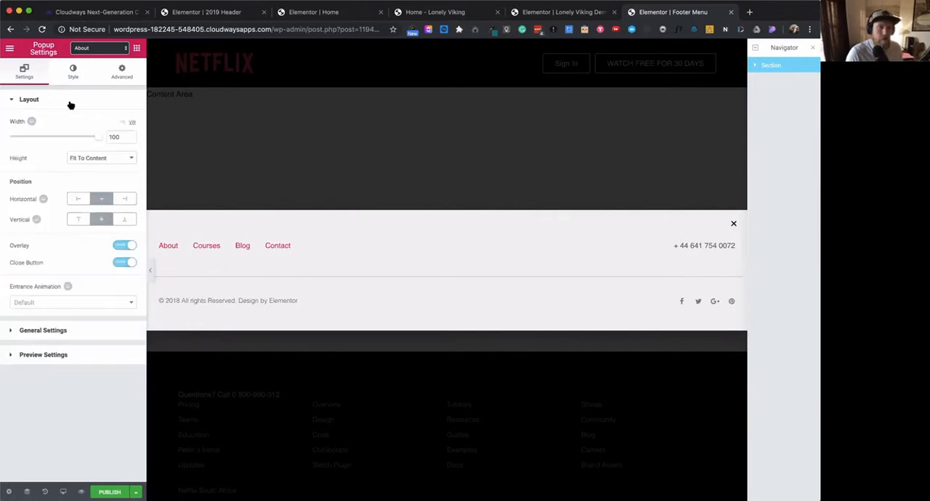
click(125, 220)
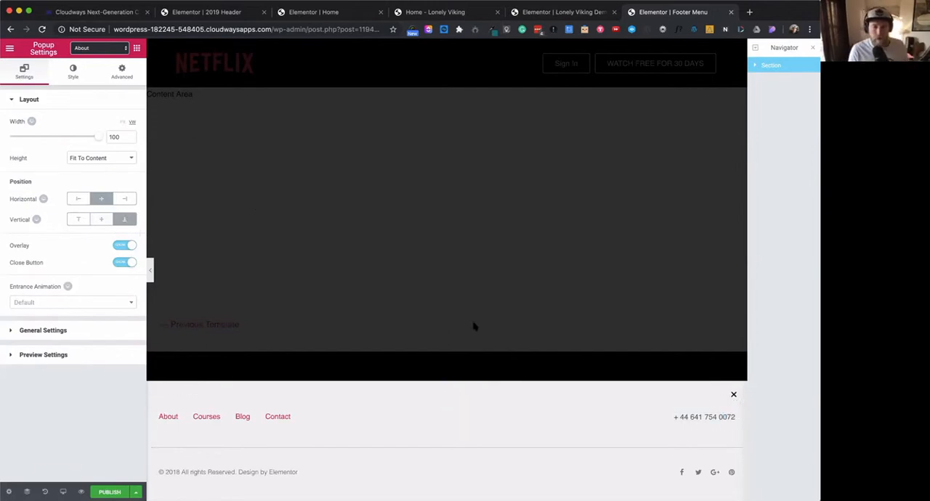
scroll(474, 326, down, 2)
scroll(474, 324, up, 2)
scroll(474, 324, down, 2)
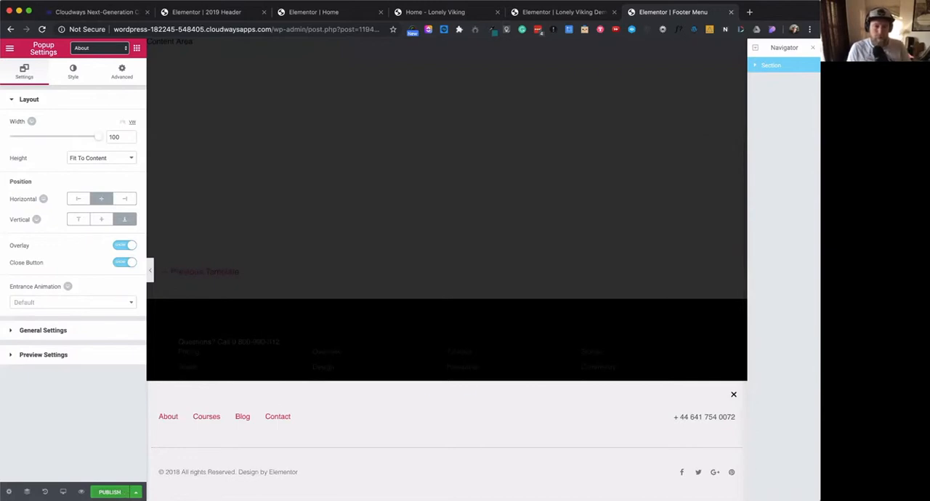
- Start publishing the popup and add a display condition that includes the Entire Site
click(109, 492)
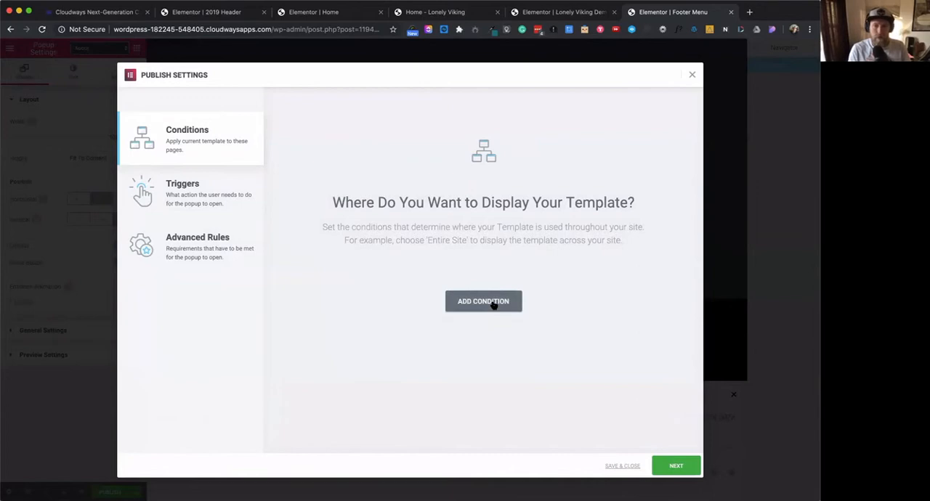
click(493, 305)
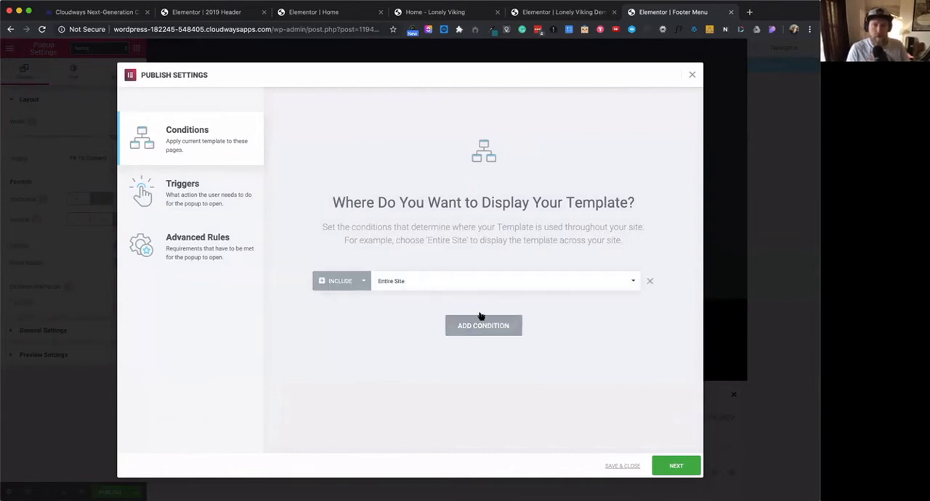
click(677, 467)
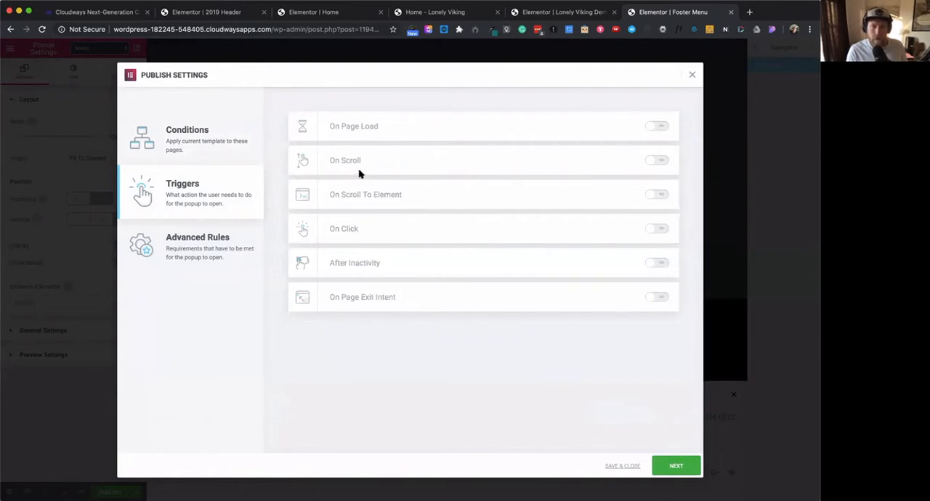
- Enable the On Scroll trigger for the popup with direction Down and within 90%
click(659, 161)
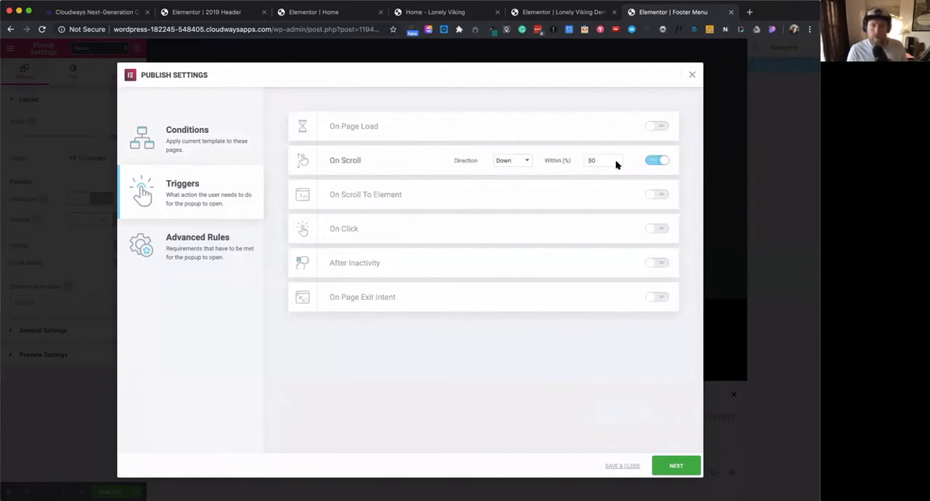
click(531, 161)
click(530, 159)
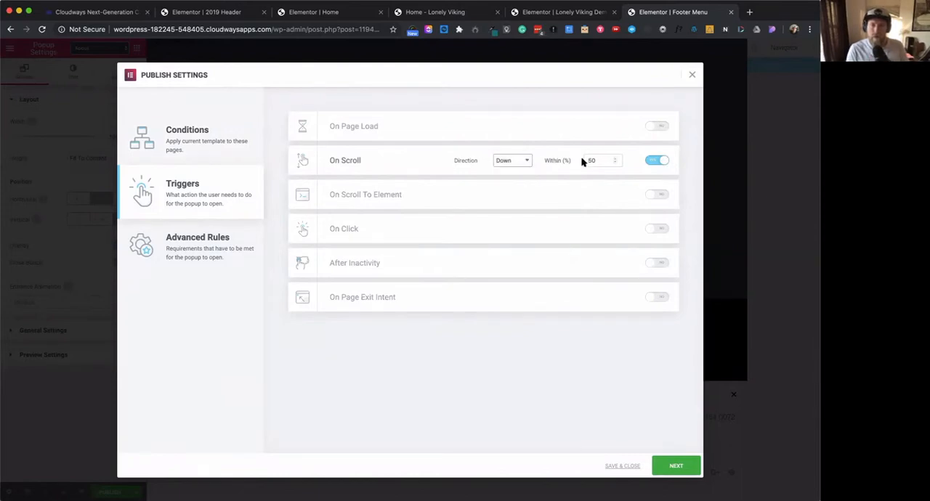
drag(595, 160, 583, 161)
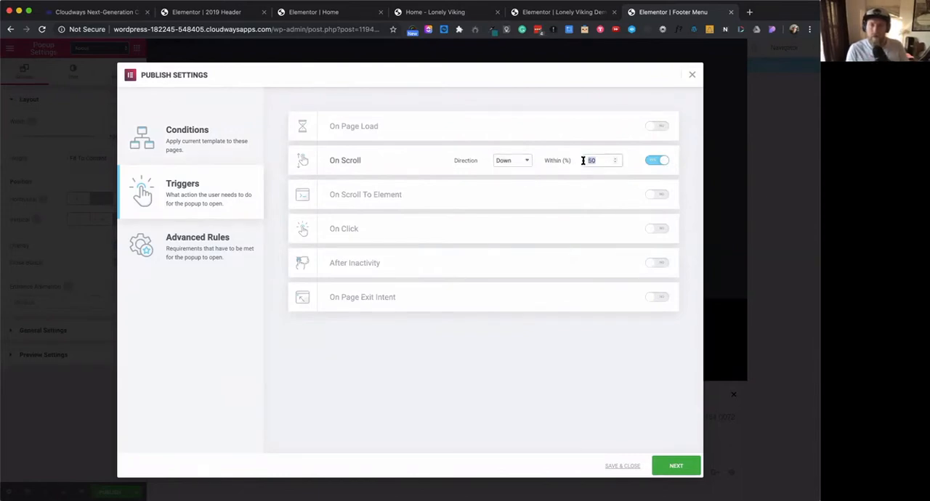
text(90)
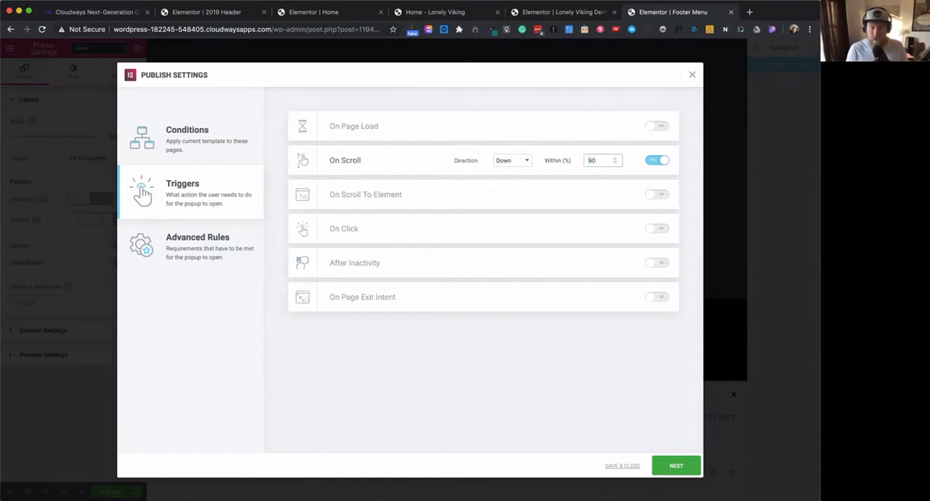
click(561, 360)
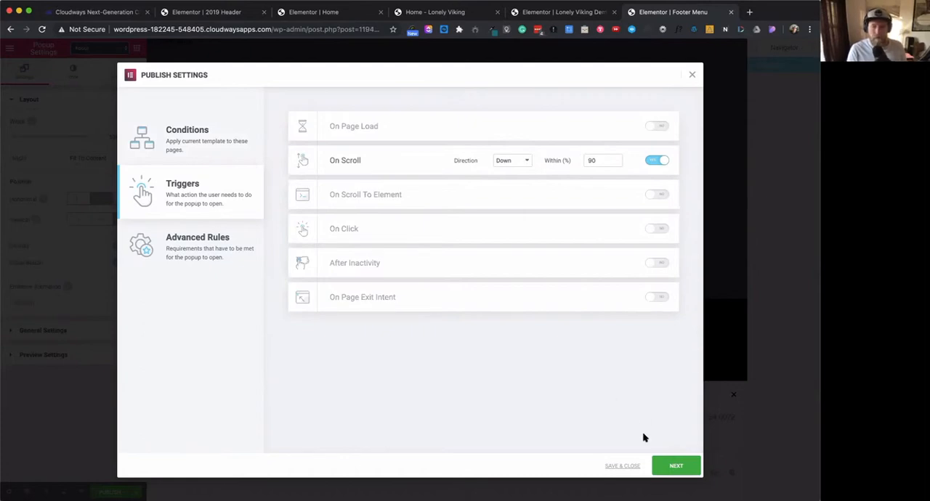
- Leave all advanced rules off and save the popup's publish settings
click(676, 466)
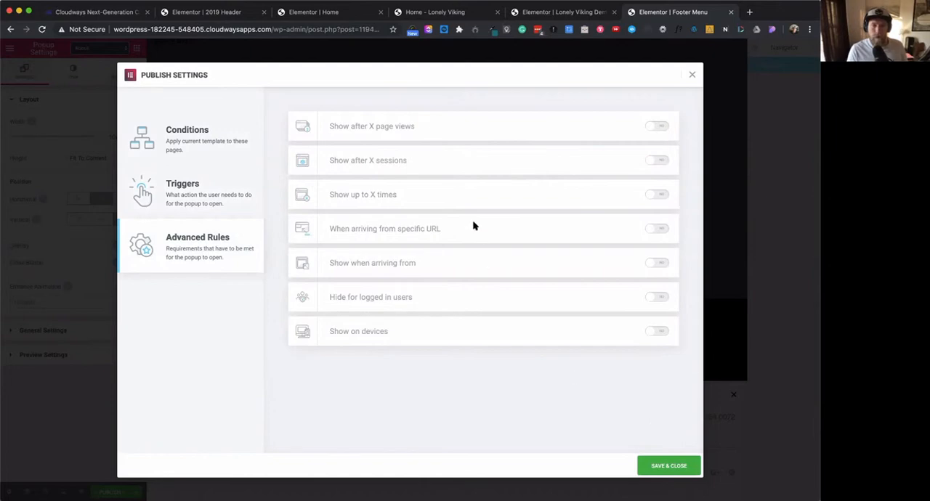
click(678, 467)
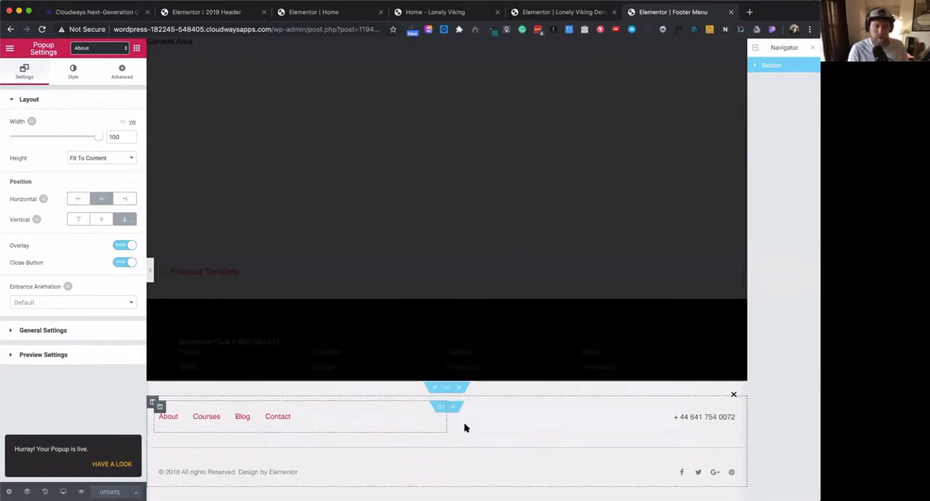
- Set the popup's footer section entrance animation to Fade In Up and update the popup
click(446, 387)
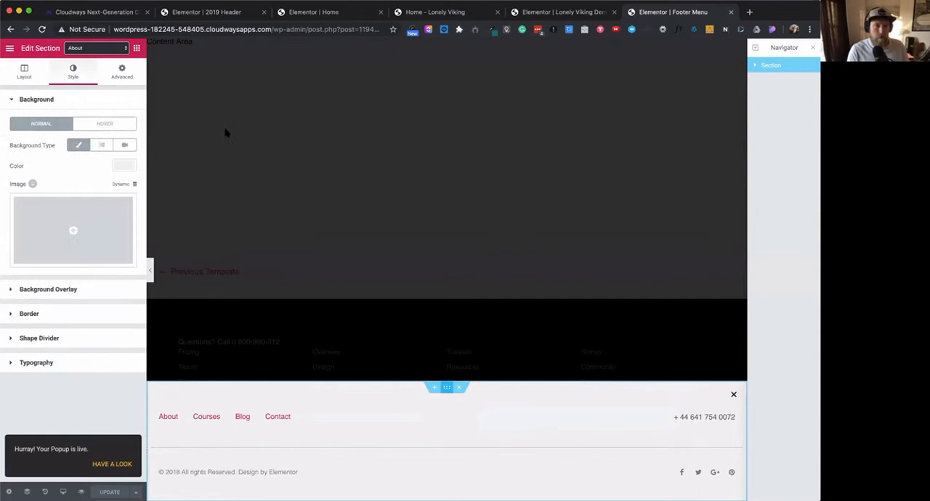
click(125, 77)
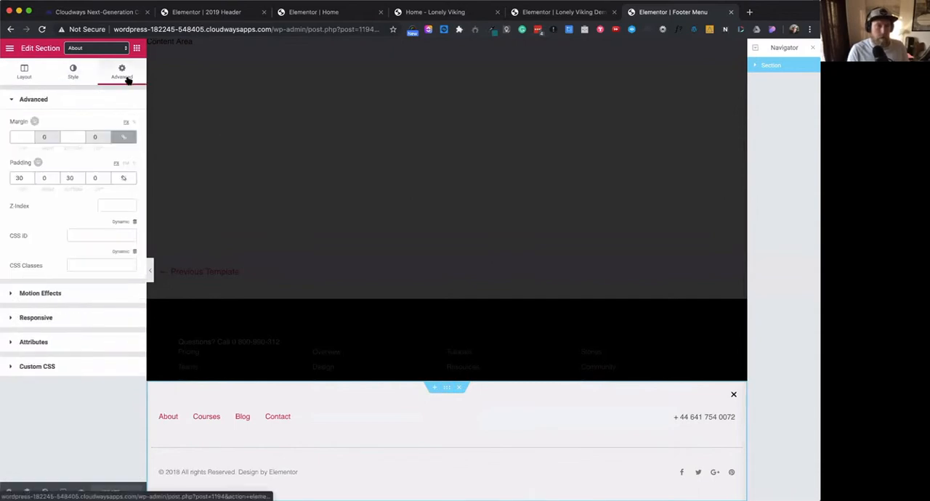
click(59, 295)
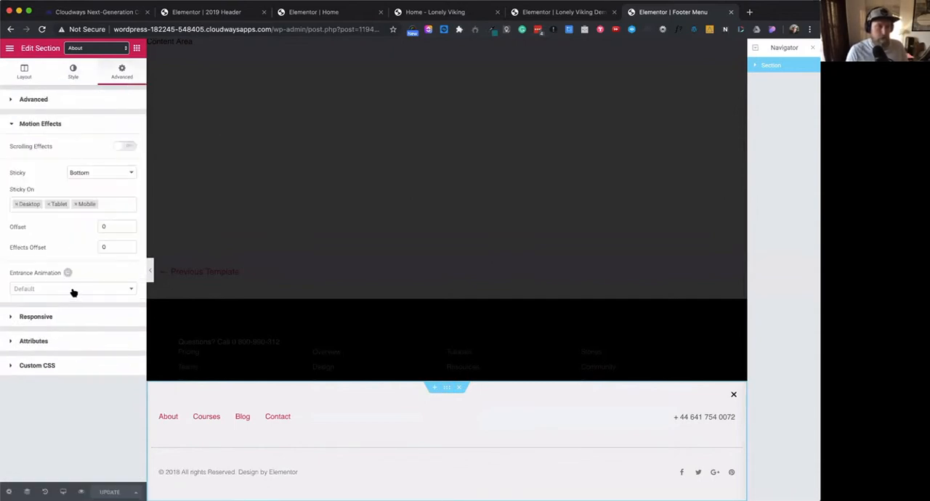
click(72, 291)
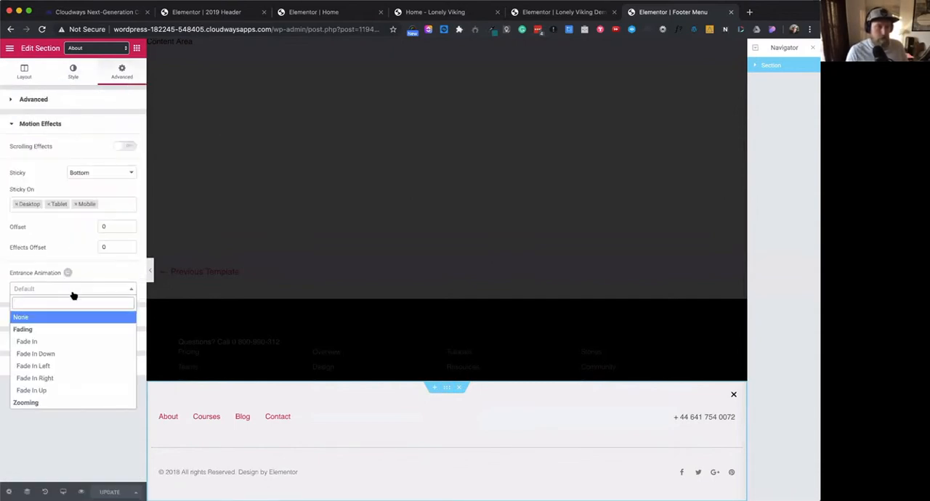
click(61, 392)
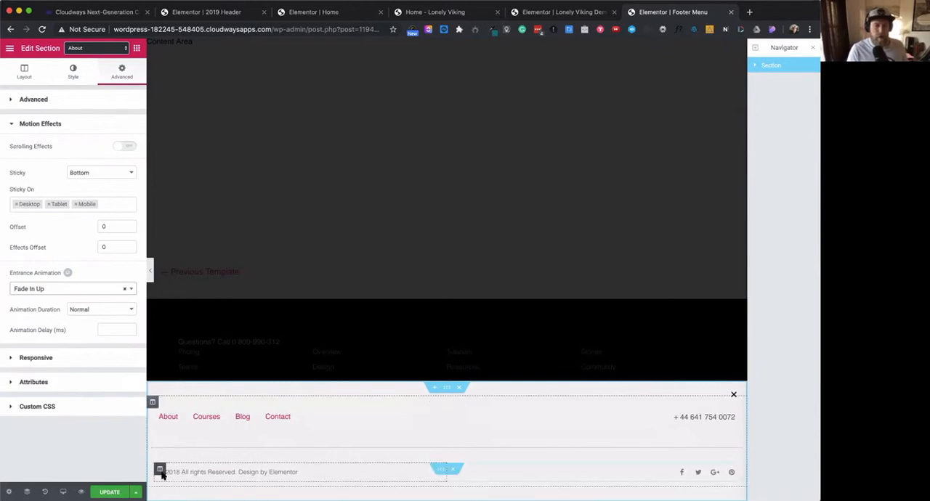
click(112, 492)
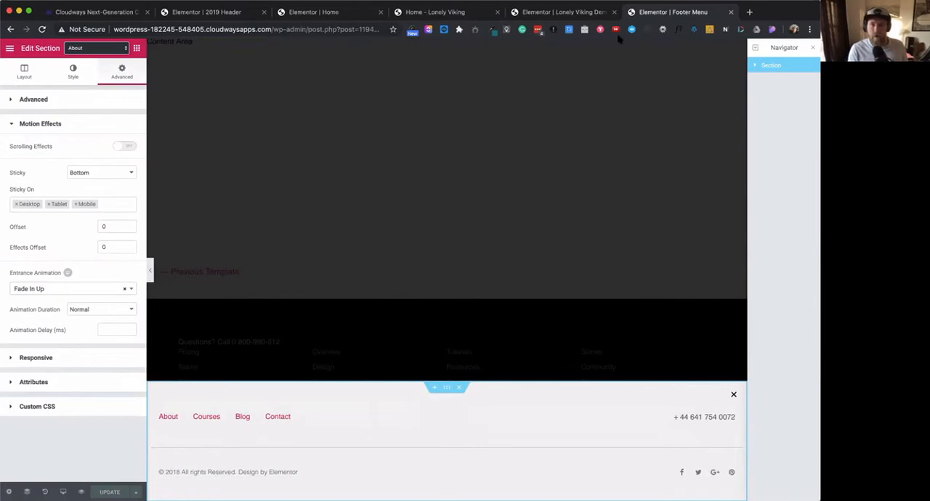
- Check the Lonely Viking Demo page's layout in its page settings and keep Elementor Canvas
click(582, 13)
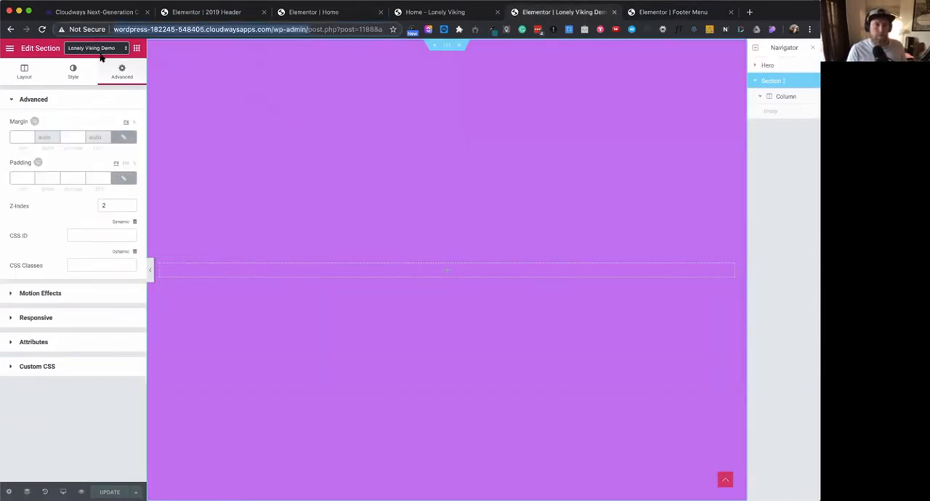
click(126, 49)
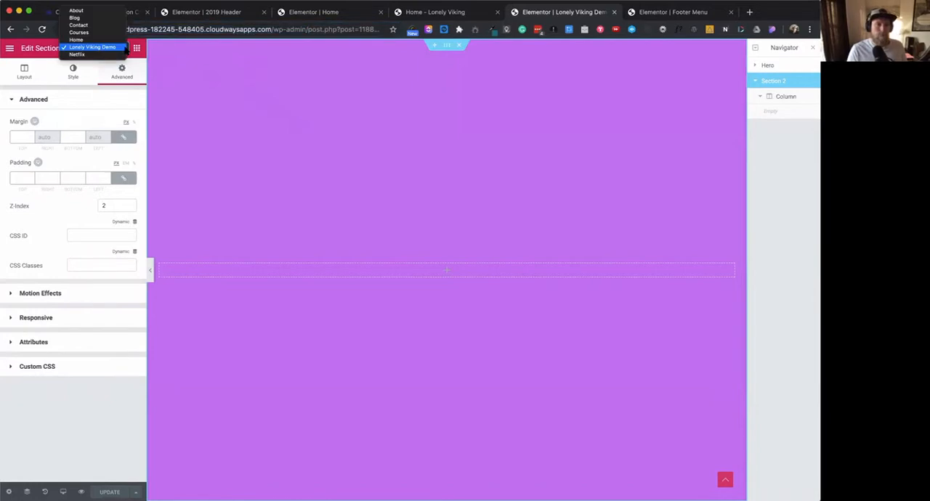
click(125, 49)
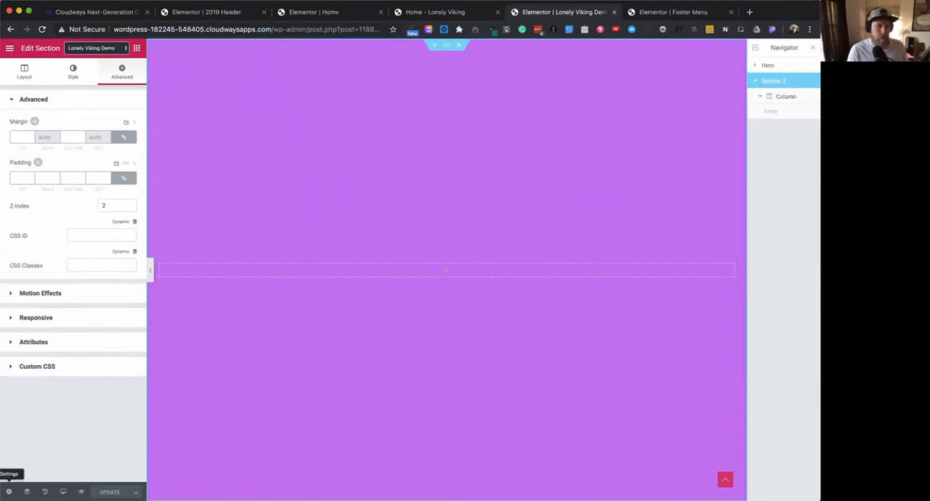
click(9, 492)
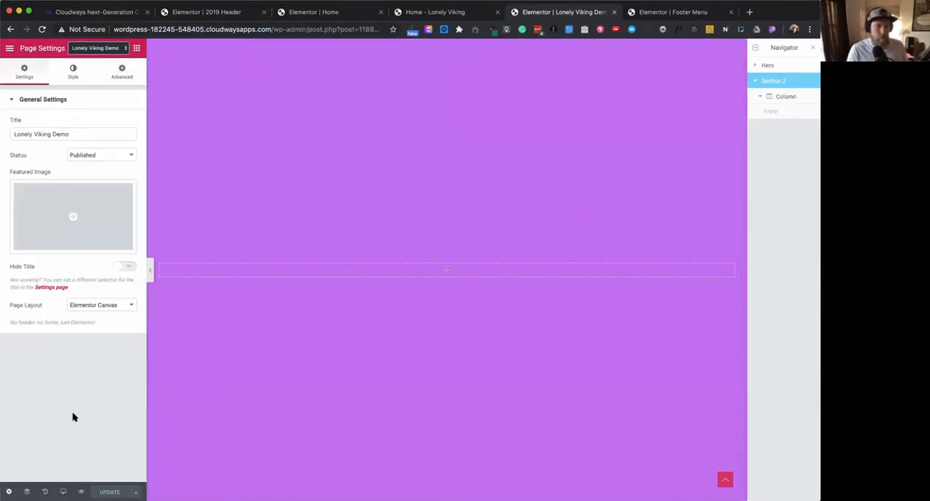
click(129, 306)
key(Up)
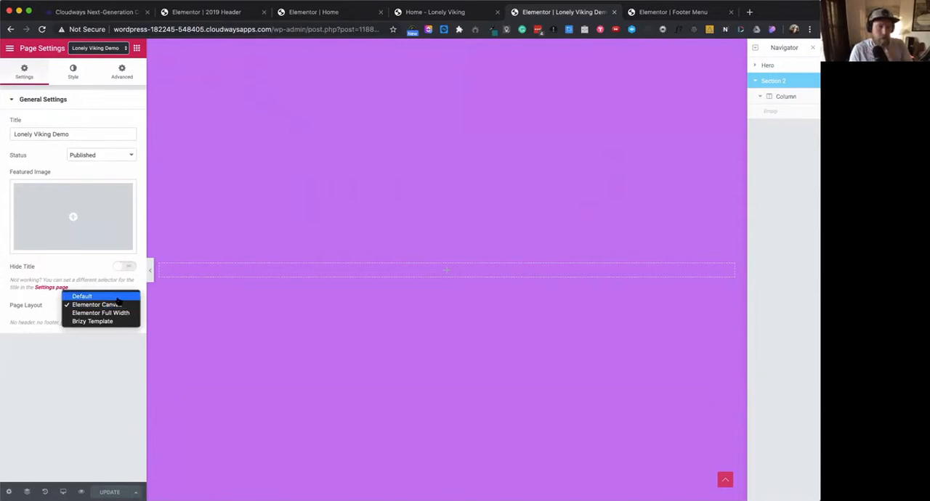
click(118, 305)
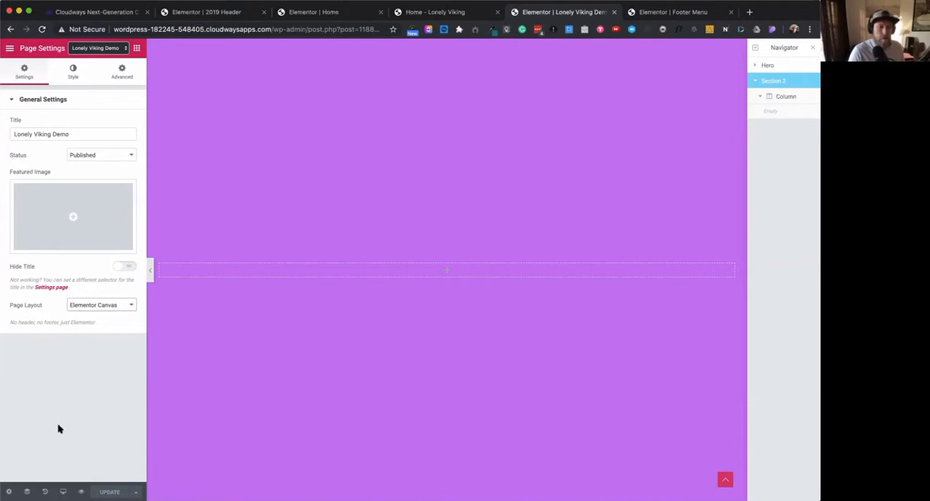
- Preview the Lonely Viking Demo page and scroll through it to test the footer popup
click(81, 492)
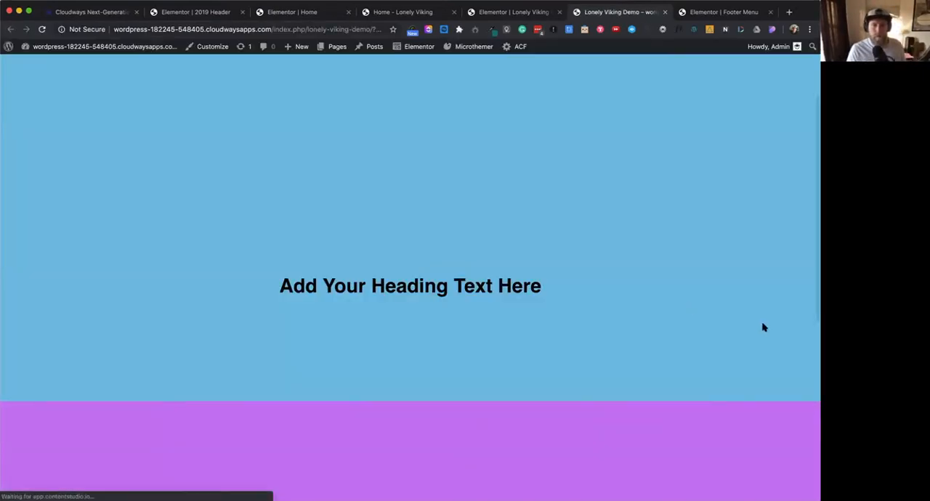
scroll(764, 328, down, 3)
scroll(764, 328, down, 10)
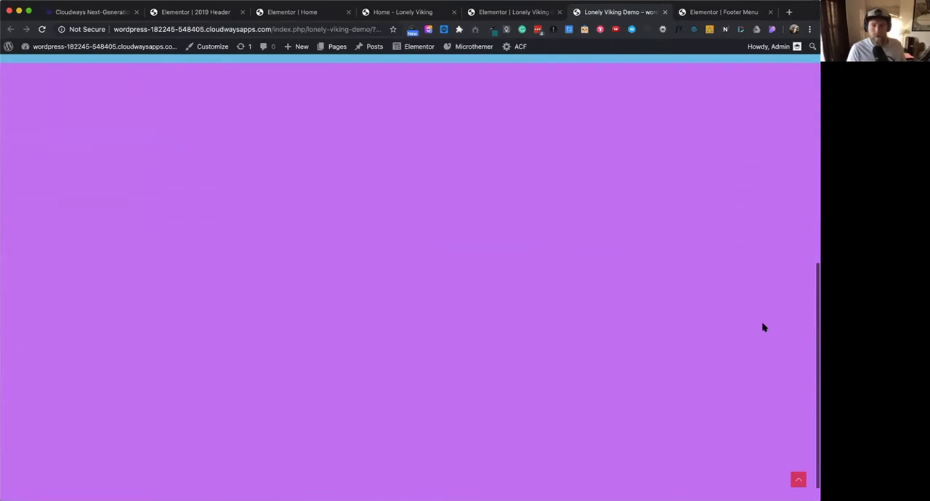
scroll(764, 327, up, 5)
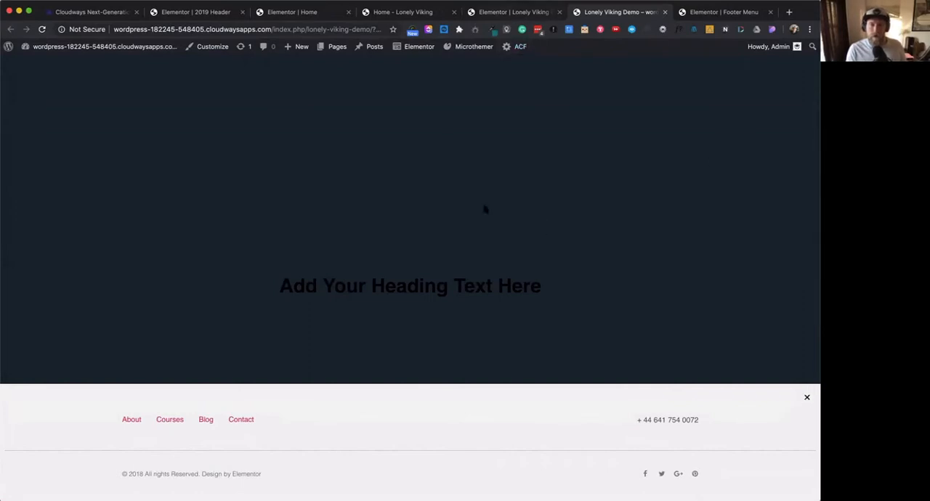
click(524, 13)
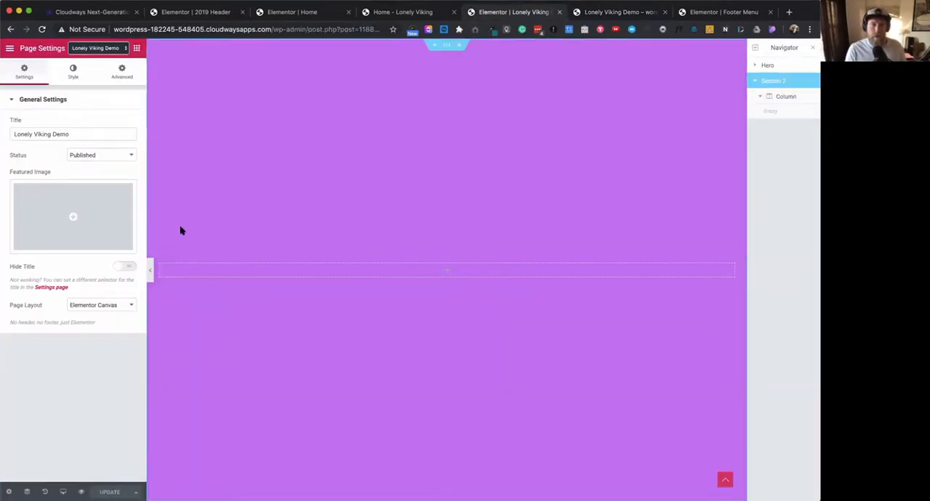
click(616, 13)
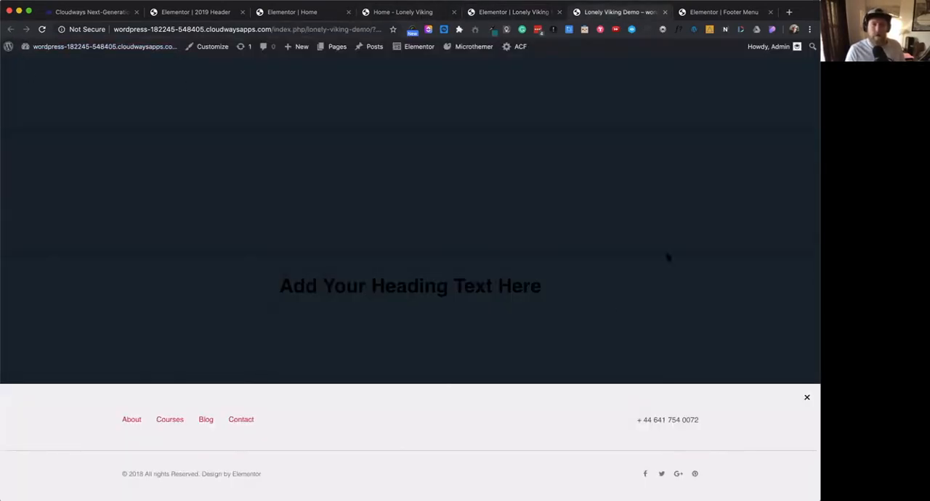
- Turn off the overlay in the Footer Menu popup's settings and update the popup
click(729, 13)
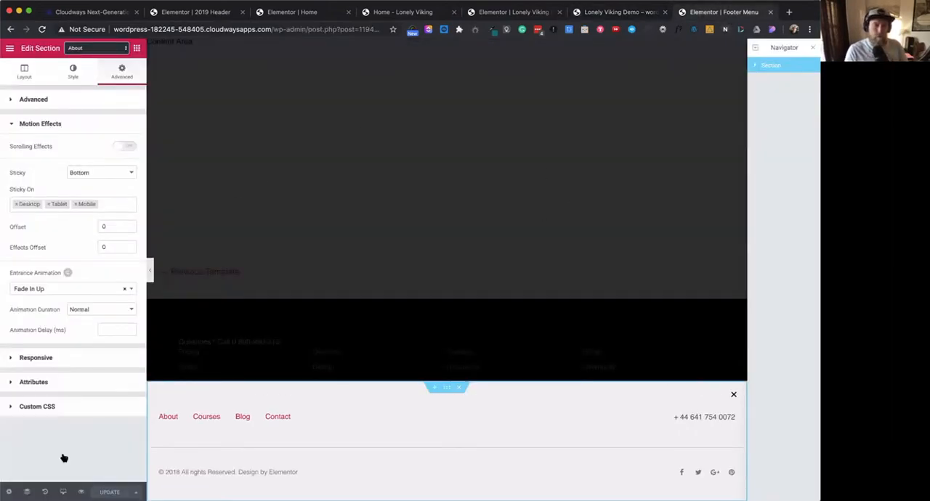
click(9, 492)
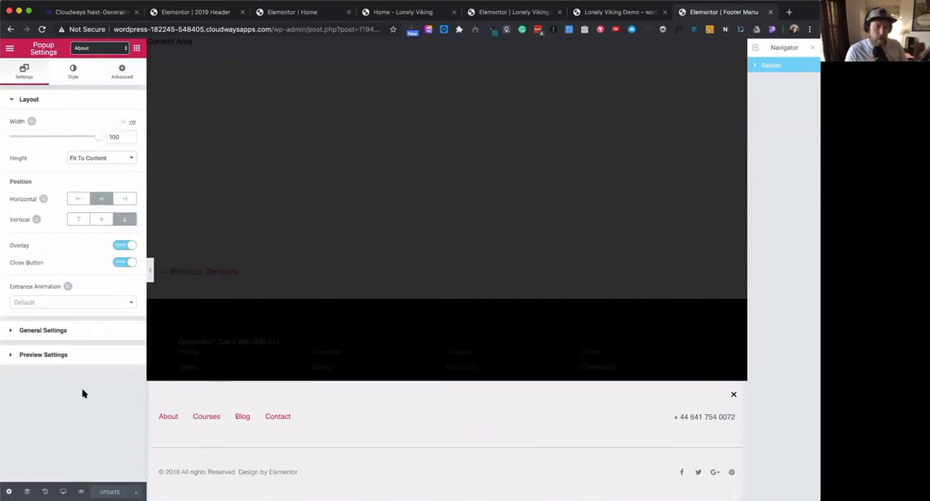
click(121, 246)
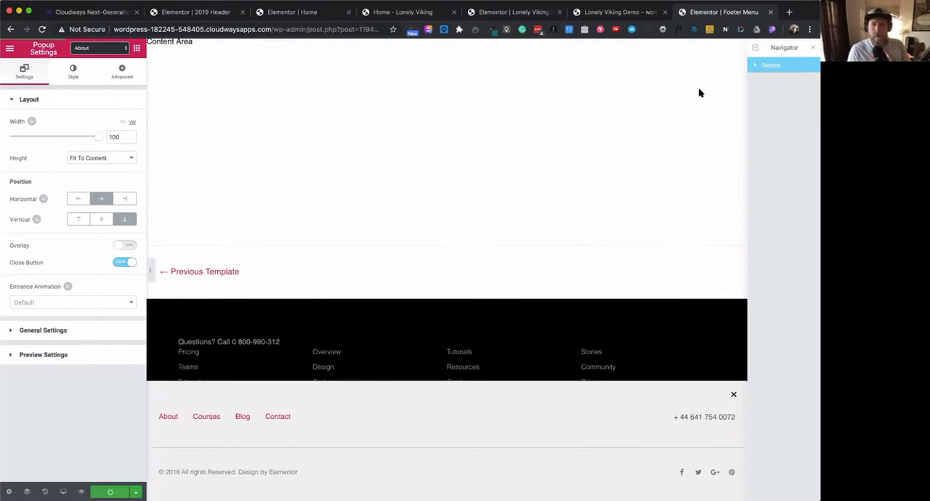
- Reload the Lonely Viking Demo preview, scroll to test the popup without its overlay, and close the popup
click(637, 15)
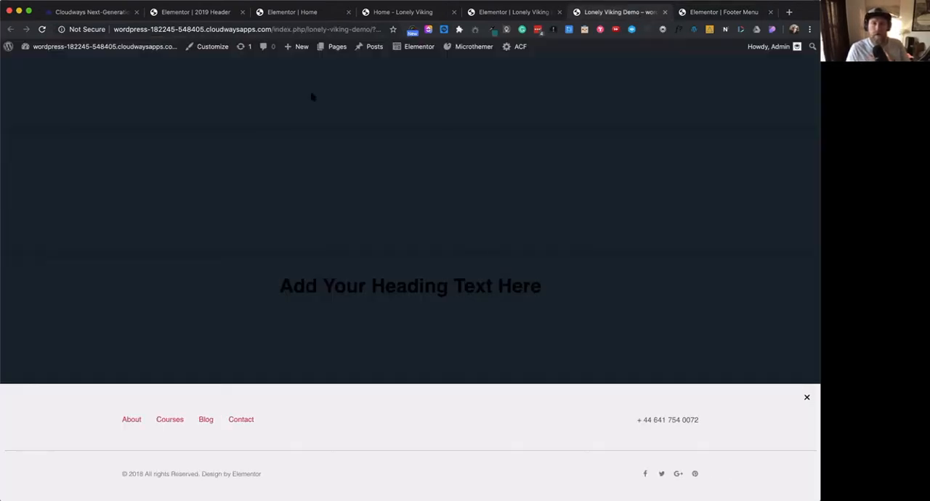
click(41, 29)
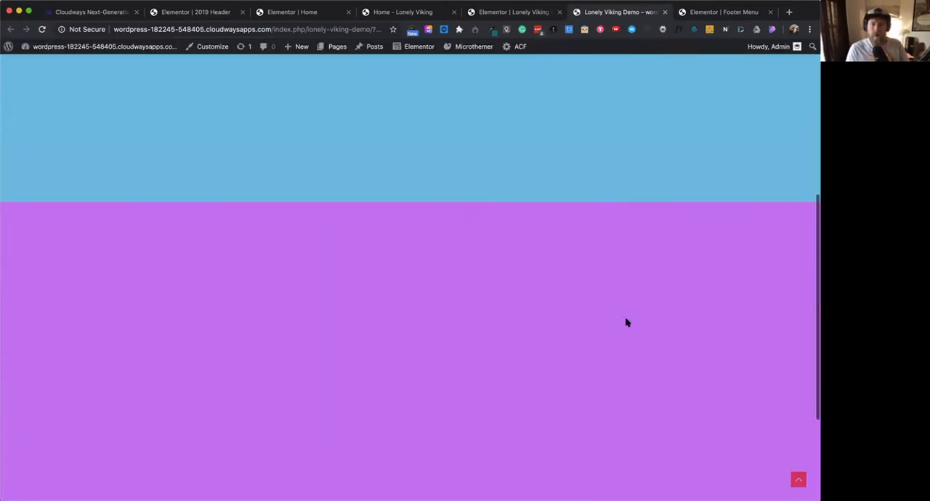
scroll(627, 323, down, 5)
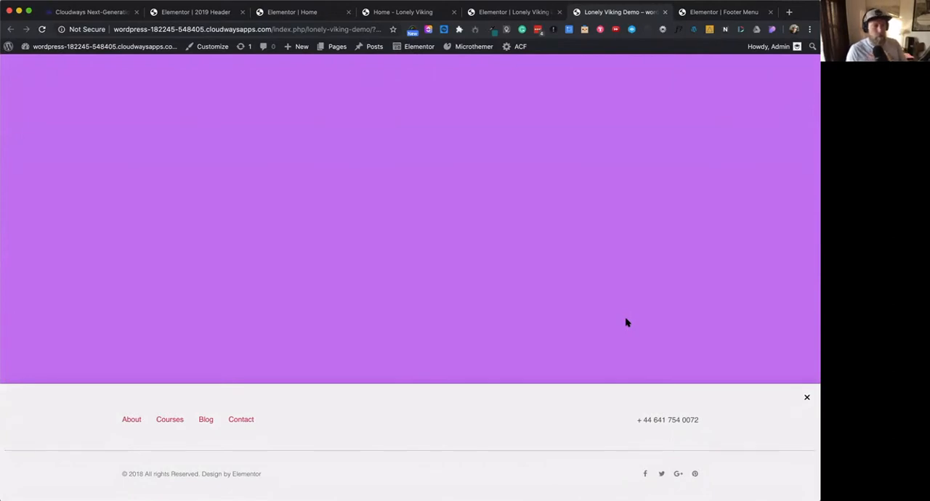
scroll(612, 389, up, 1)
scroll(610, 384, down, 1)
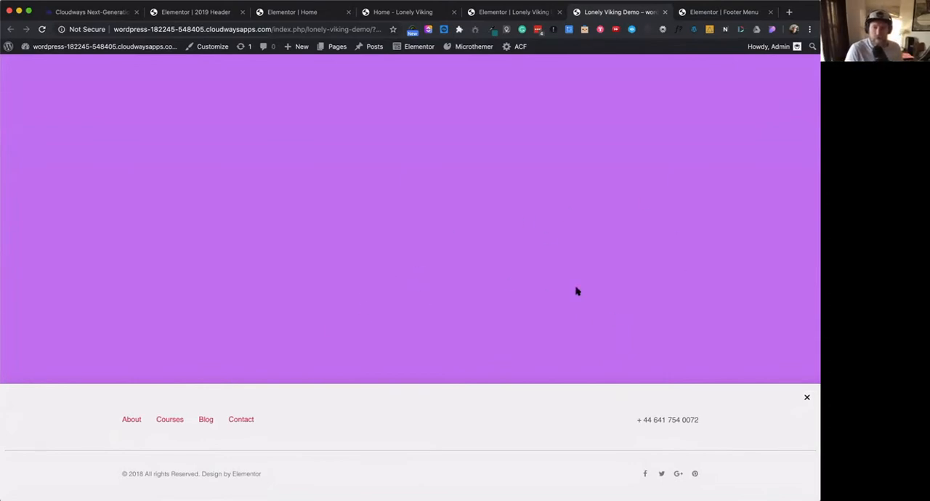
scroll(683, 331, up, 1)
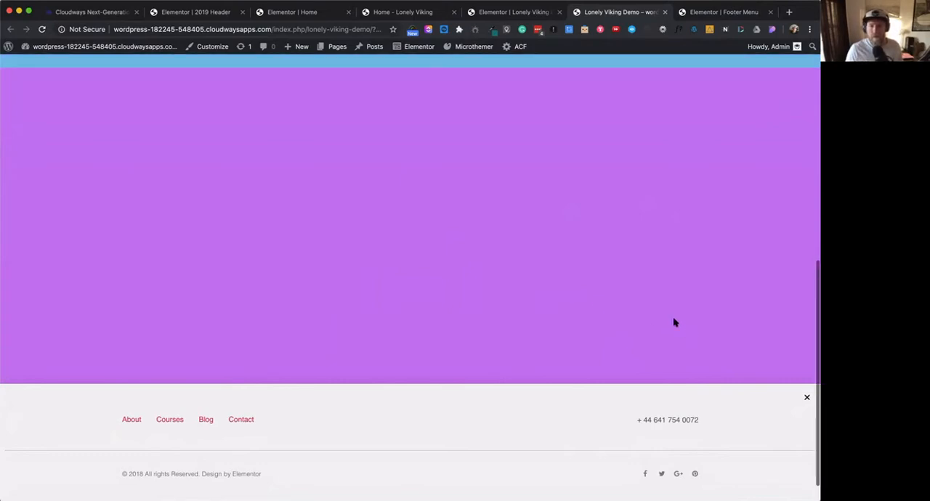
click(807, 399)
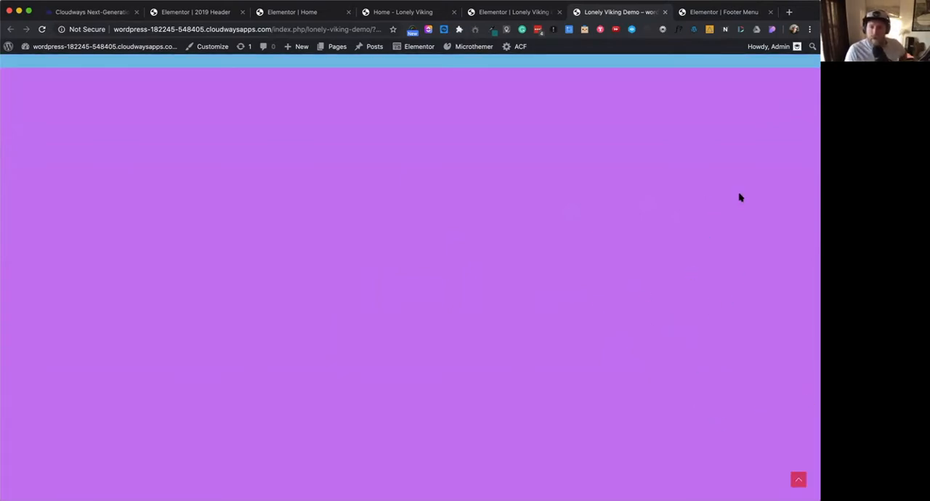
scroll(722, 127, up, 5)
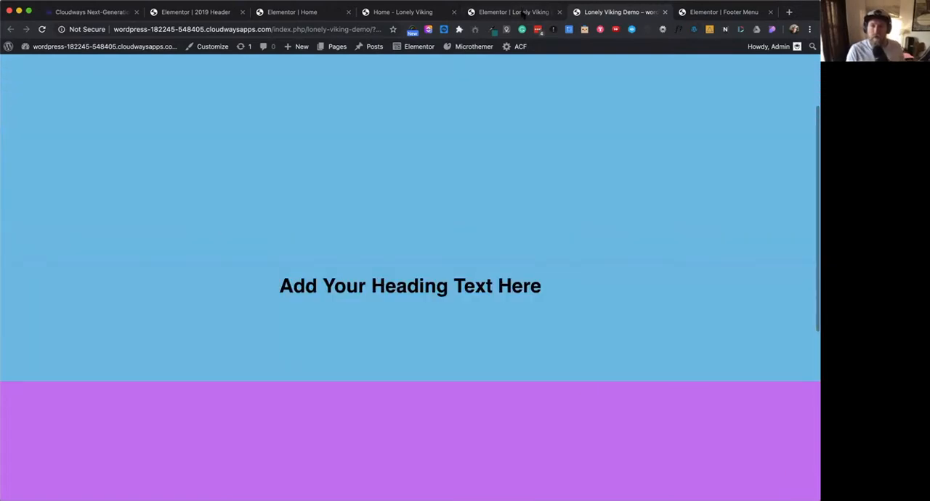
- Return to the Lonely Viking Demo editor and add a Button widget to Section 2, center-aligned at Medium size
key(ctrl+shift+Tab)
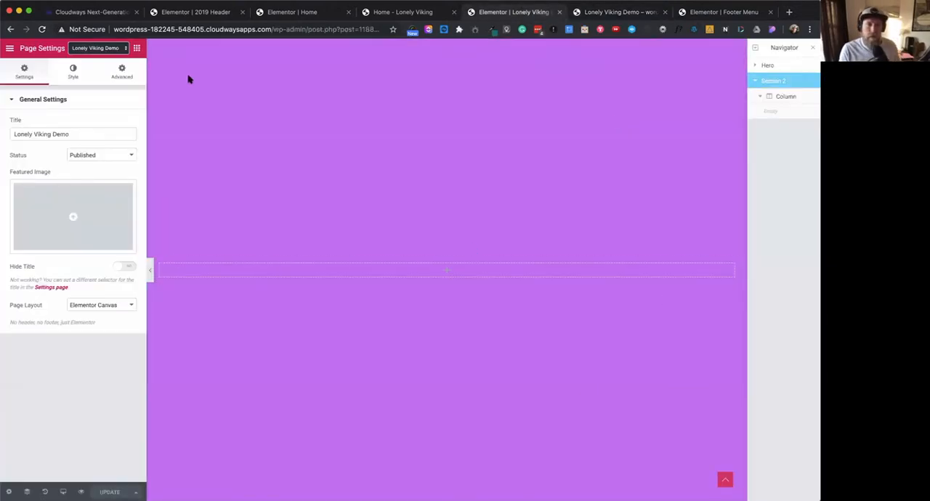
click(121, 71)
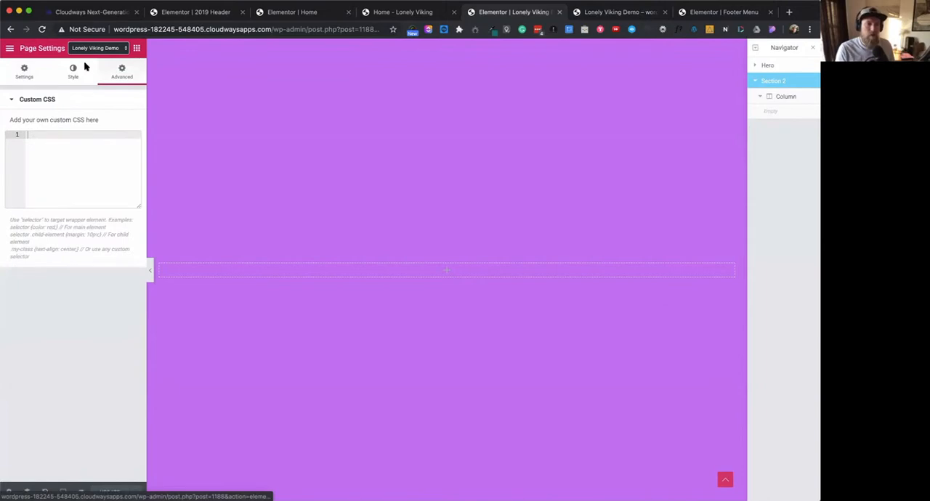
click(136, 48)
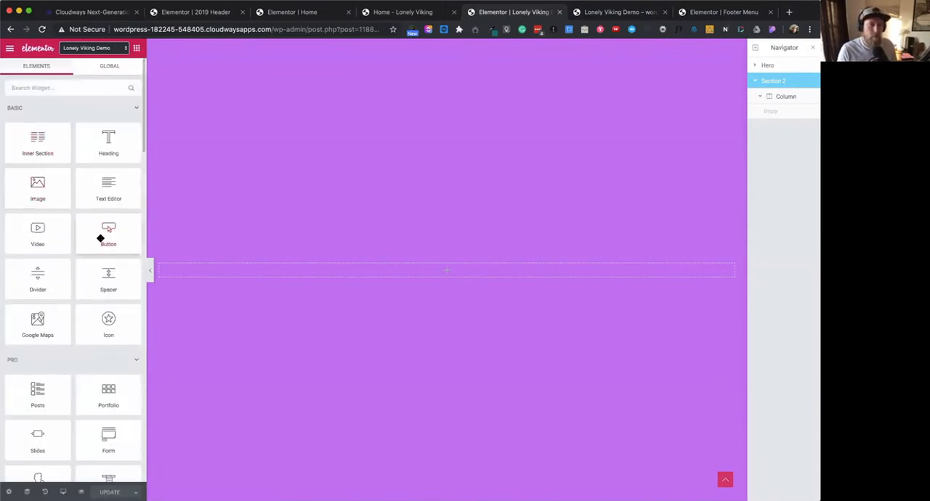
drag(107, 237, 452, 264)
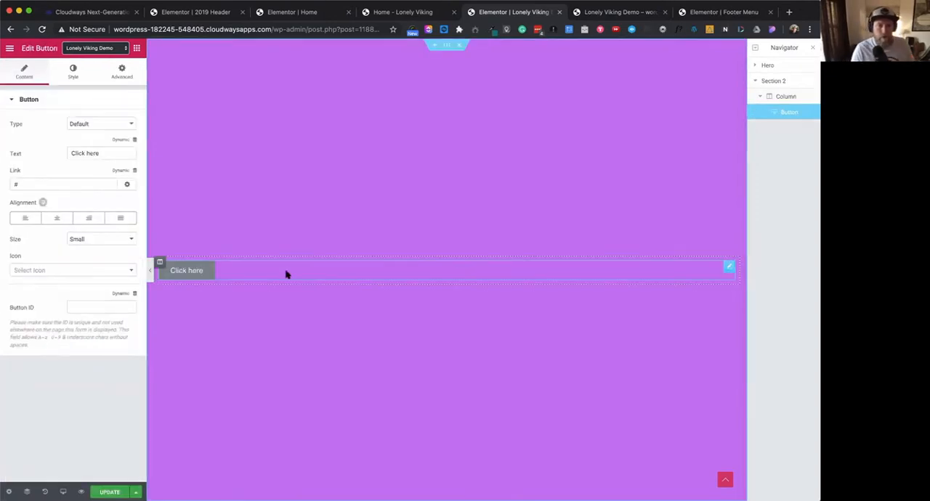
click(65, 218)
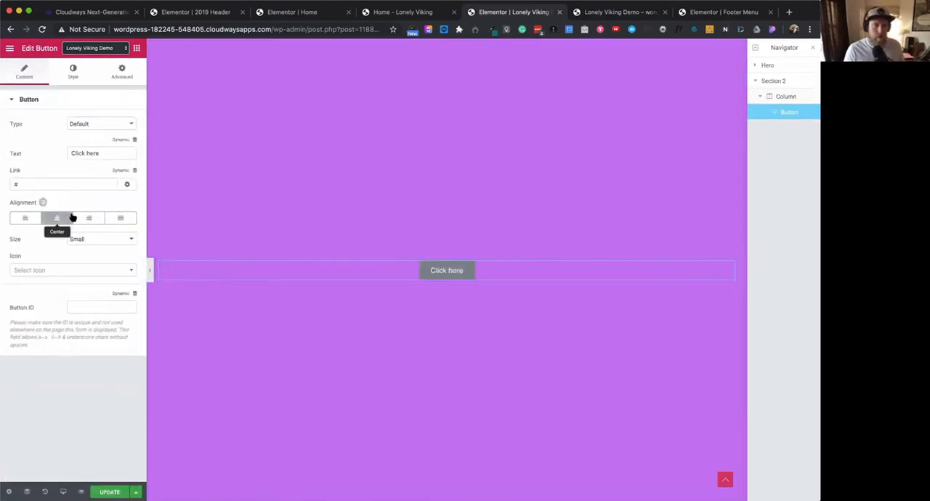
click(99, 239)
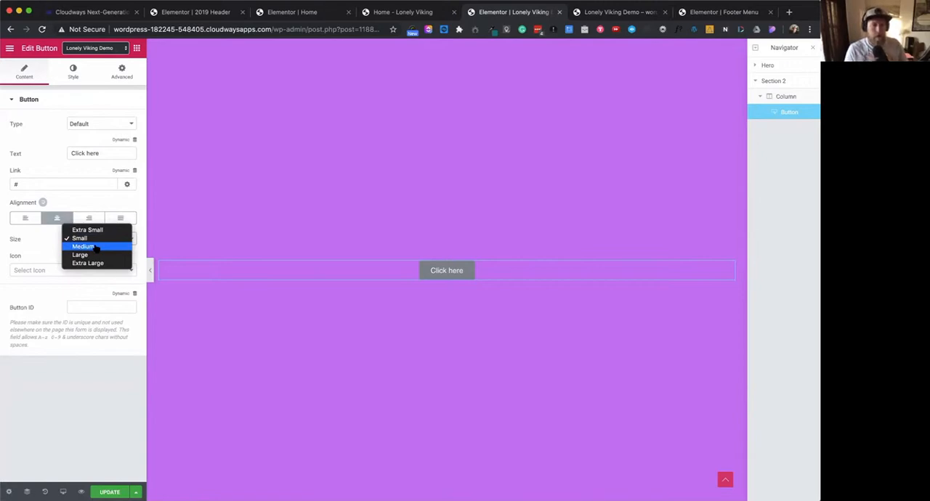
click(95, 248)
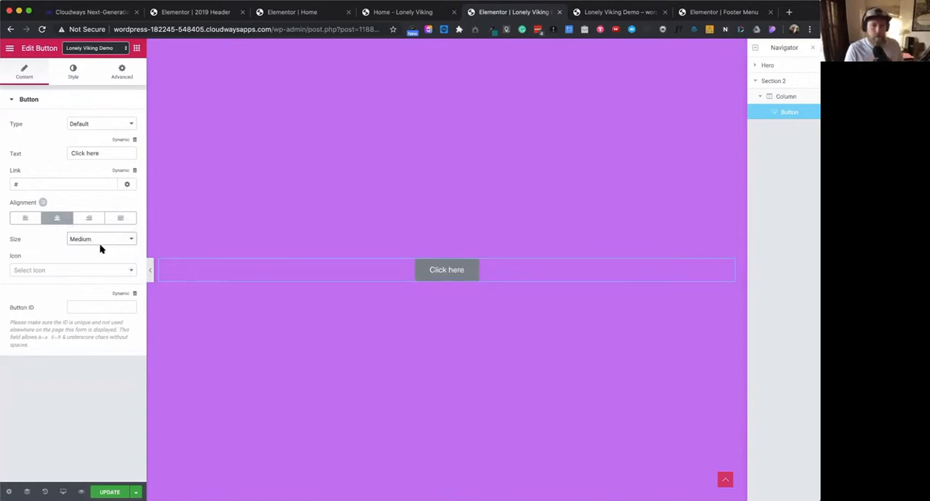
- Style the button with a white #ffffff background and the dark grey preset as its text color
click(73, 76)
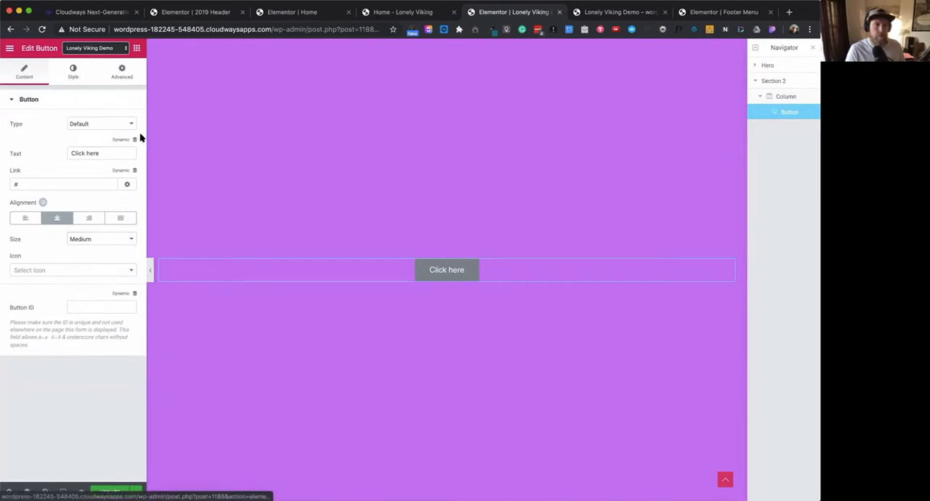
click(124, 166)
click(125, 165)
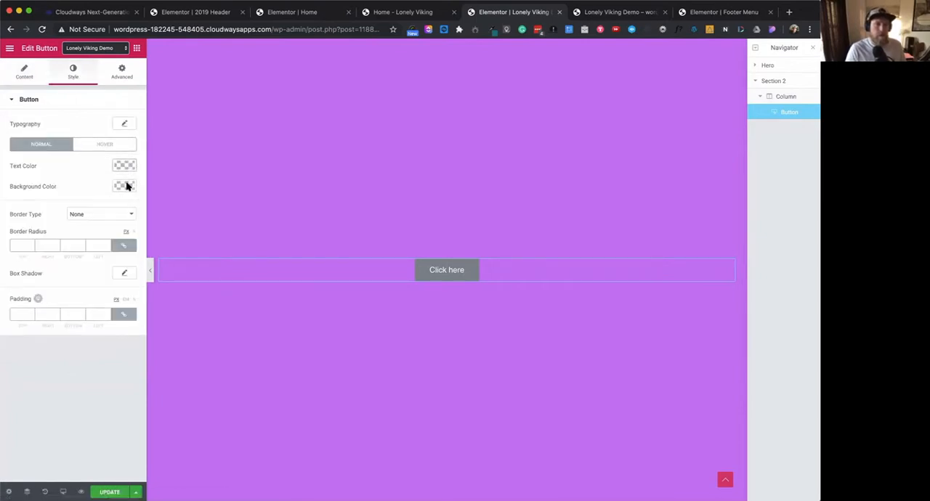
click(125, 186)
click(58, 202)
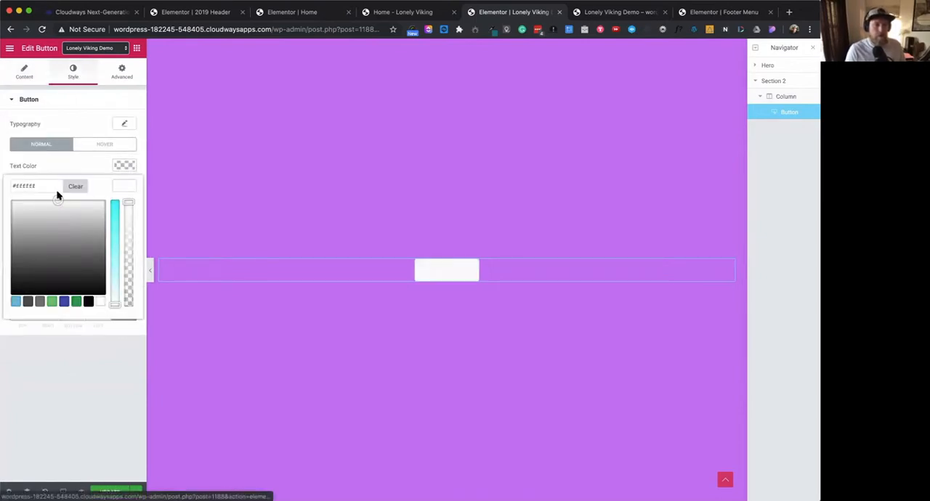
click(124, 166)
click(124, 166)
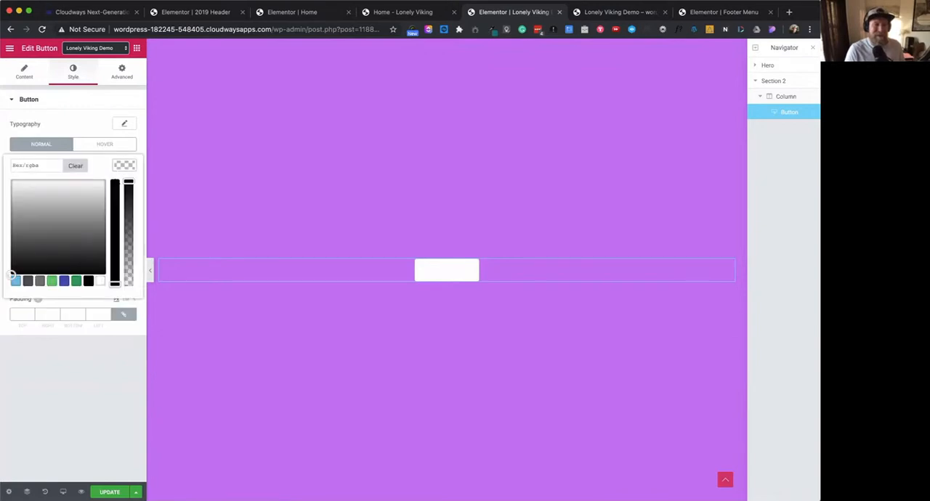
click(30, 281)
click(92, 376)
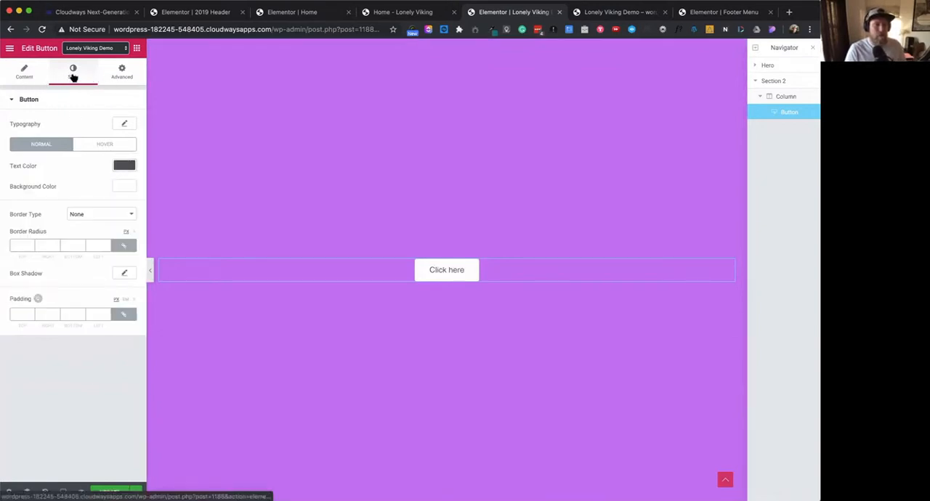
- Set the button's link to the dynamic Popup action with Open Popup and save the page
click(29, 75)
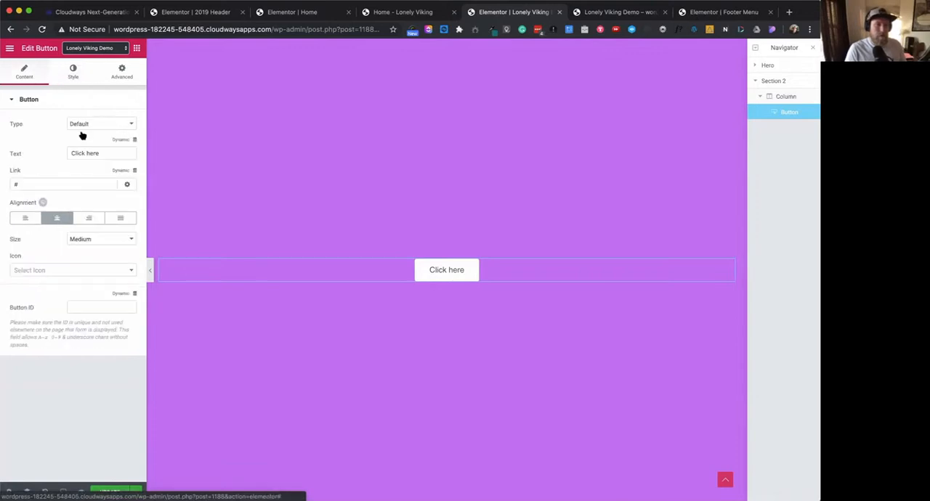
click(126, 173)
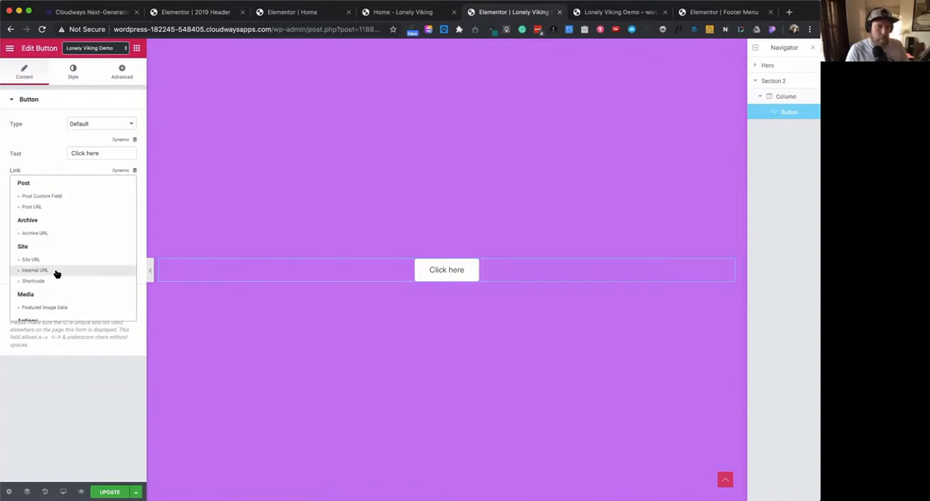
scroll(56, 273, down, 3)
scroll(57, 274, down, 2)
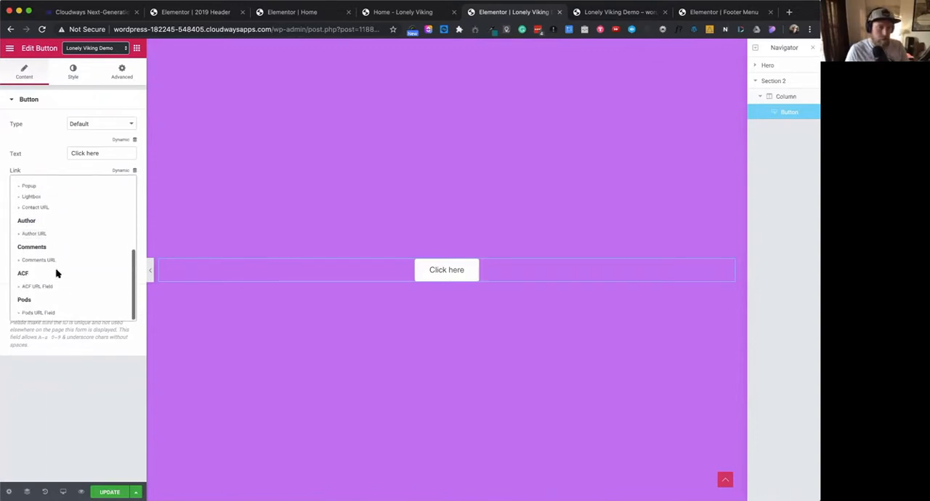
scroll(43, 240, up, 3)
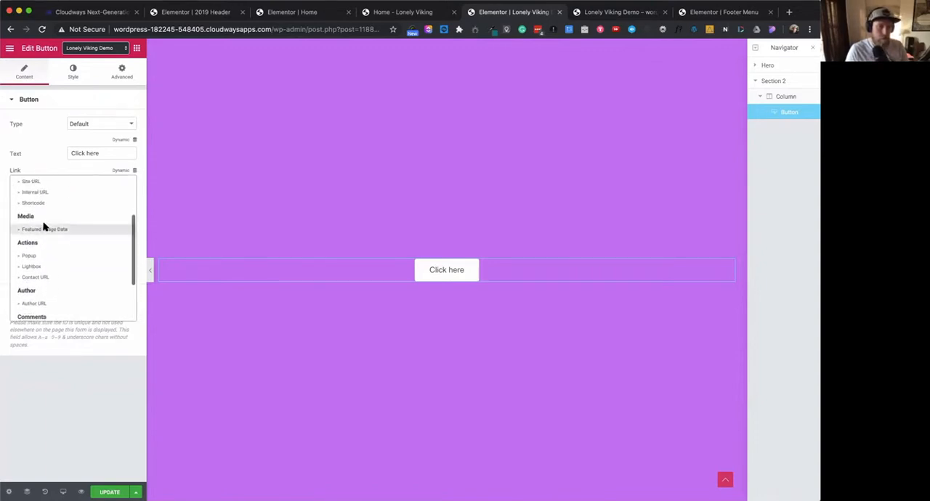
click(30, 258)
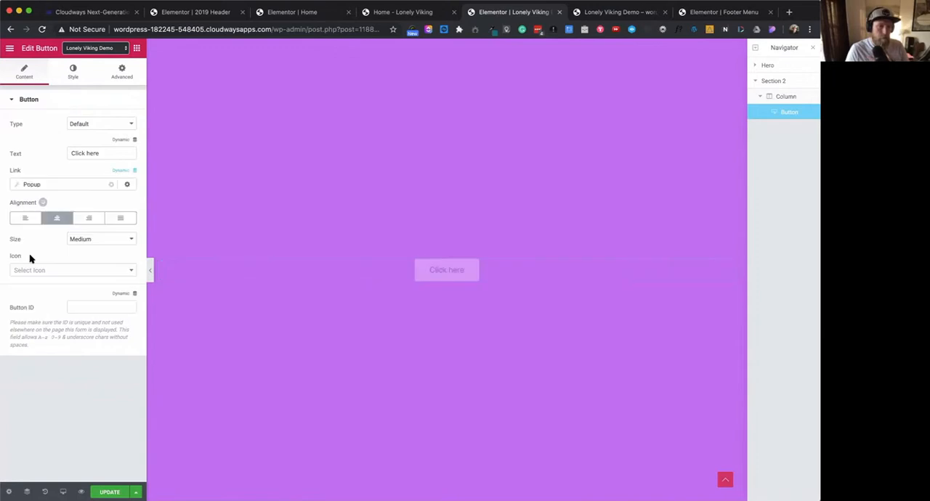
click(63, 185)
click(104, 228)
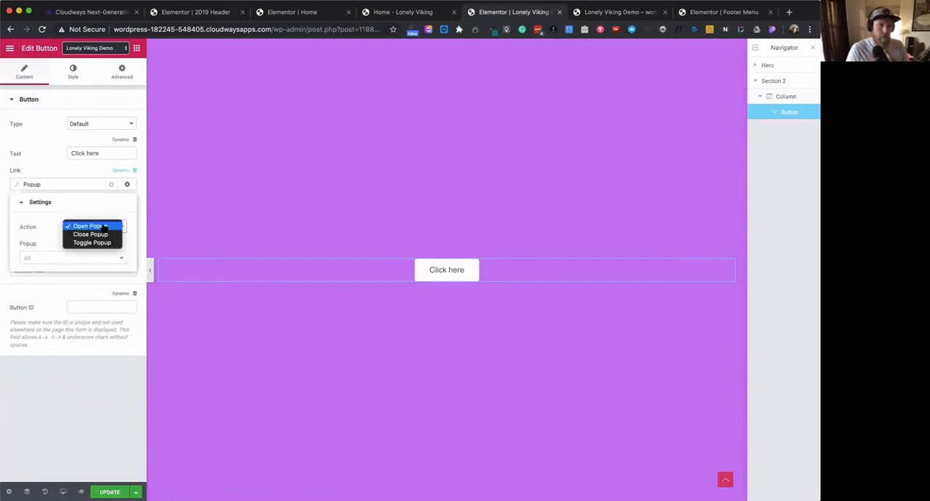
click(104, 227)
click(51, 258)
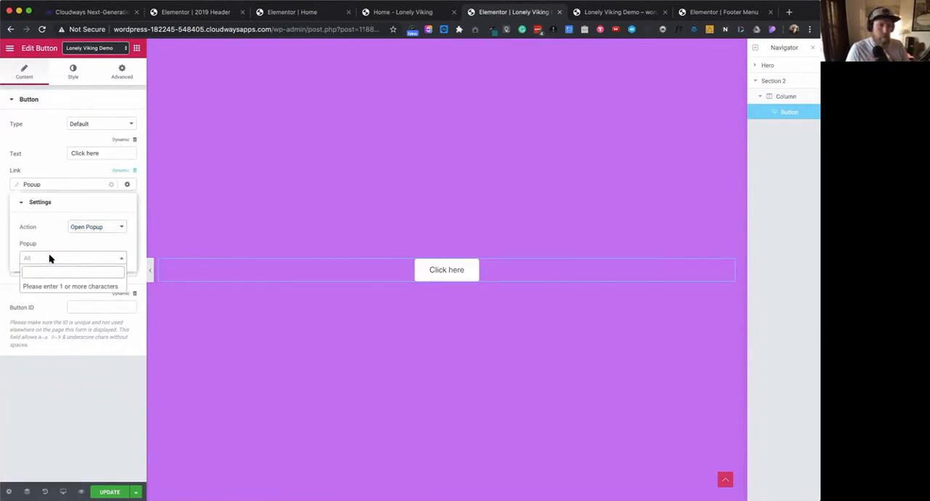
click(82, 417)
key(super+s)
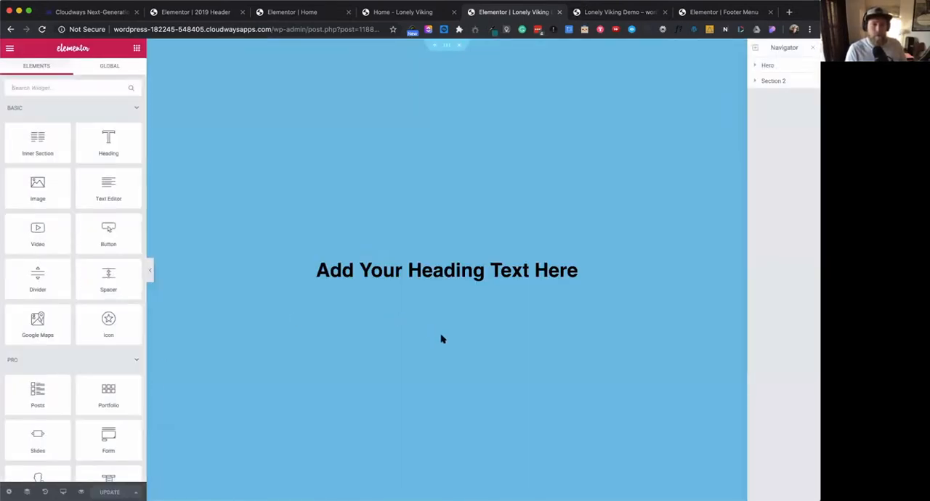
- Choose Footer Menu as the popup opened by the Section 2 button and update the page
scroll(441, 339, down, 8)
click(426, 282)
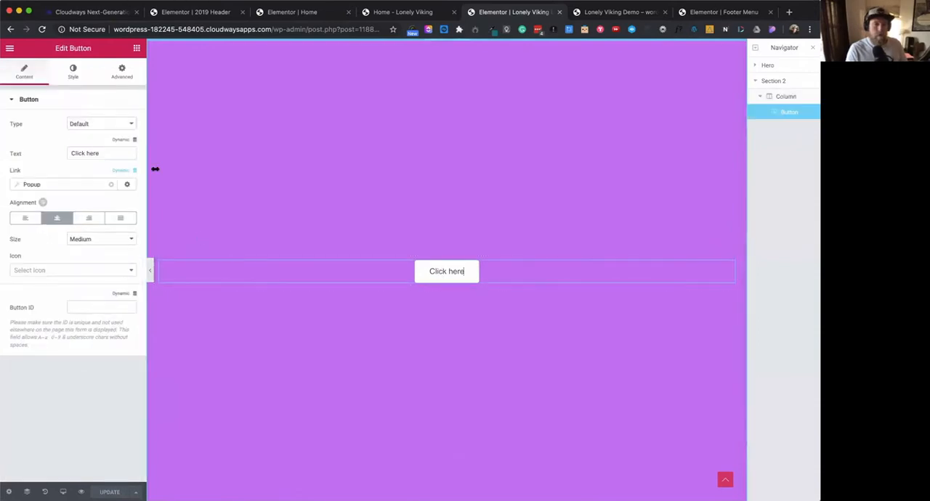
click(32, 185)
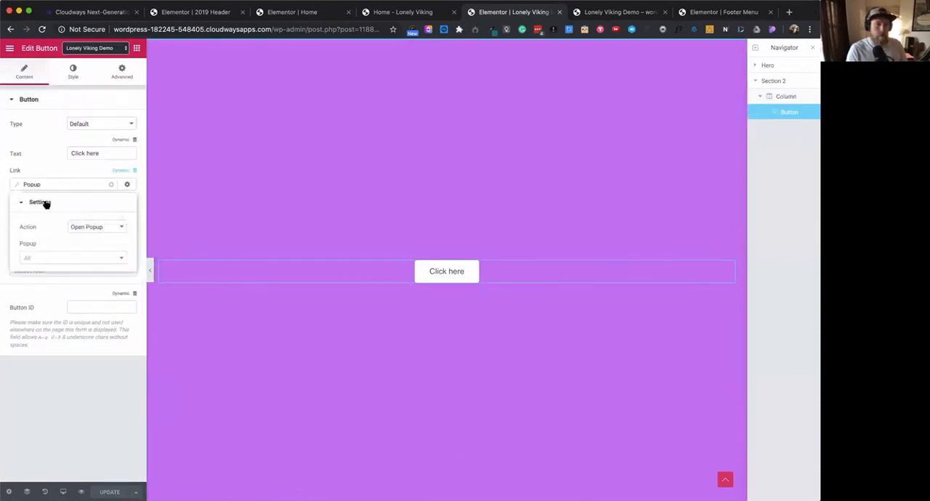
click(122, 259)
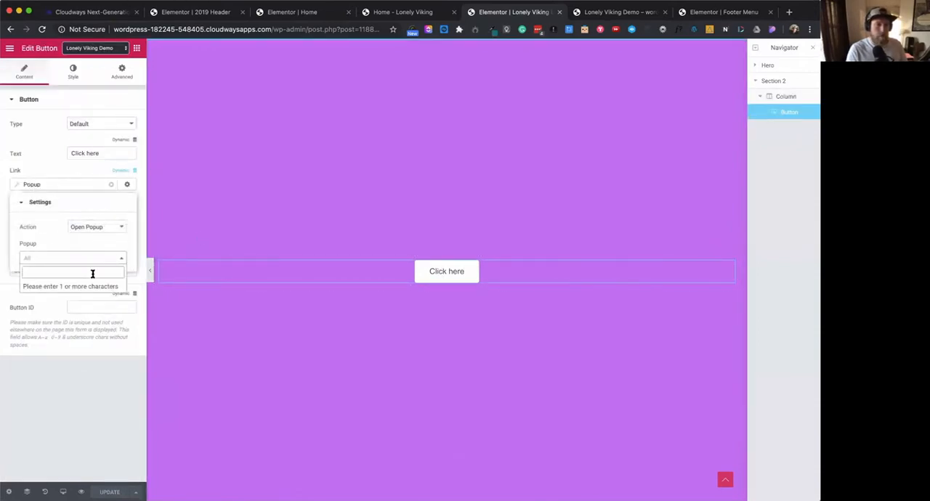
click(92, 272)
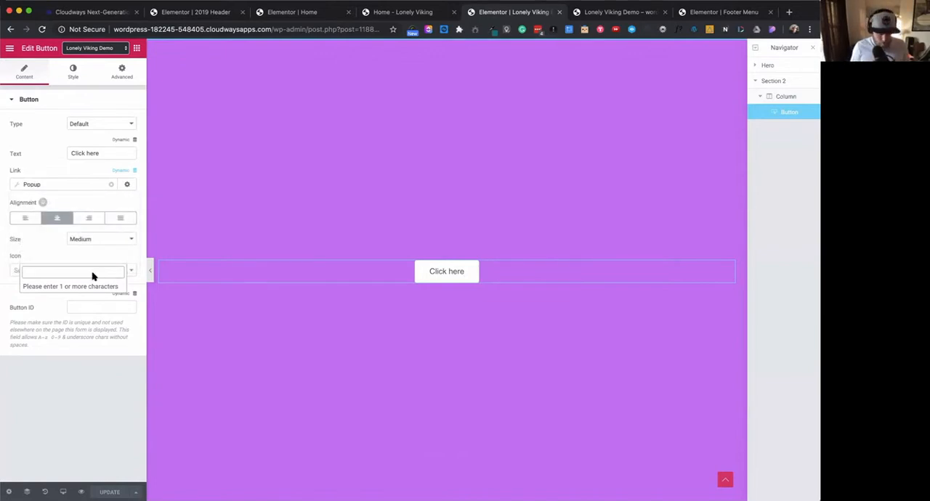
text(foo)
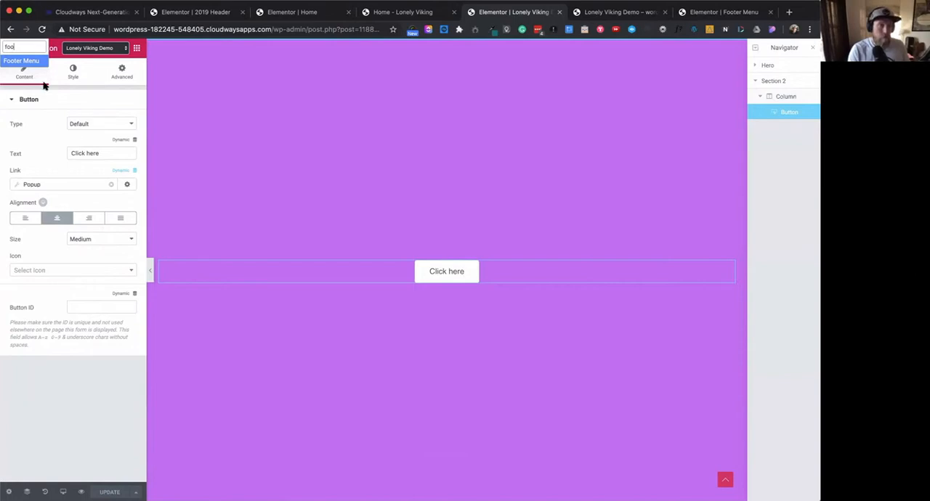
click(33, 63)
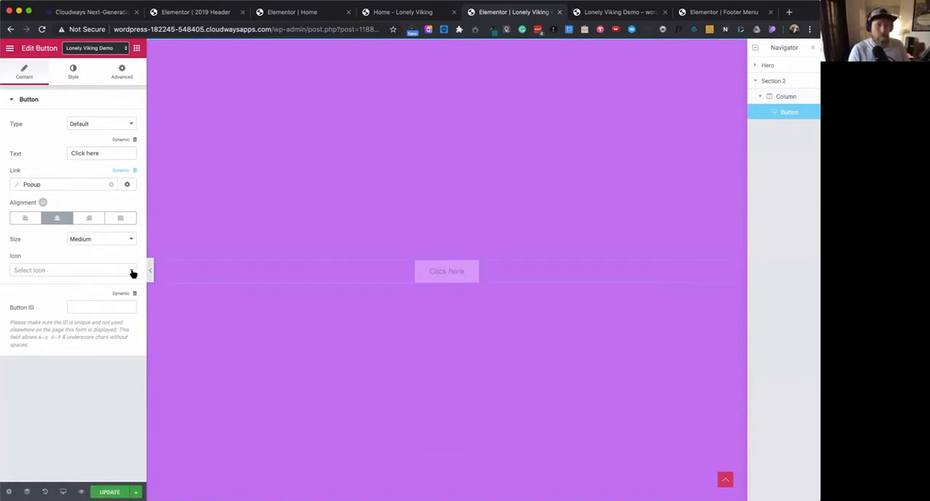
click(58, 185)
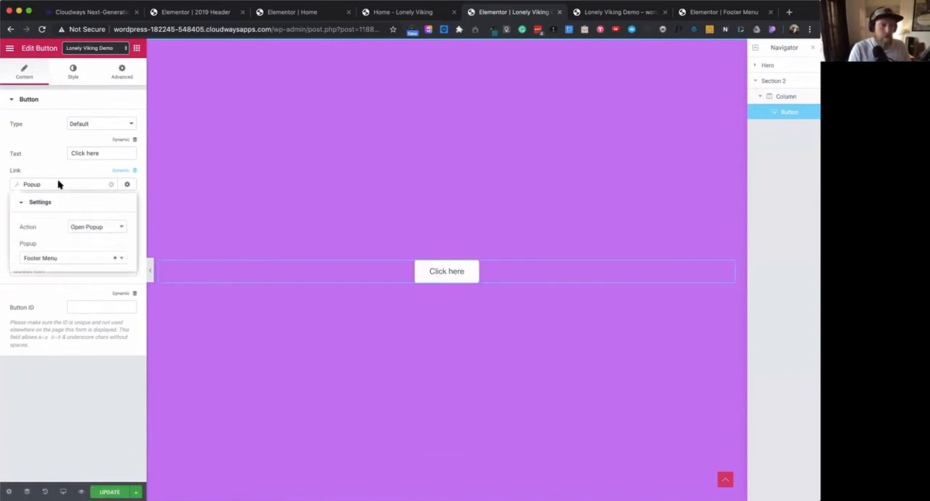
click(84, 429)
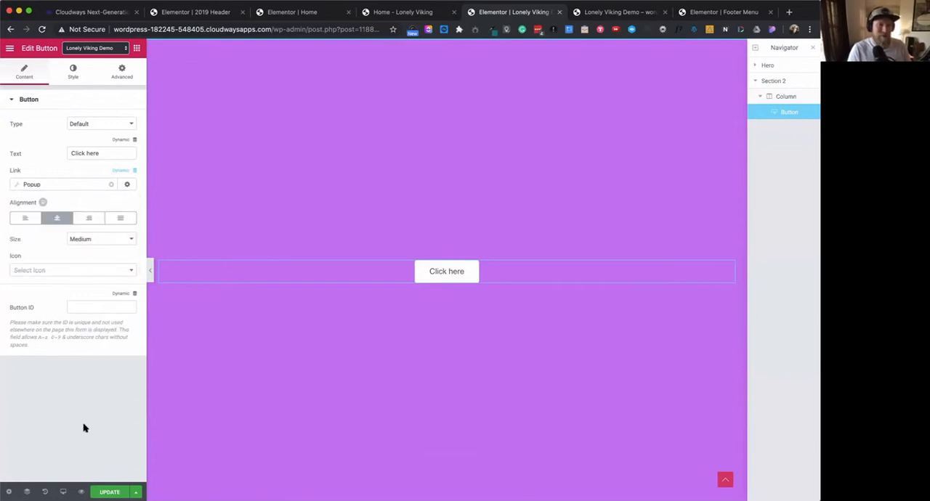
click(106, 493)
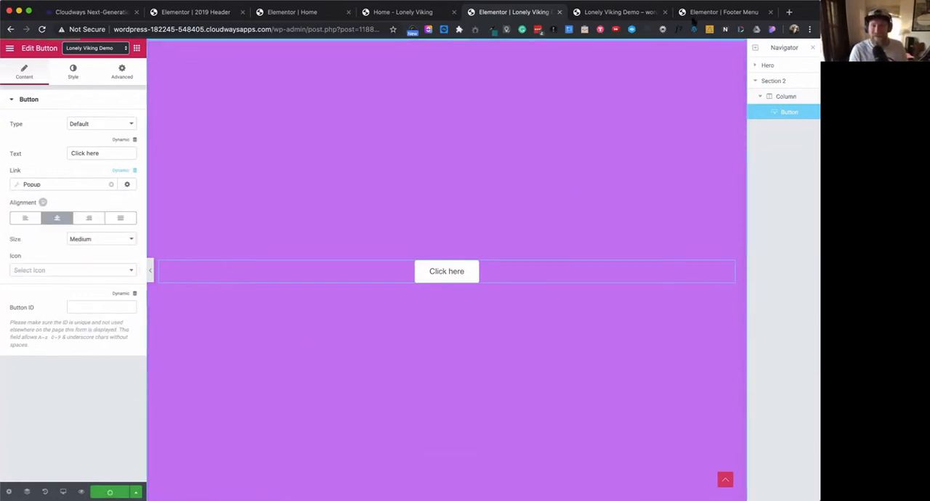
- Reload the Lonely Viking Demo preview, close the scroll-triggered popup, reopen it with the Click here button, and close it again
click(621, 12)
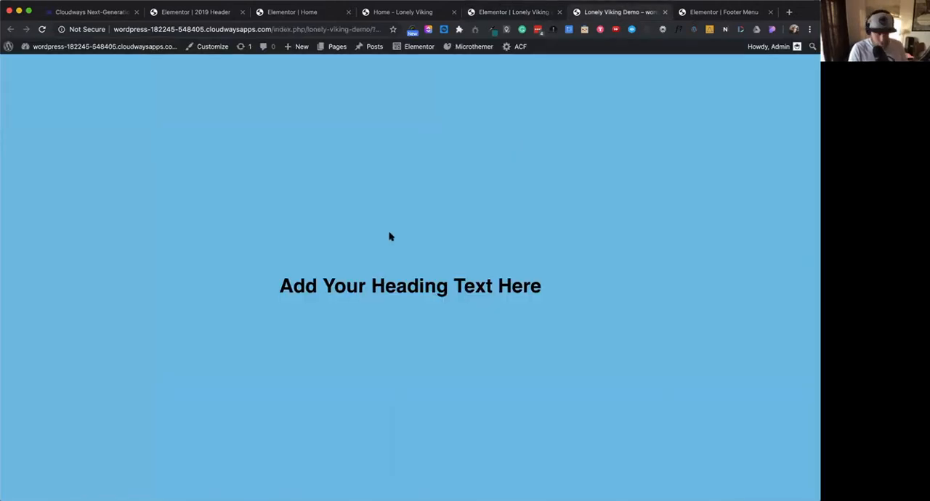
key(super+r)
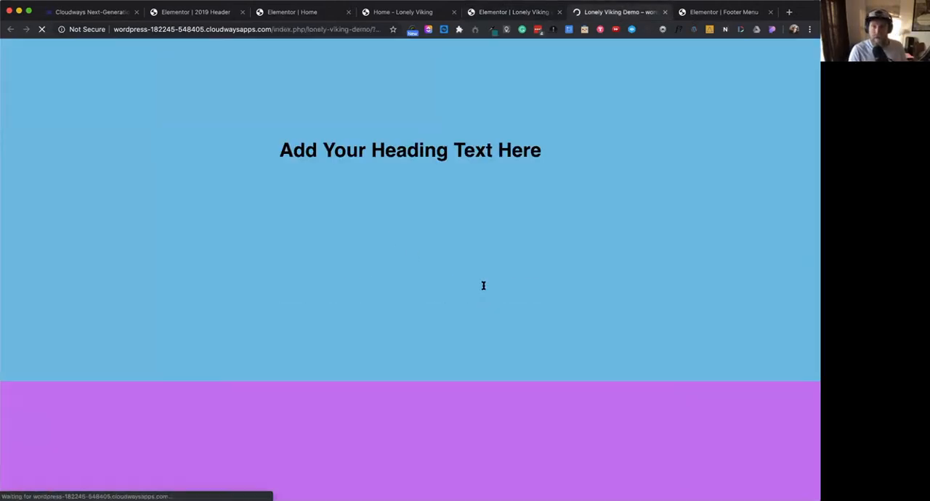
scroll(484, 291, down, 4)
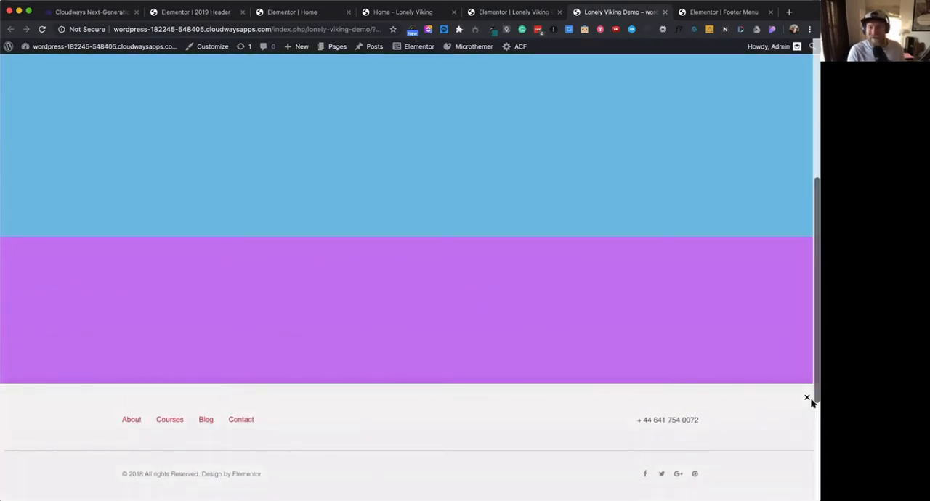
click(806, 397)
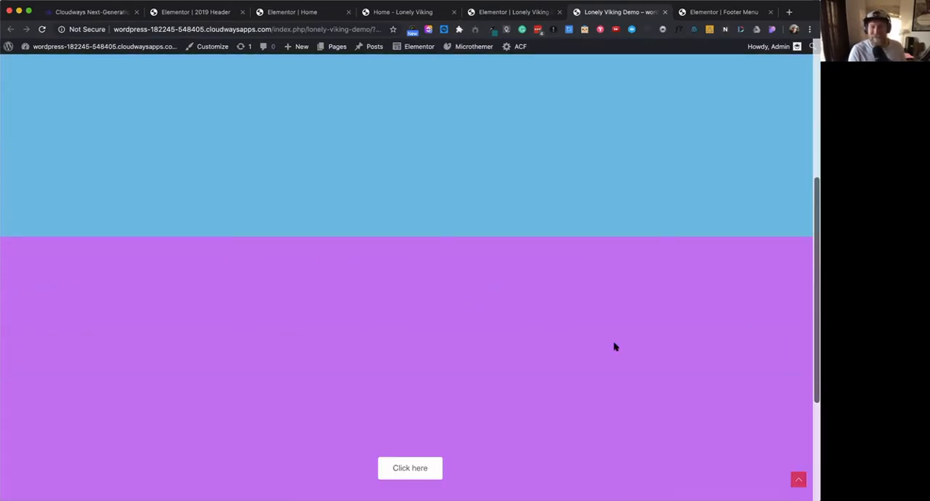
click(411, 472)
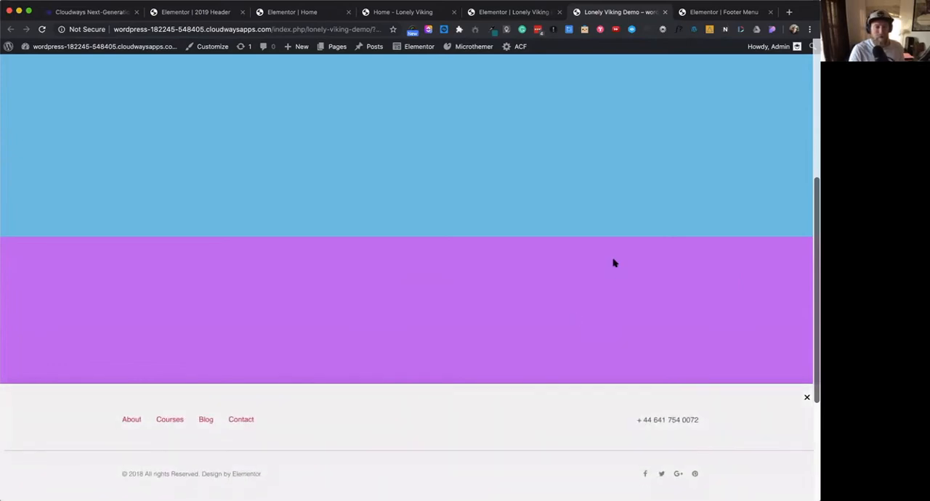
click(806, 399)
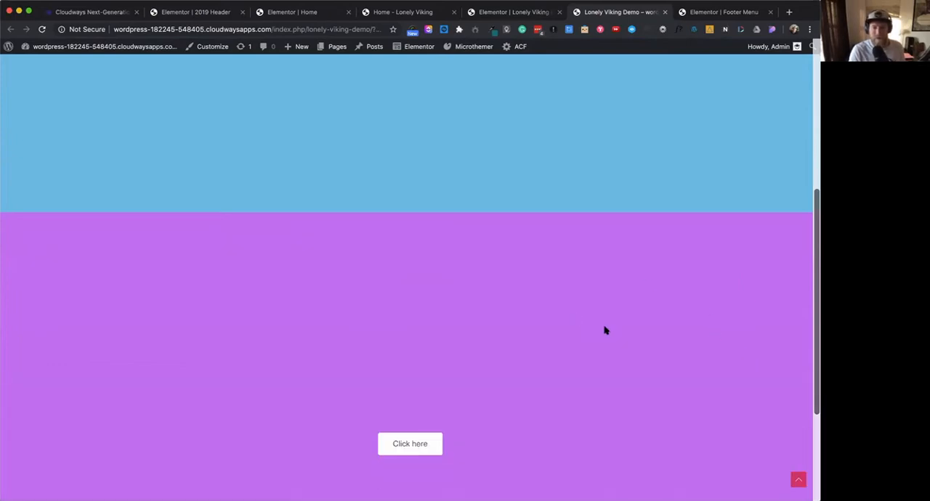
- Reopen the footer popup with the demo's Click here button, and open the menu popup on the live Lonely Viking home page for comparison
click(415, 405)
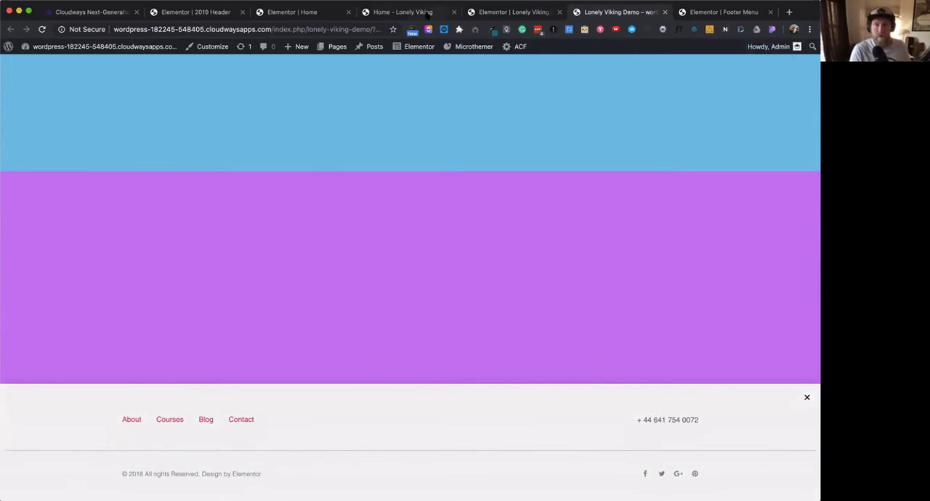
key(super+4)
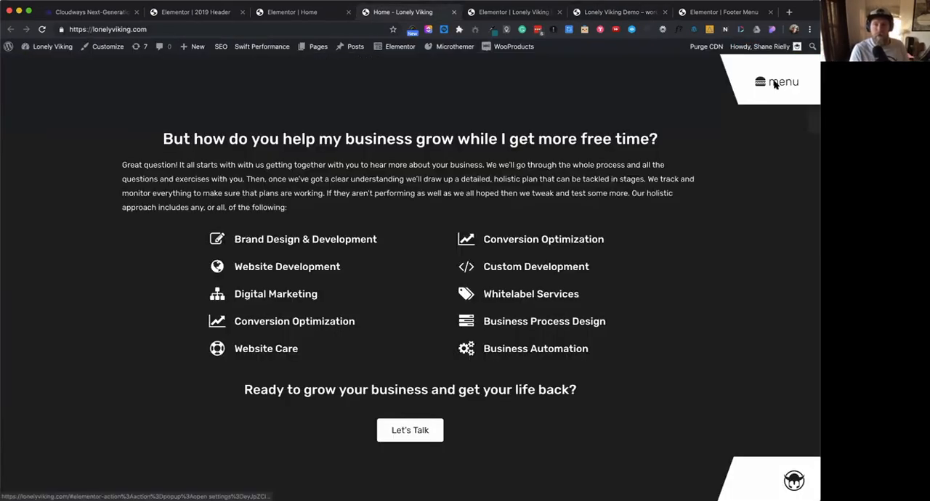
click(776, 85)
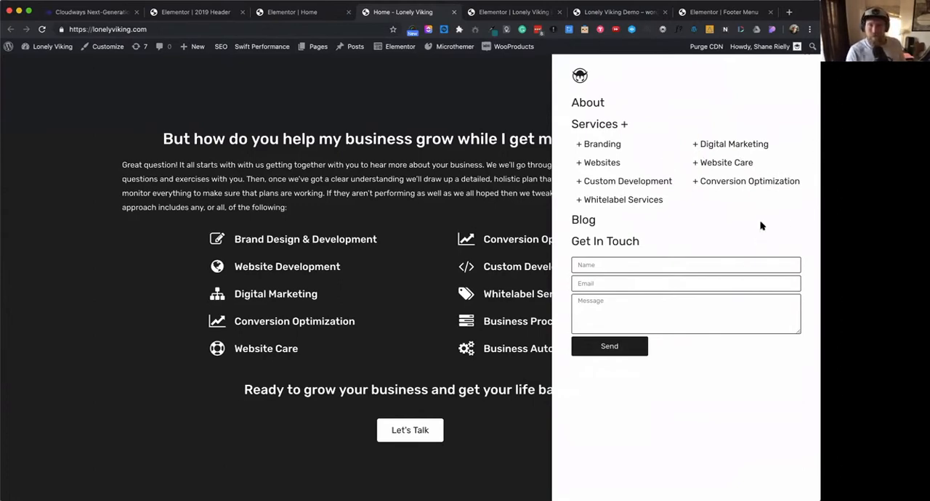
- Return to the Lonely Viking Demo preview, close the footer popup, and review the page back up to its heading section
click(637, 13)
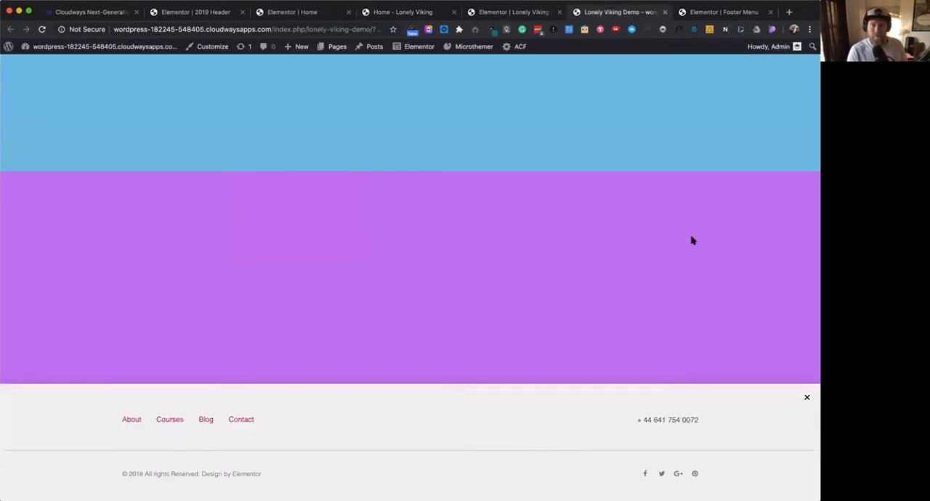
click(807, 397)
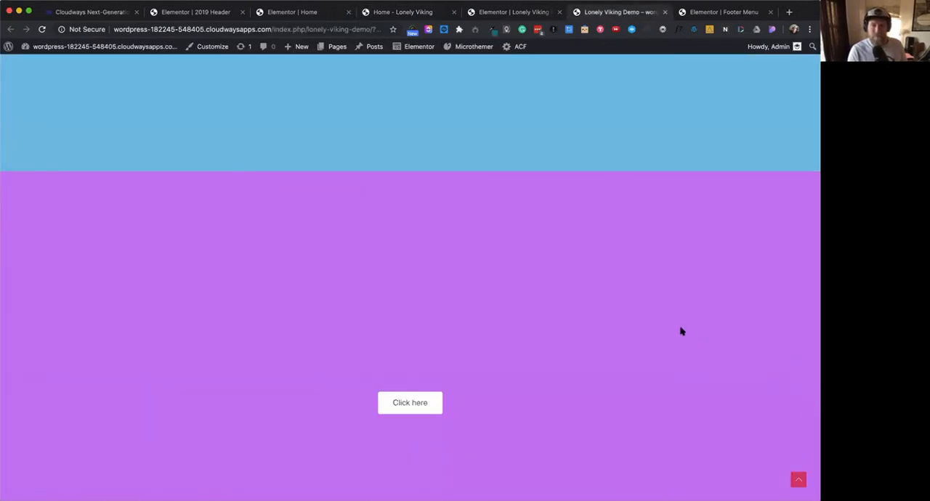
scroll(681, 331, up, 5)
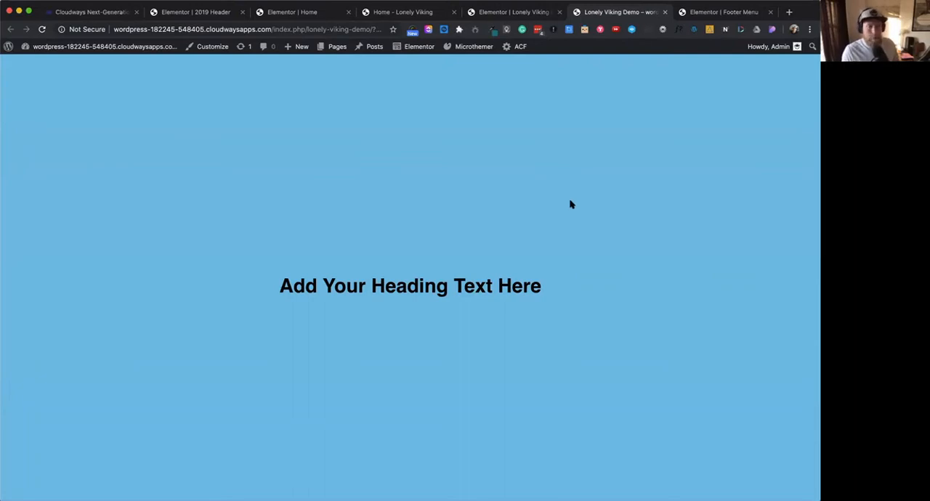
- Switch back to the live Lonely Viking home page, close its menu popup, and review the section-reveal effect up to the opening section
click(515, 12)
click(409, 19)
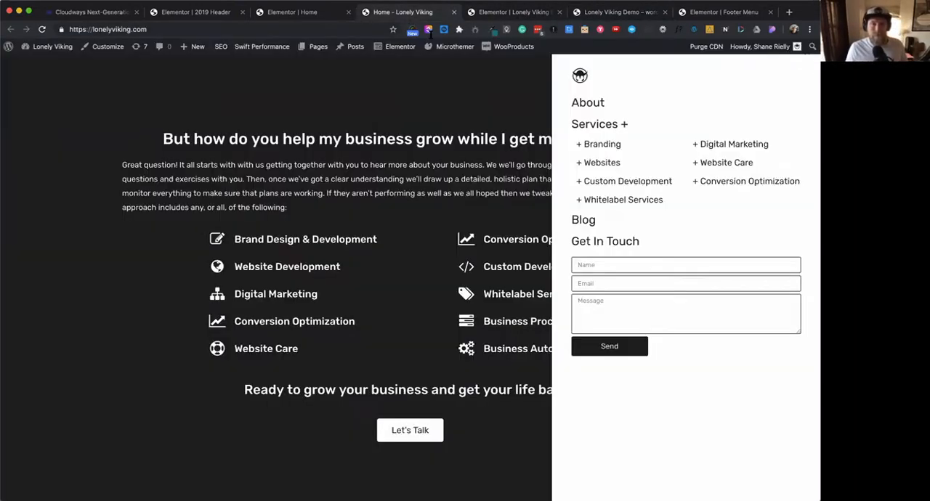
scroll(411, 183, up, 3)
click(411, 184)
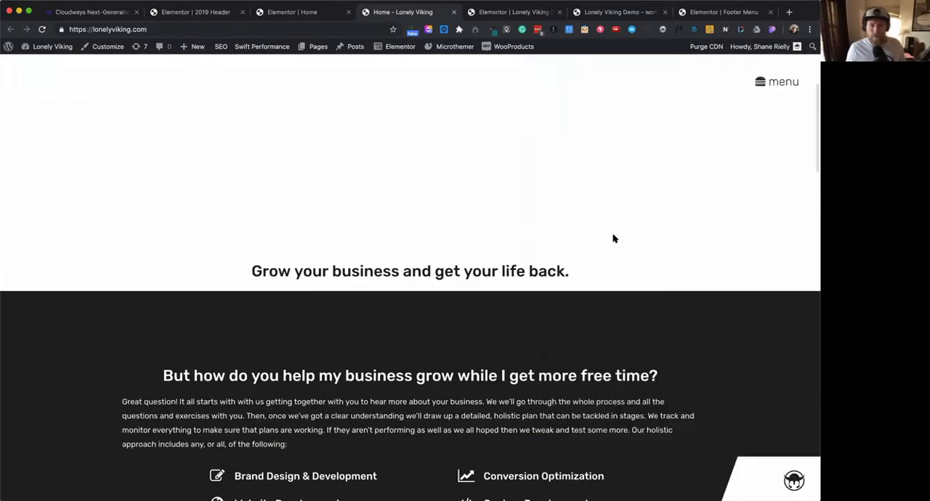
scroll(616, 240, up, 2)
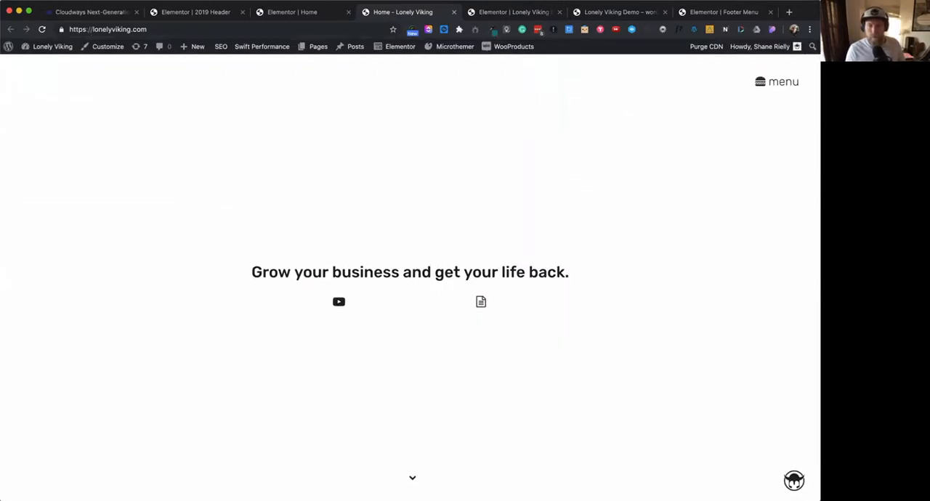
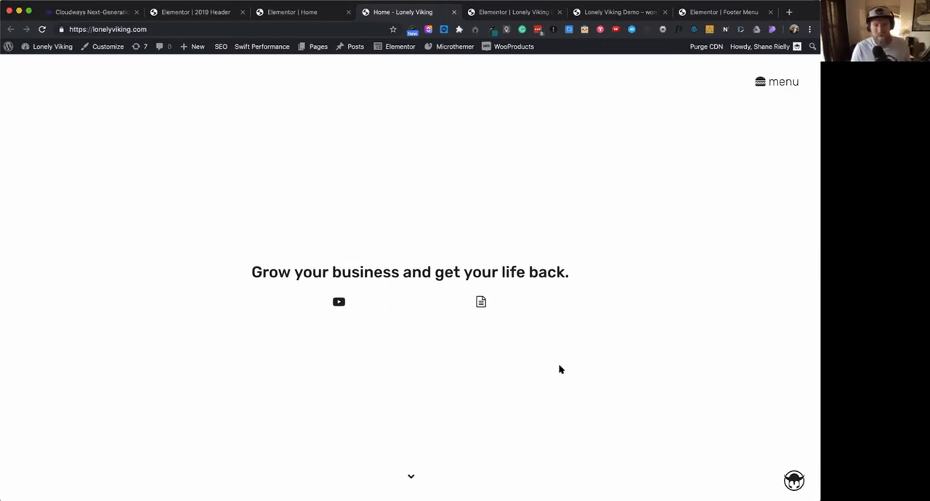
- Reload the live Lonely Viking home page and return to the Lonely Viking Demo page in the Elementor editor
key(super+r)
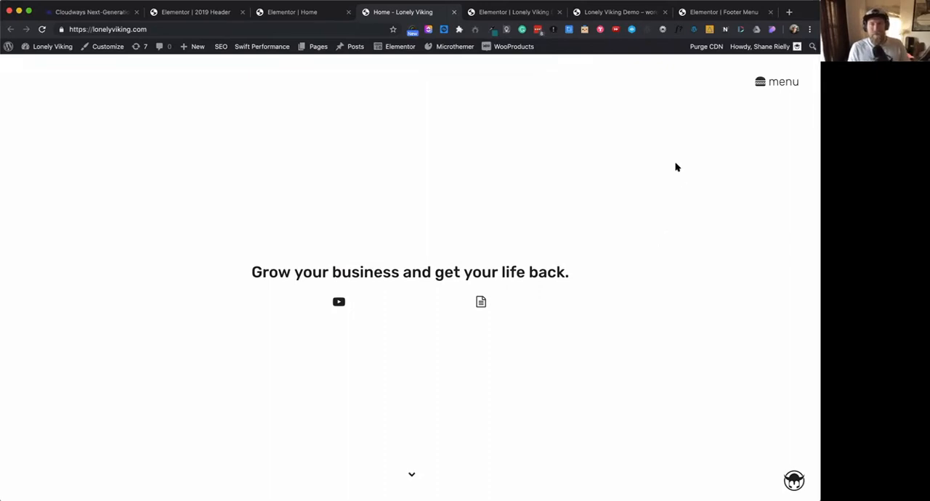
click(714, 13)
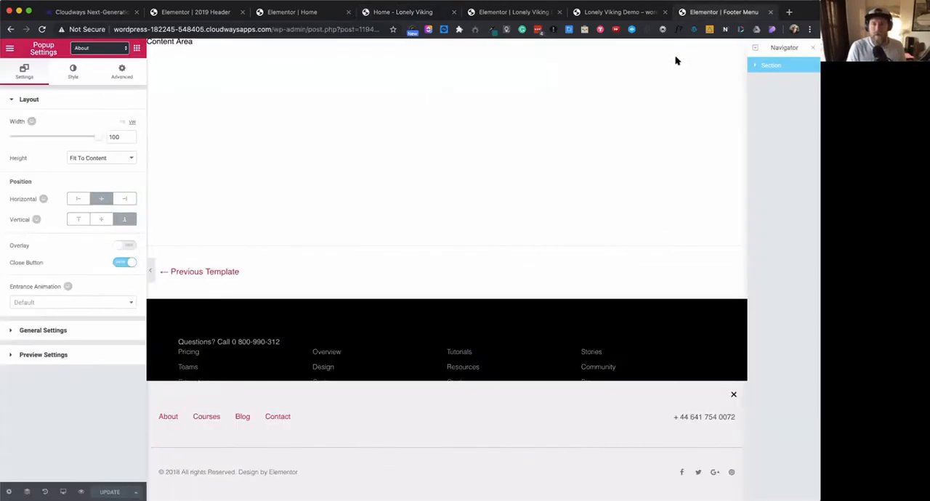
click(611, 13)
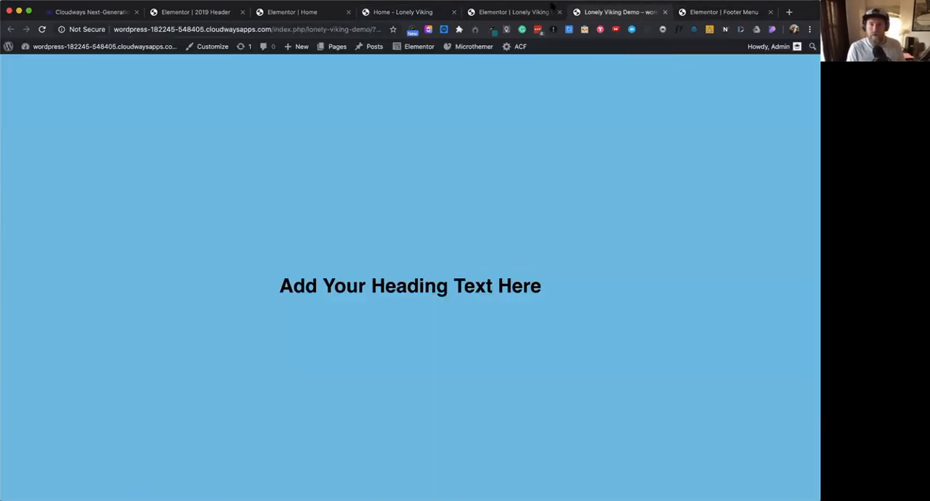
click(537, 13)
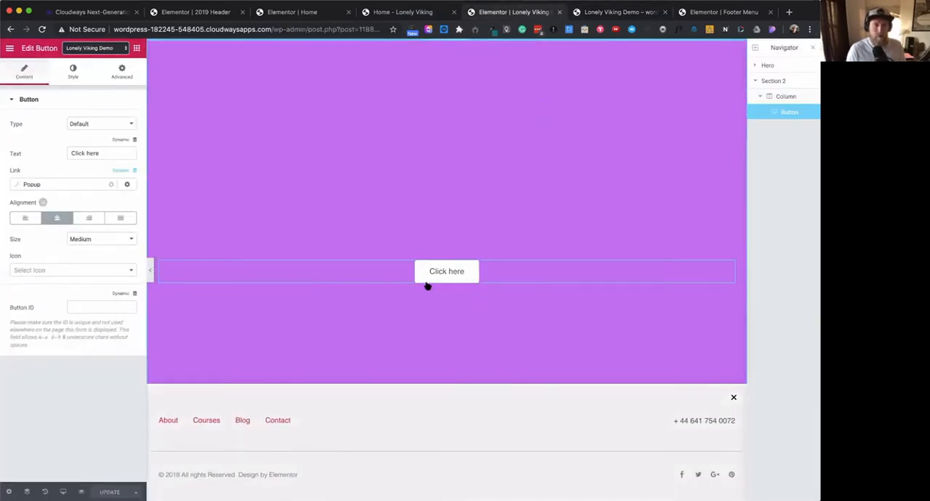
- Enable Mouse Effects for the Click here button and turn on Mouse Track with a speed of 1.8
click(124, 70)
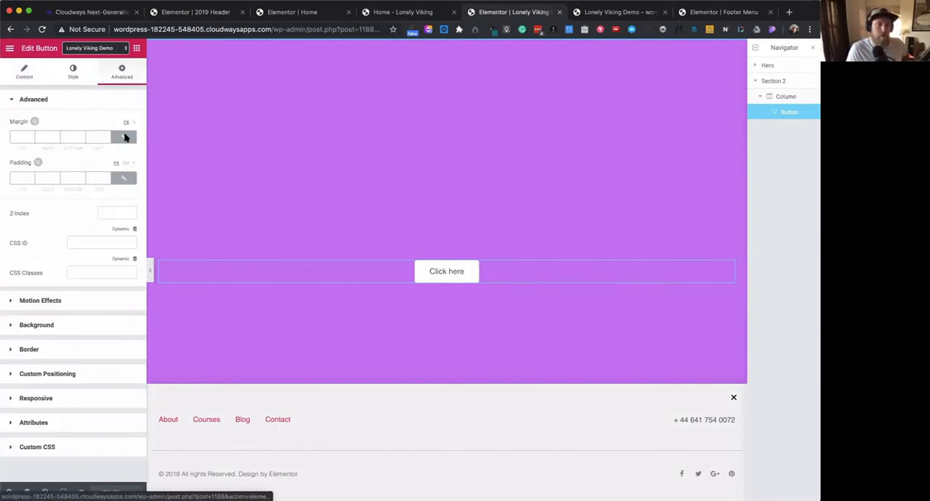
click(46, 301)
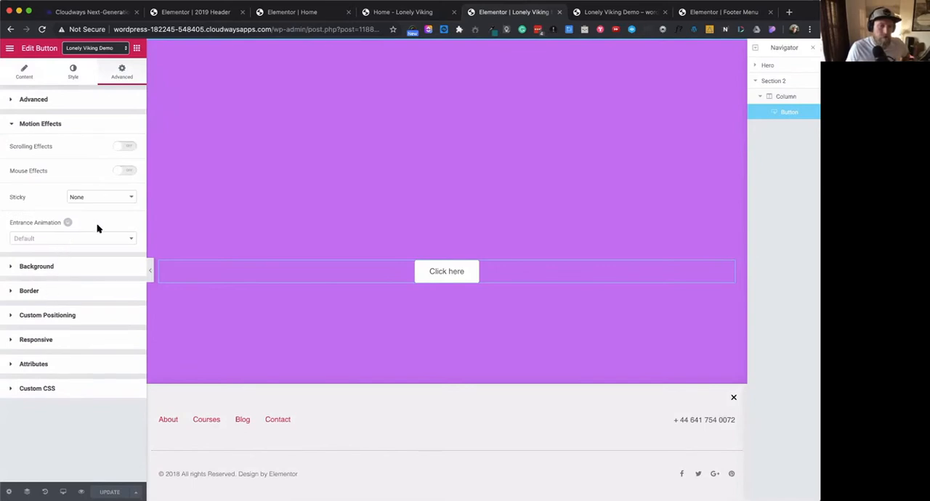
click(125, 172)
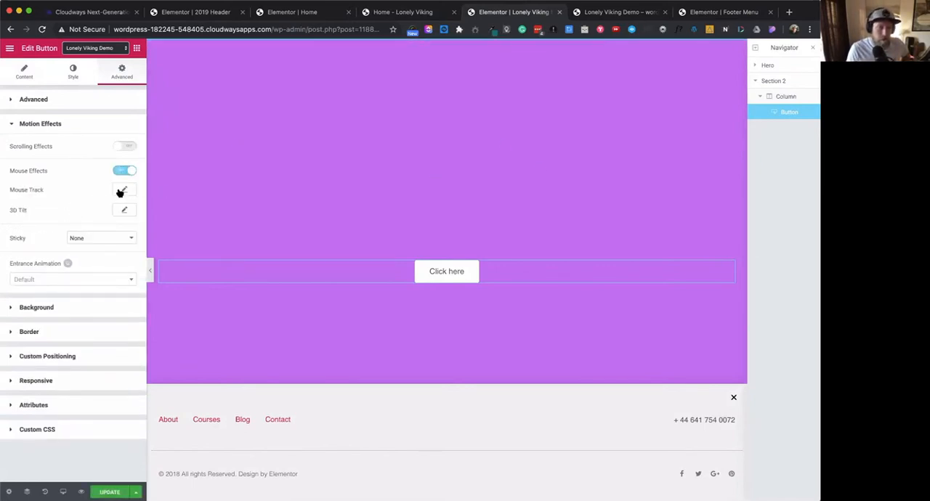
click(123, 190)
drag(27, 247, 29, 250)
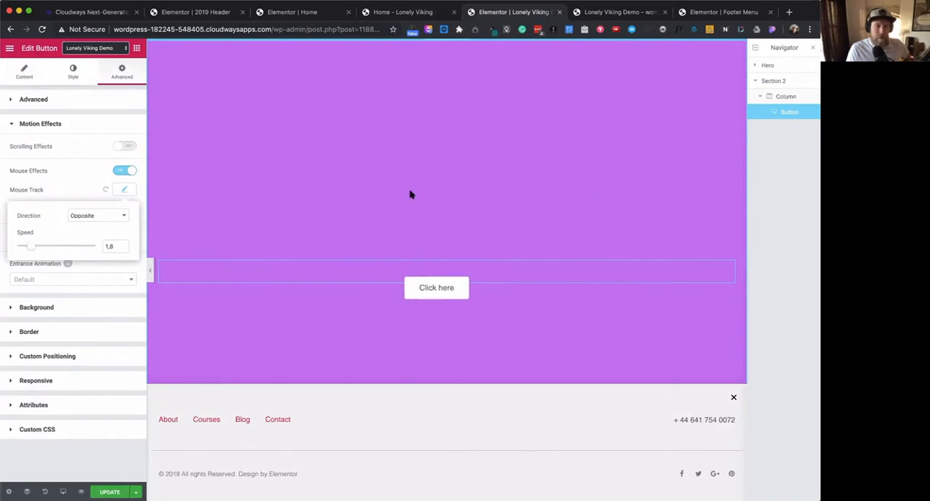
- Lower the button's Mouse Track speed to 0.1 and check the available direction options
drag(30, 248, 22, 247)
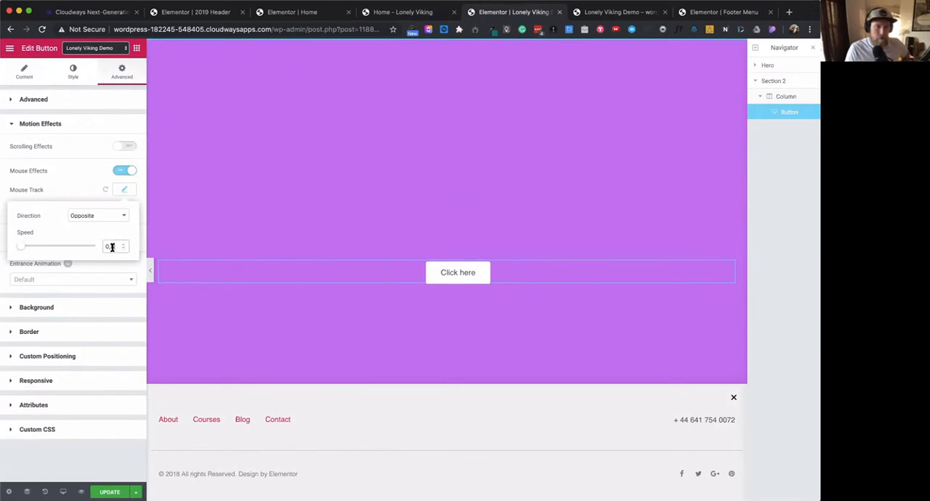
text(1)
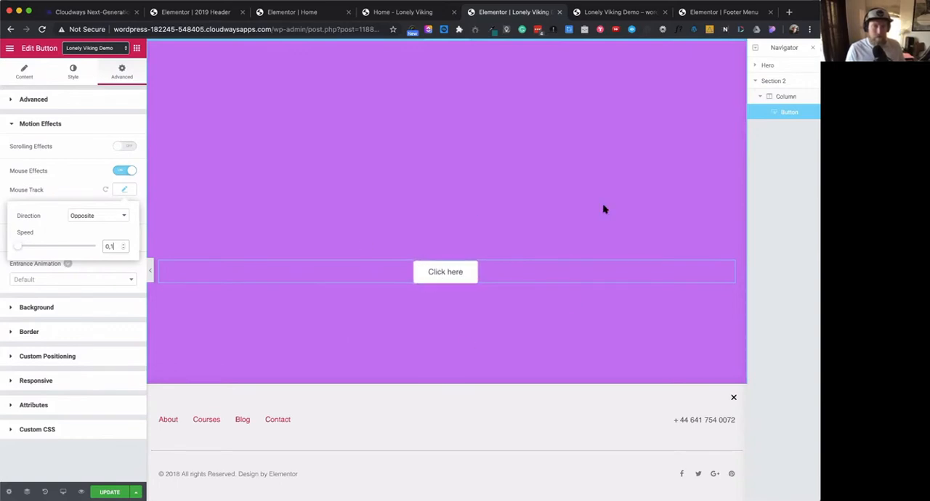
click(123, 216)
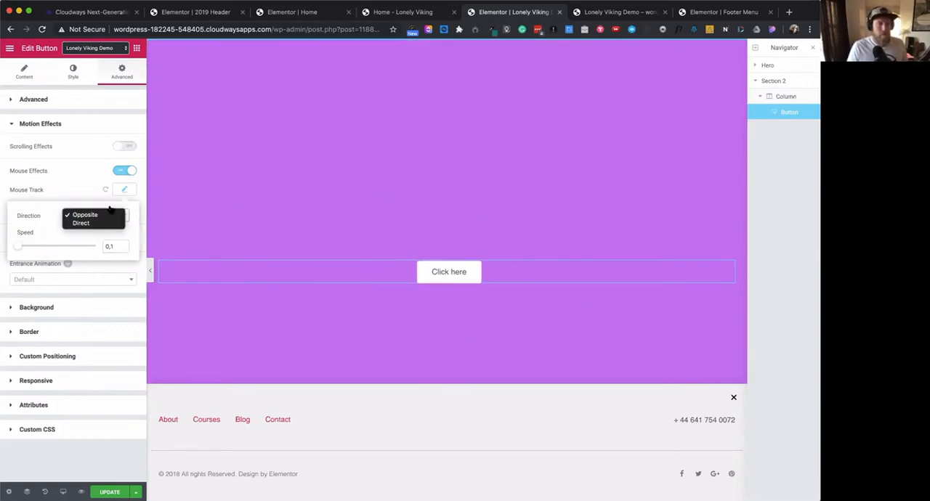
click(90, 197)
click(138, 195)
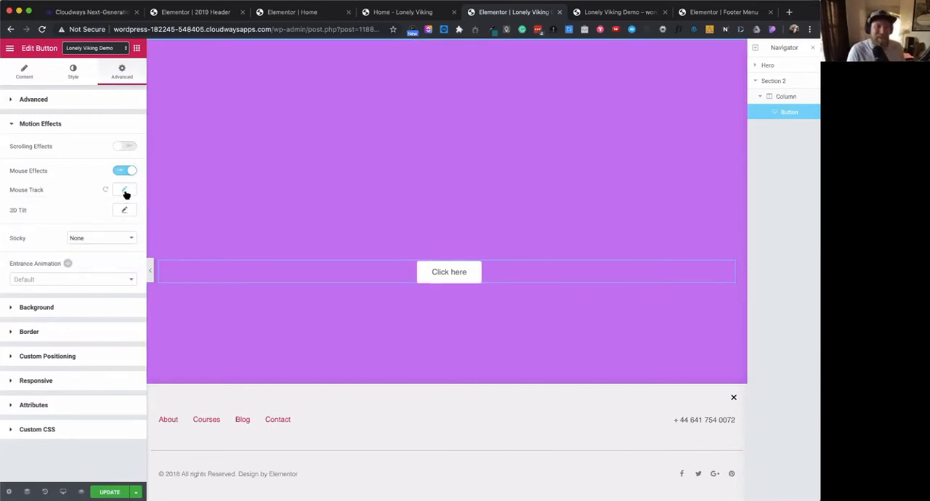
- Try a Mouse Track speed of 9.5 on the Click here button, and reduce it to 0.7
click(124, 190)
drag(17, 246, 92, 246)
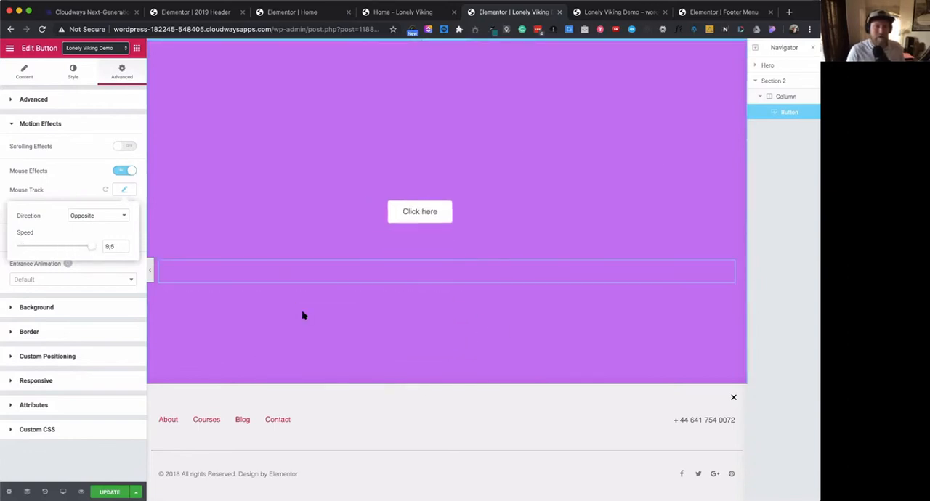
drag(96, 249, 24, 248)
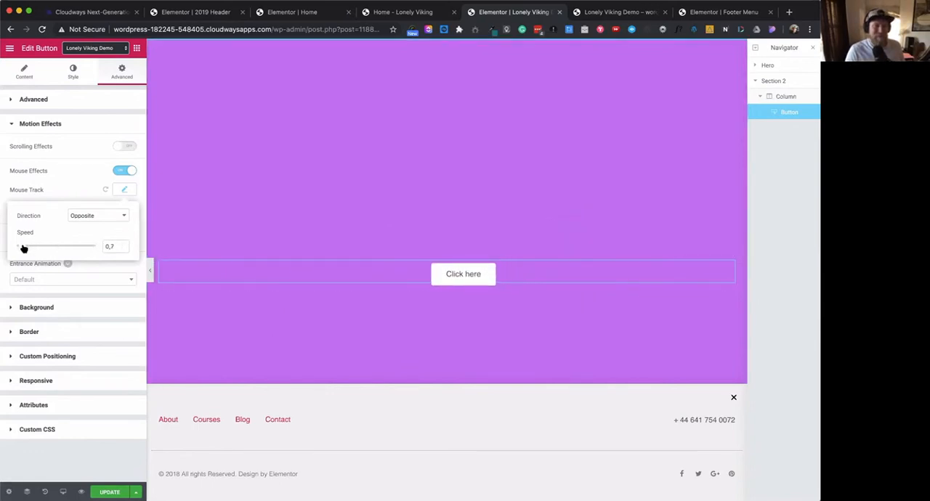
click(79, 195)
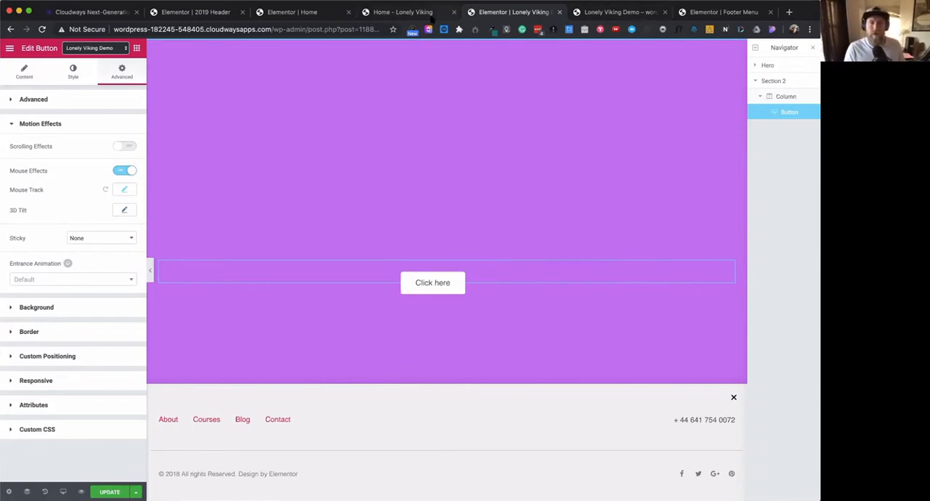
- Switch to the live Lonely Viking home page and review its sections down to "Ready to meet your new team?" and back up
click(402, 12)
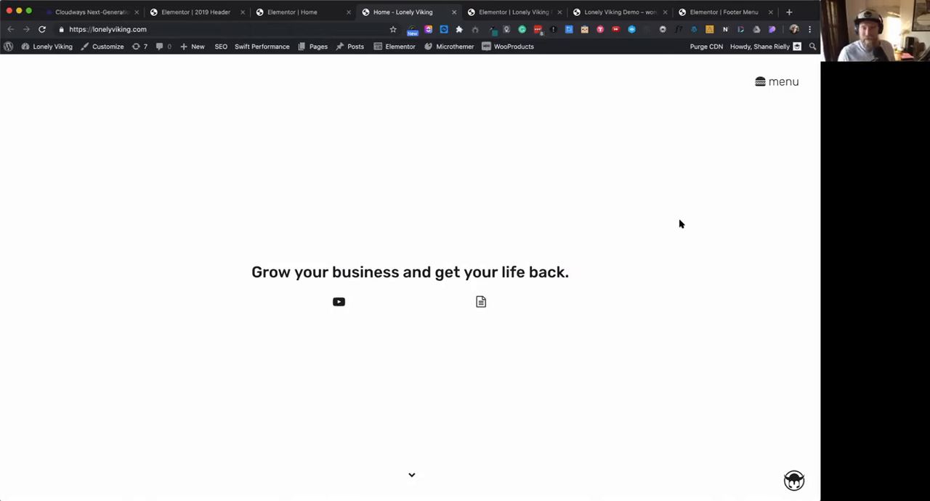
scroll(682, 287, down, 5)
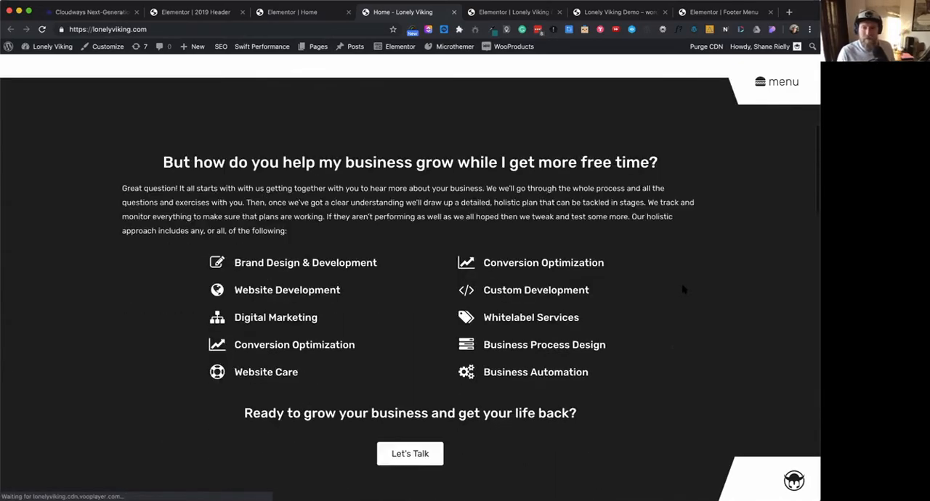
scroll(683, 290, down, 5)
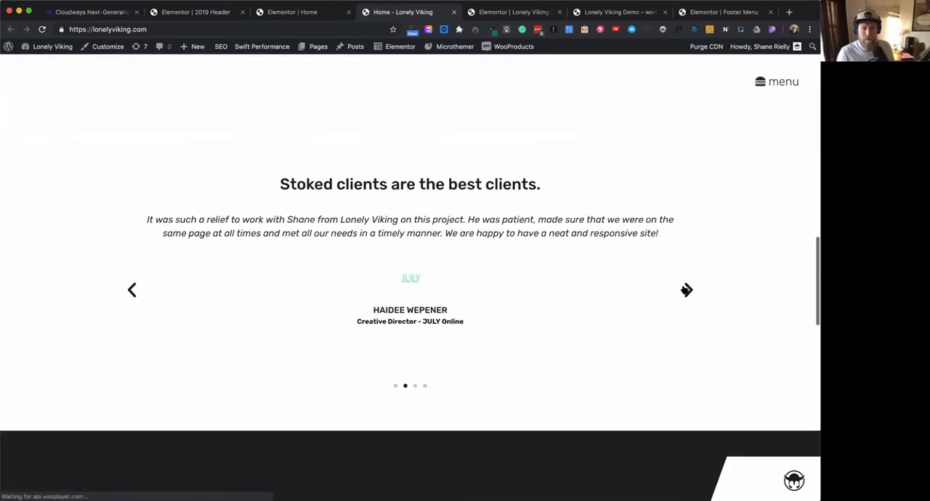
scroll(686, 290, down, 5)
scroll(683, 289, down, 5)
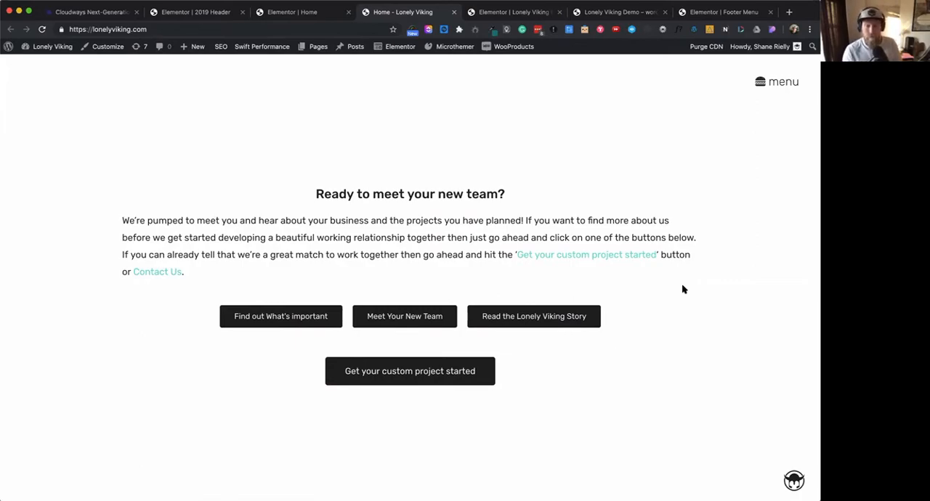
scroll(682, 289, up, 20)
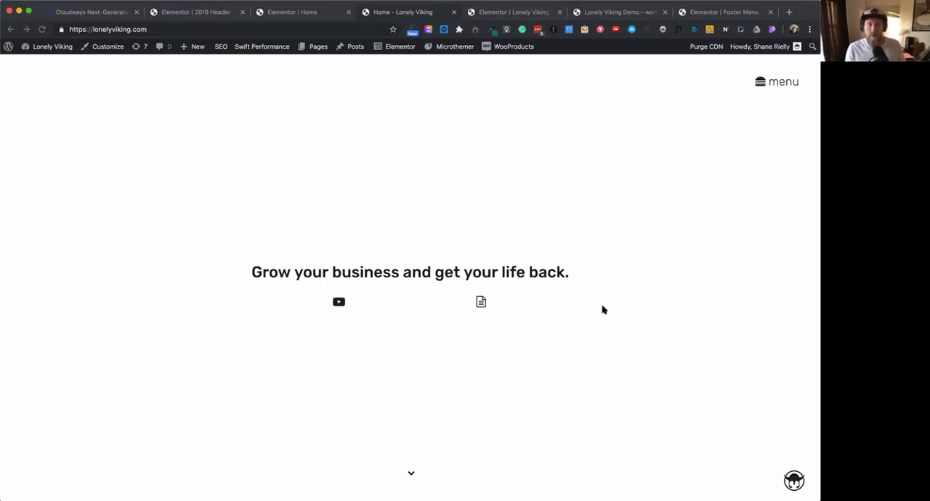
- Open and close the live site's "Working all the time sucks!" text popup twice from the document link under the heading
click(481, 302)
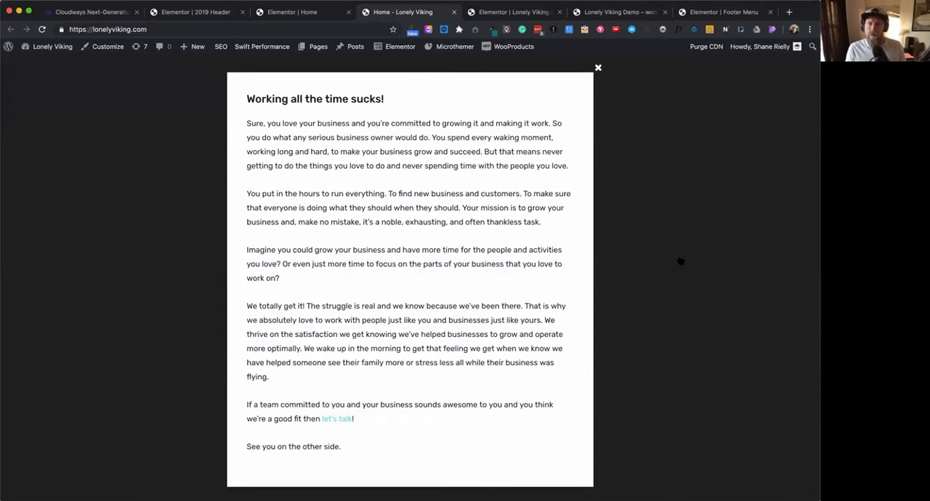
click(680, 260)
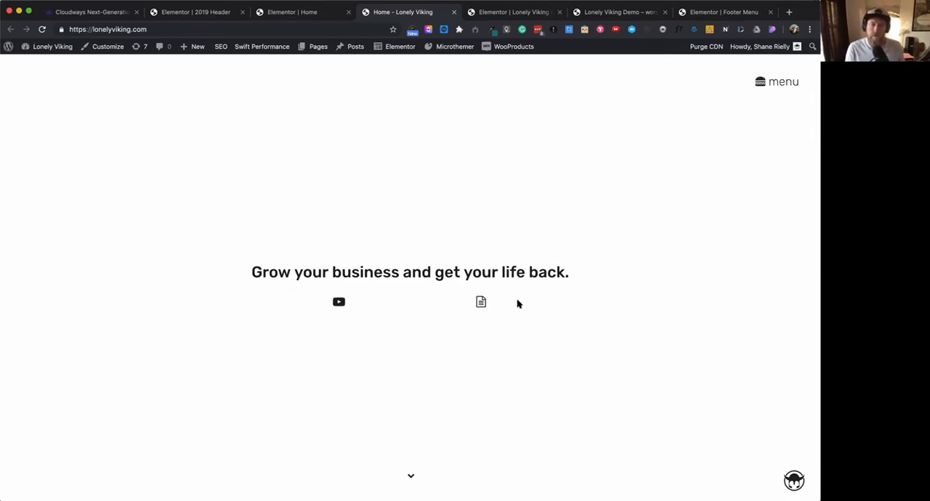
click(481, 302)
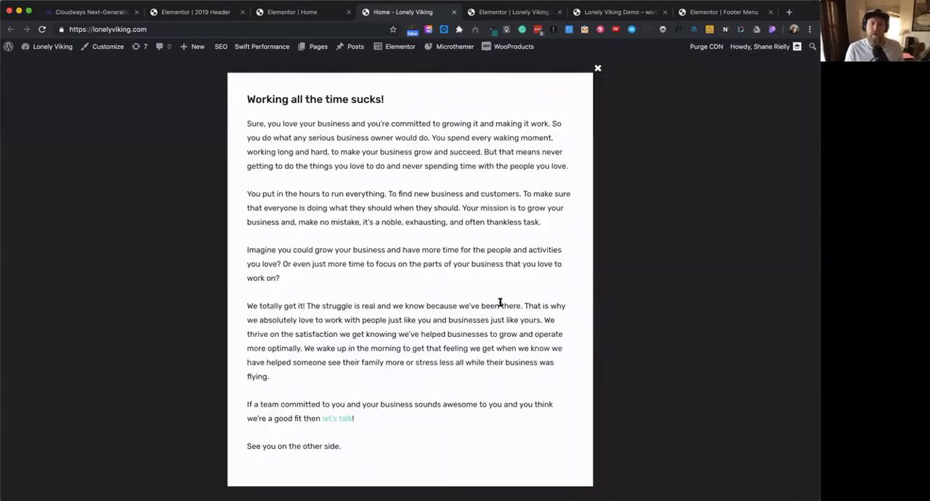
click(657, 246)
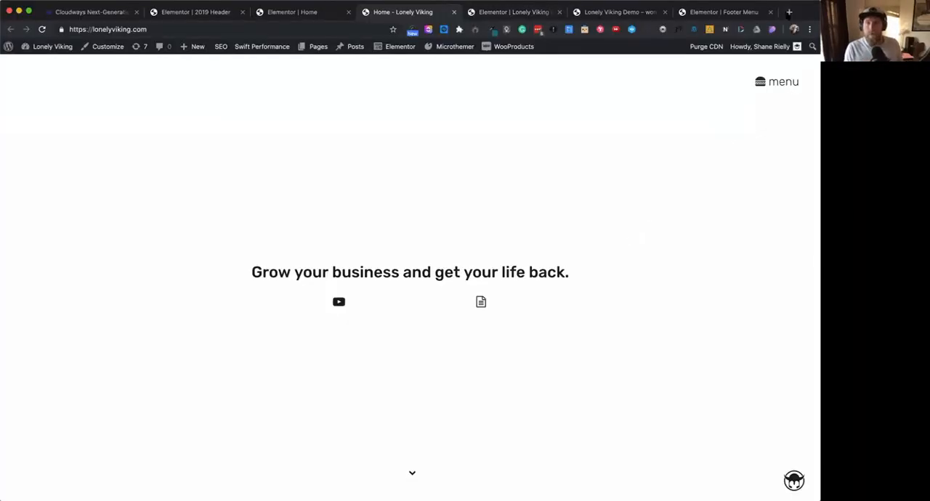
- Open the Lonely Viking Group for Web and Design Professionals on Facebook in a new tab and review its page
click(790, 13)
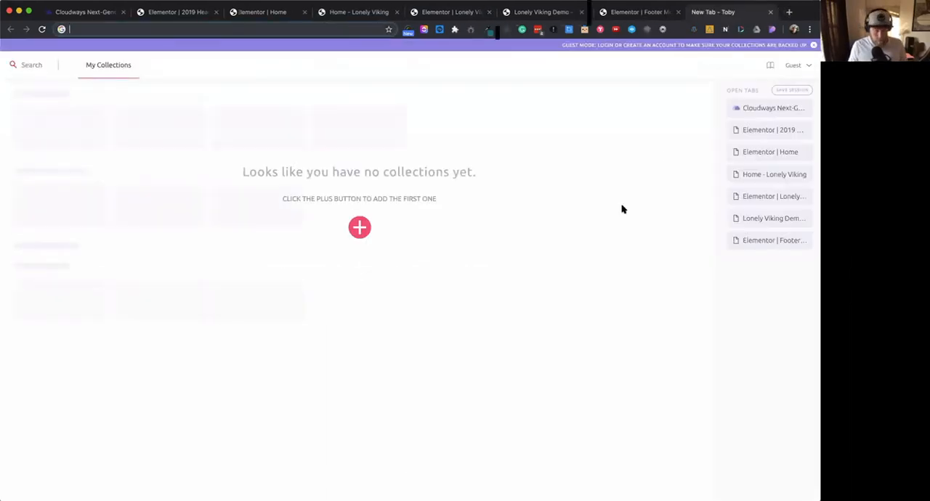
text(facebook.com/groups/303612923519960/)
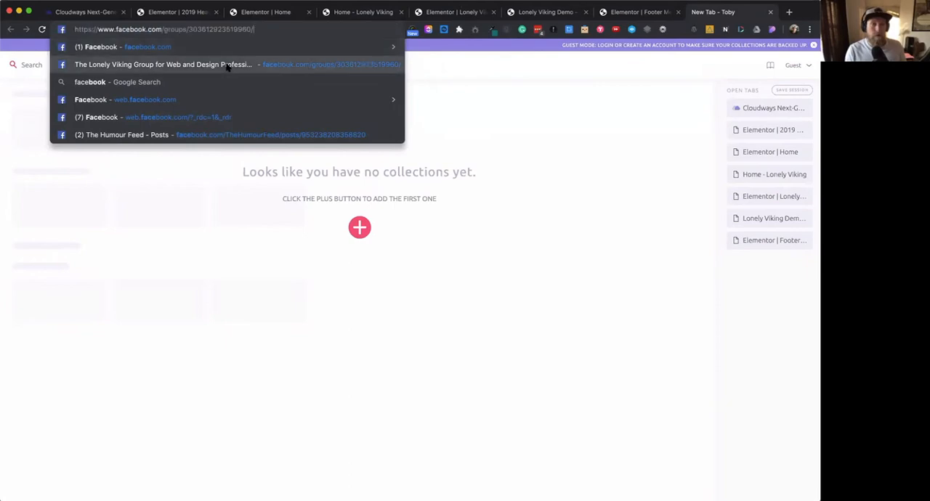
click(227, 67)
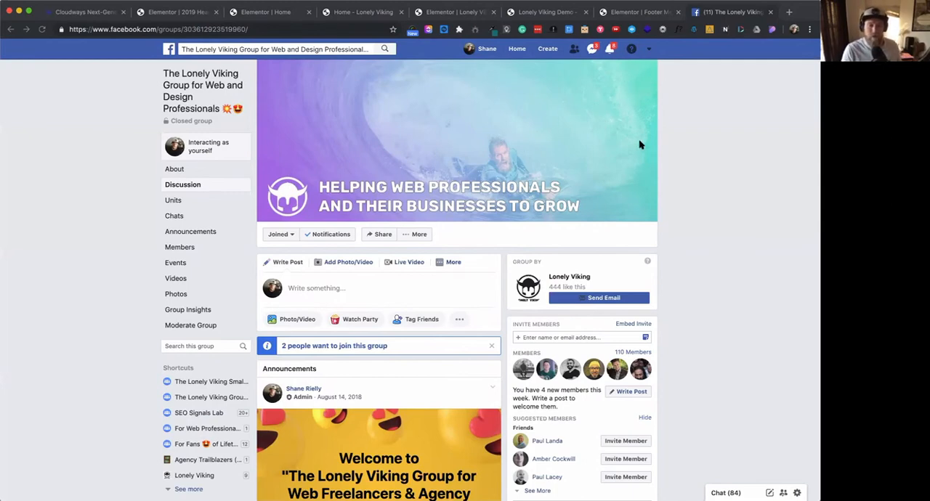
scroll(702, 285, down, 3)
scroll(702, 288, down, 2)
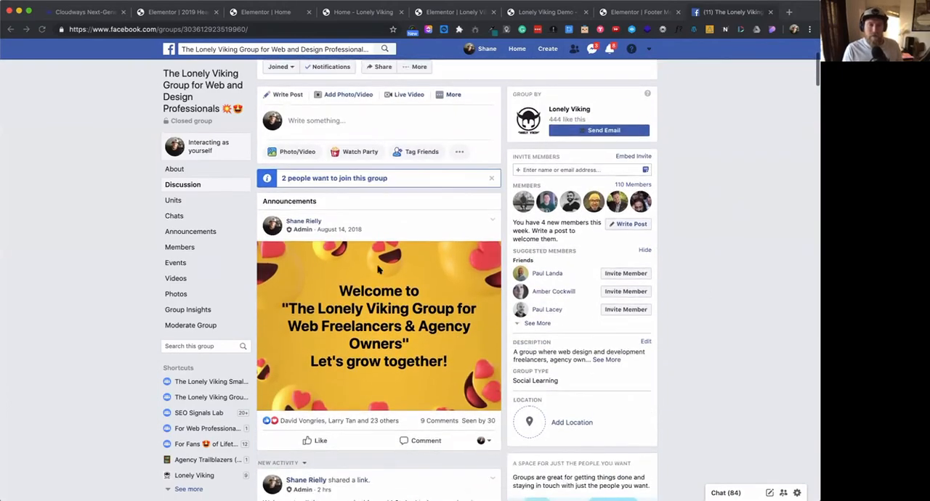
scroll(415, 208, up, 5)
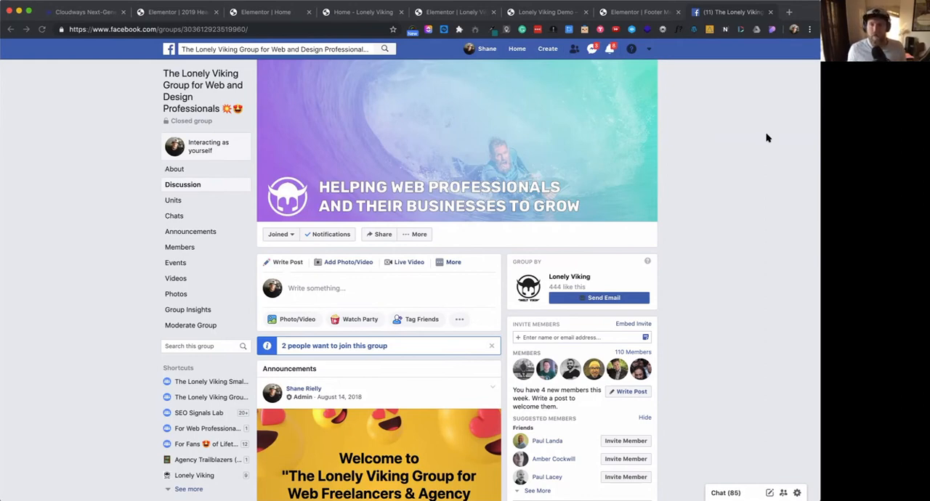
- Open the Lonely Viking channel on YouTube in another new tab
click(790, 13)
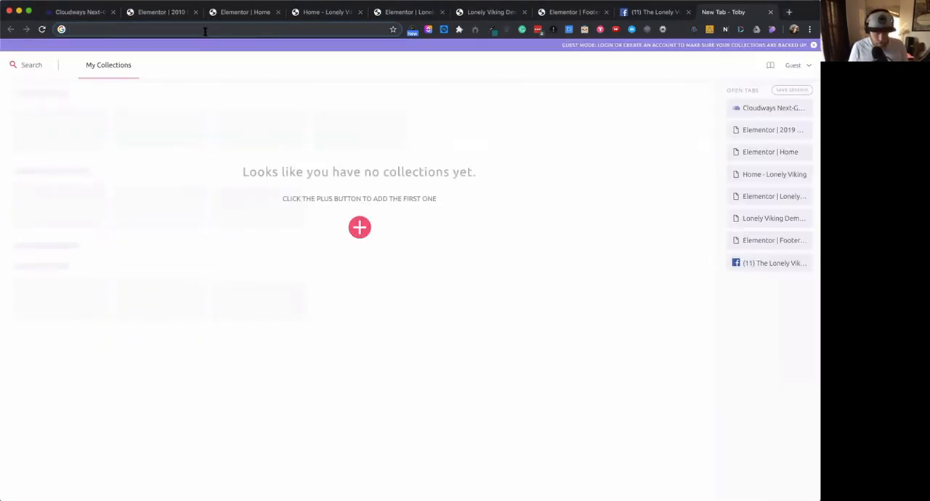
text(youtube.com)
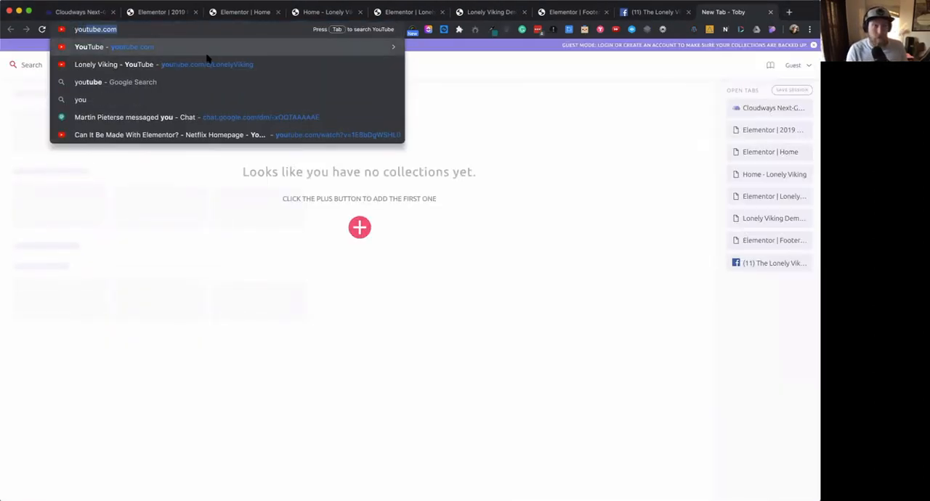
click(208, 63)
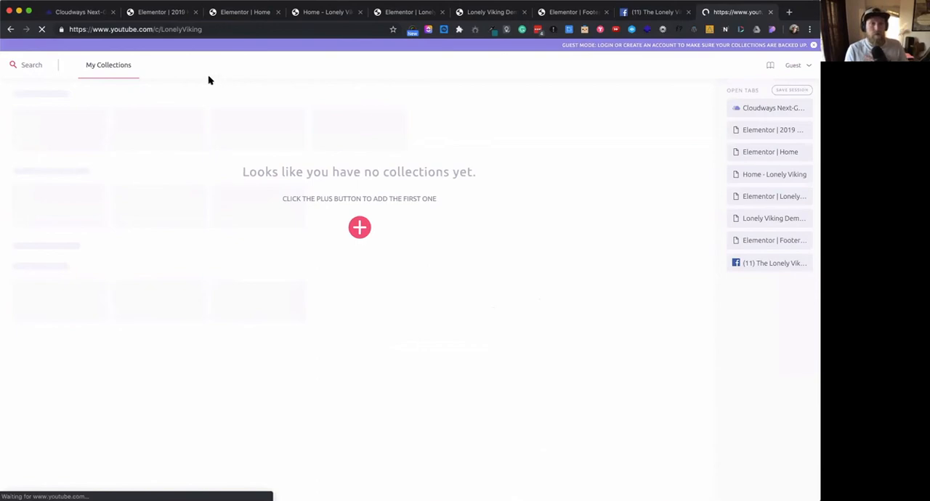